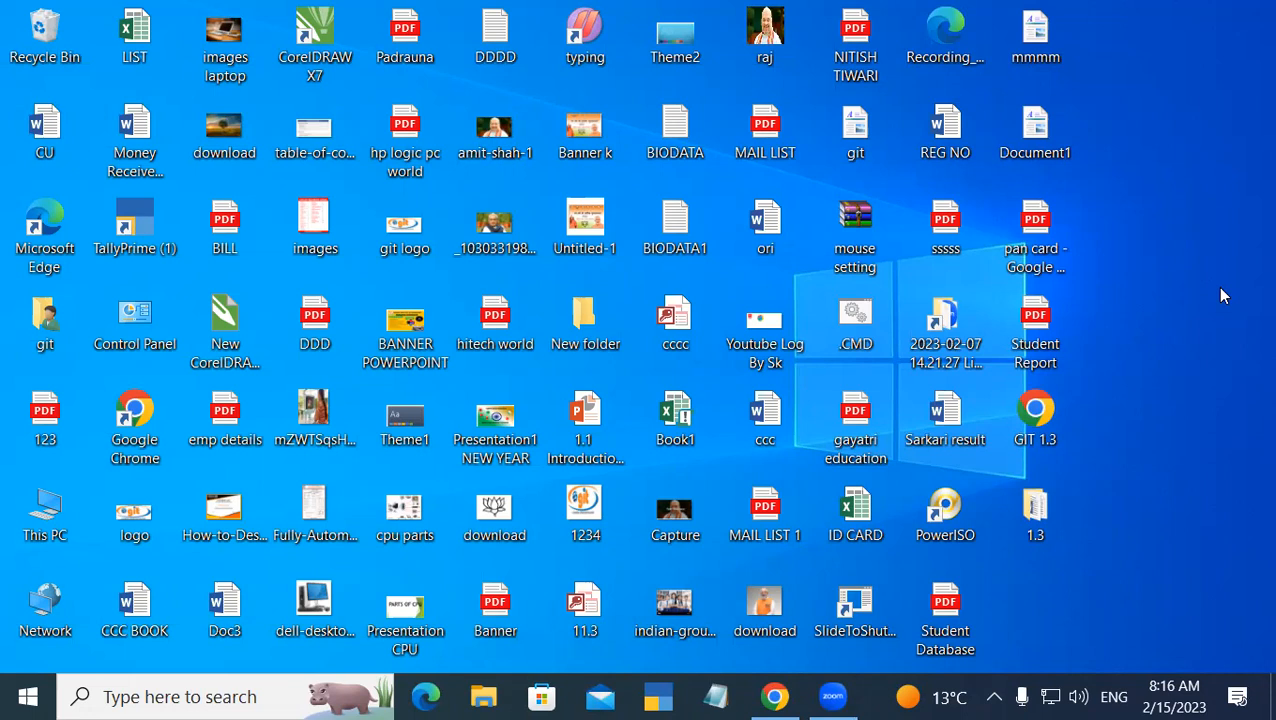
Step: Launch Word by running winword and create a blank document
{"action": "key", "text": "super+r"}
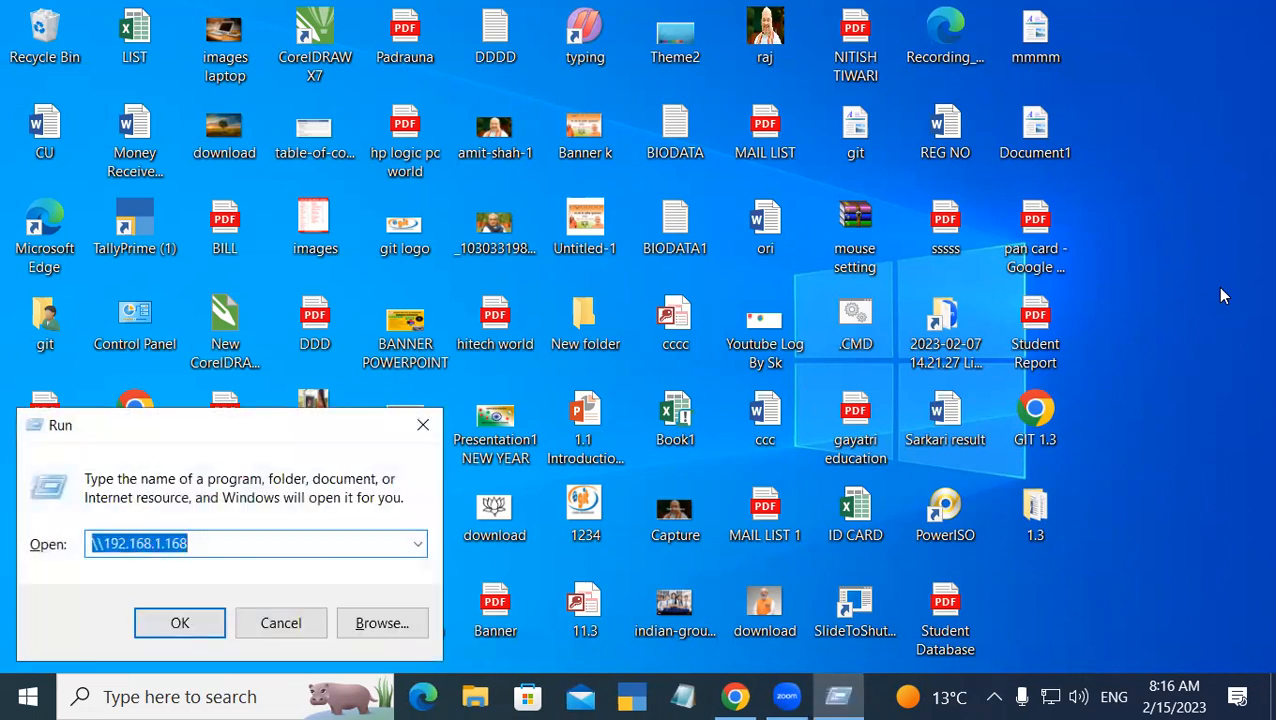
{"action": "type", "text": "w"}
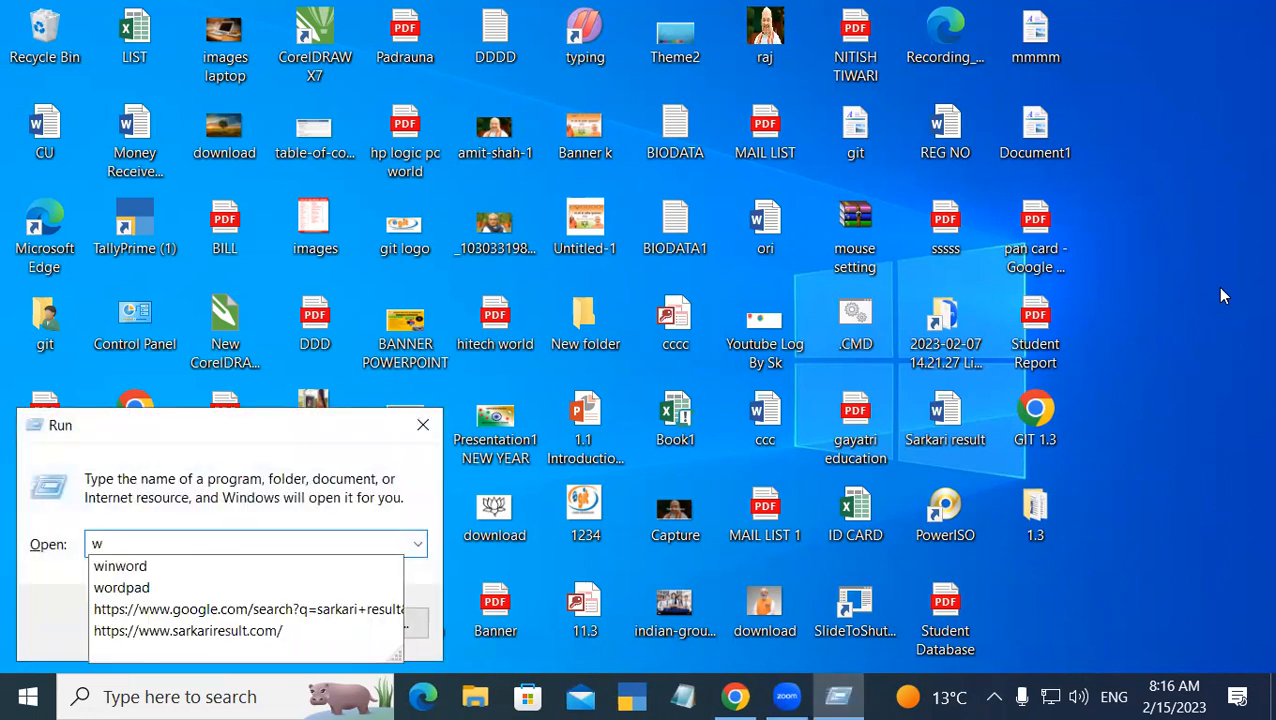
{"action": "type", "text": "i"}
{"action": "key", "text": "Down"}
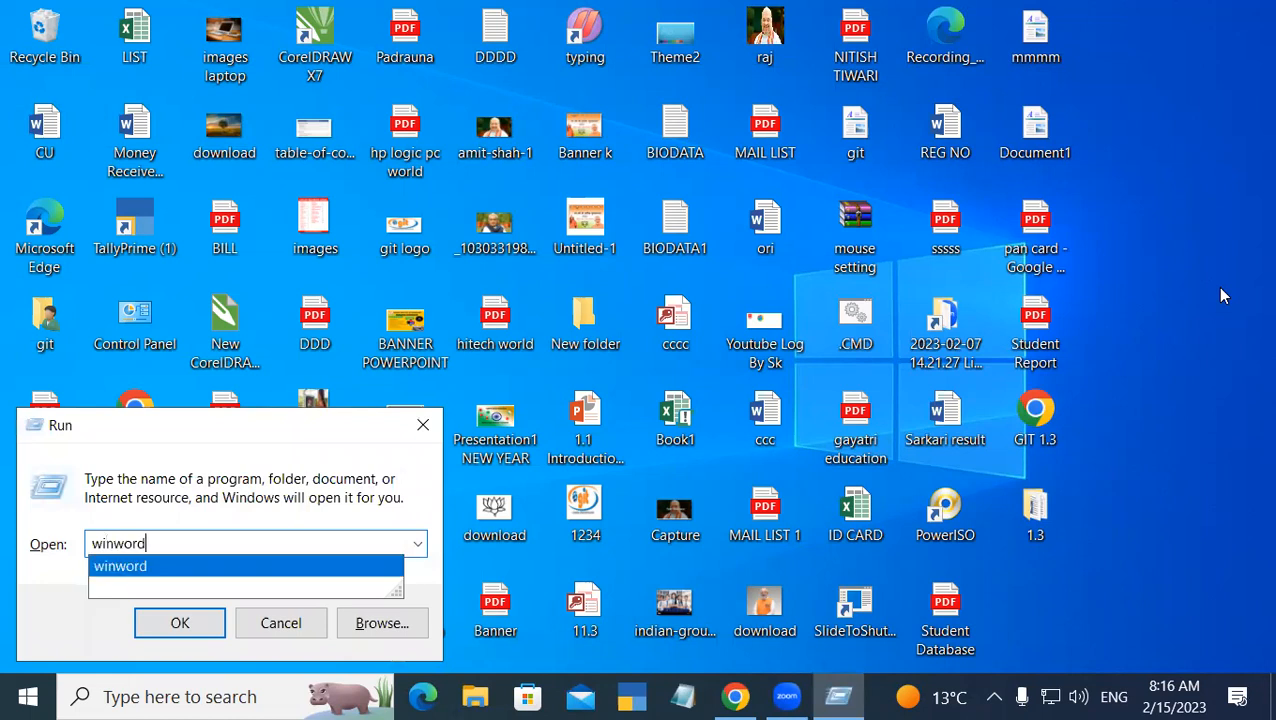
{"action": "key", "text": "Return"}
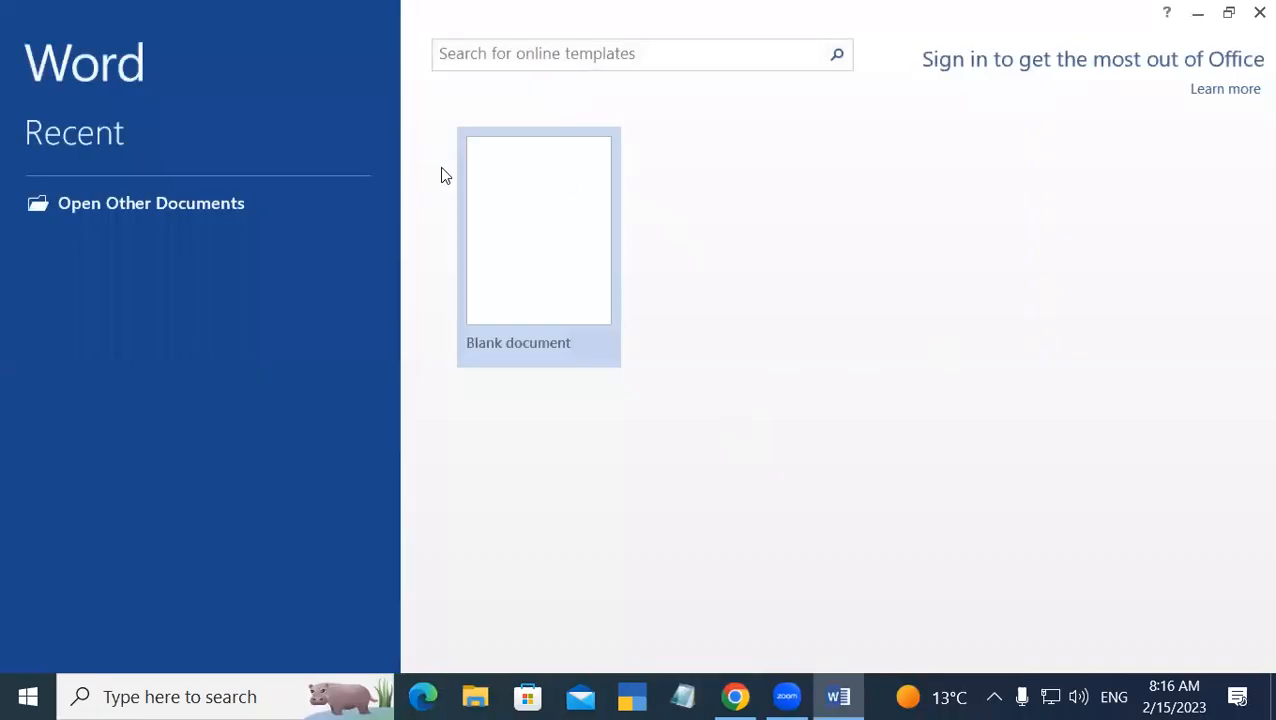
{"action": "left_click", "coordinate": [518, 232]}
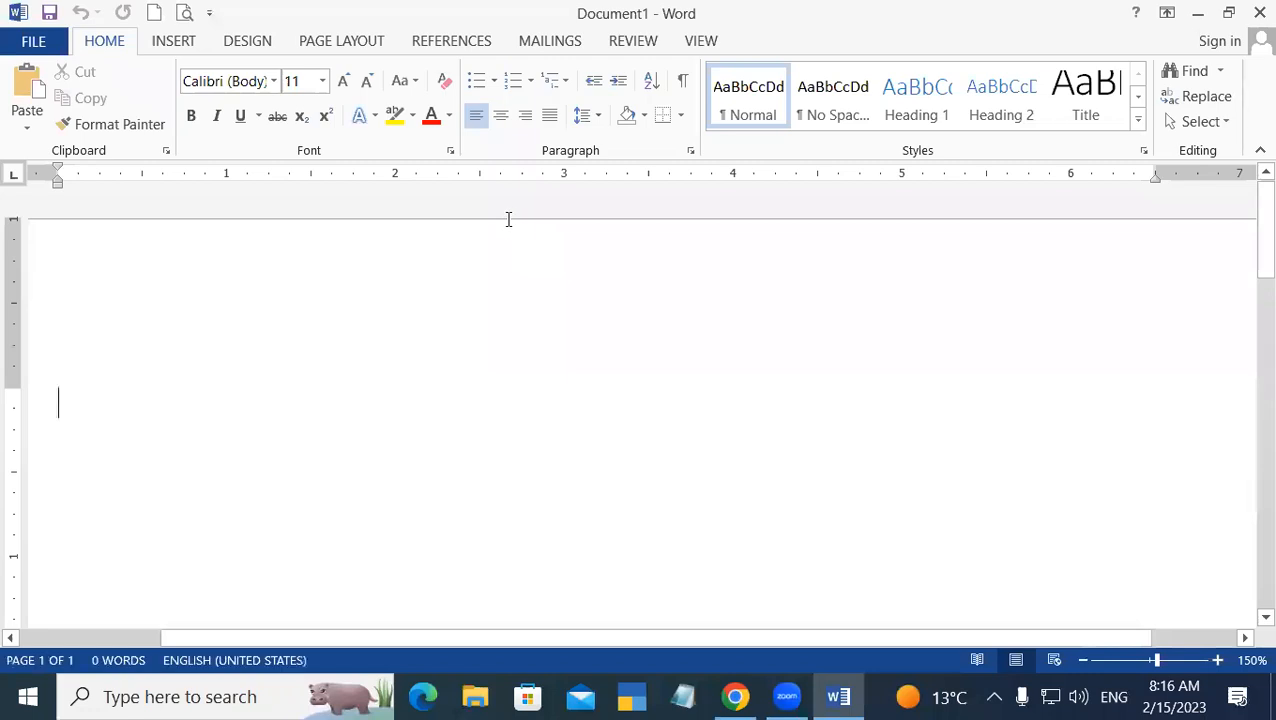
Step: Generate three paragraphs of sample text in the blank document with =rand(3)
{"action": "left_click", "coordinate": [250, 40]}
{"action": "left_click", "coordinate": [331, 41]}
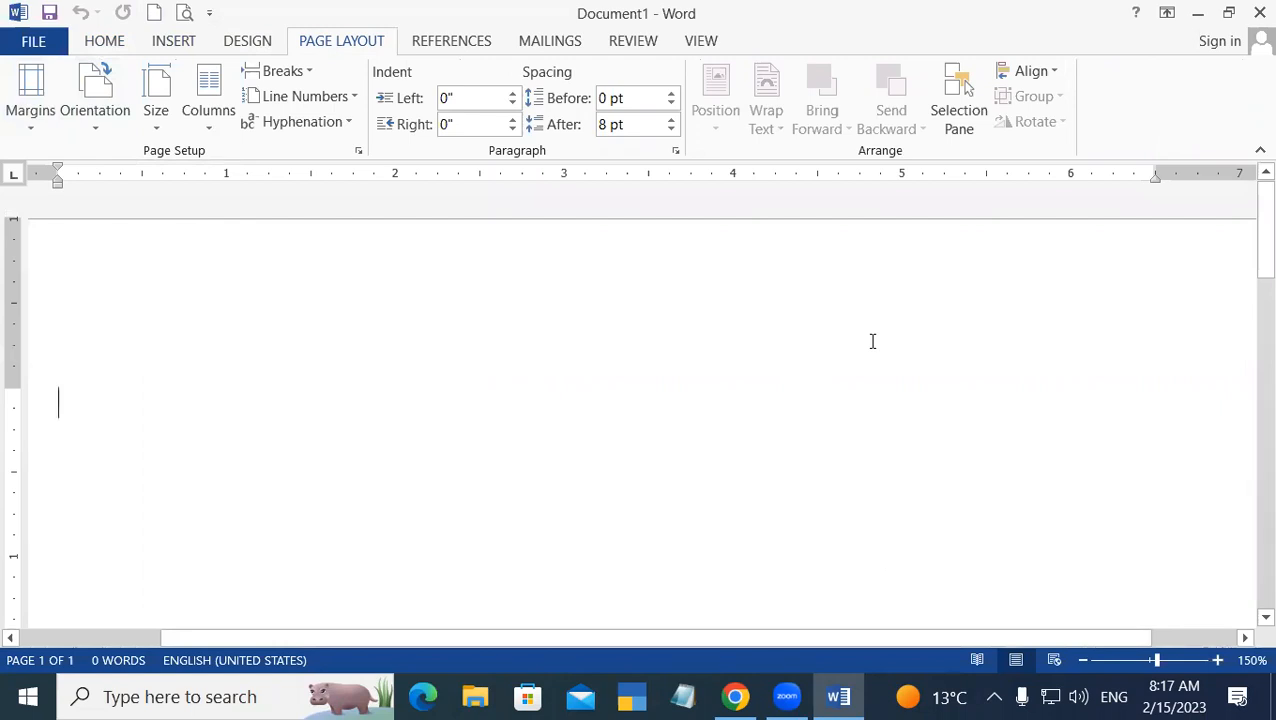
{"action": "type", "text": "=ran"}
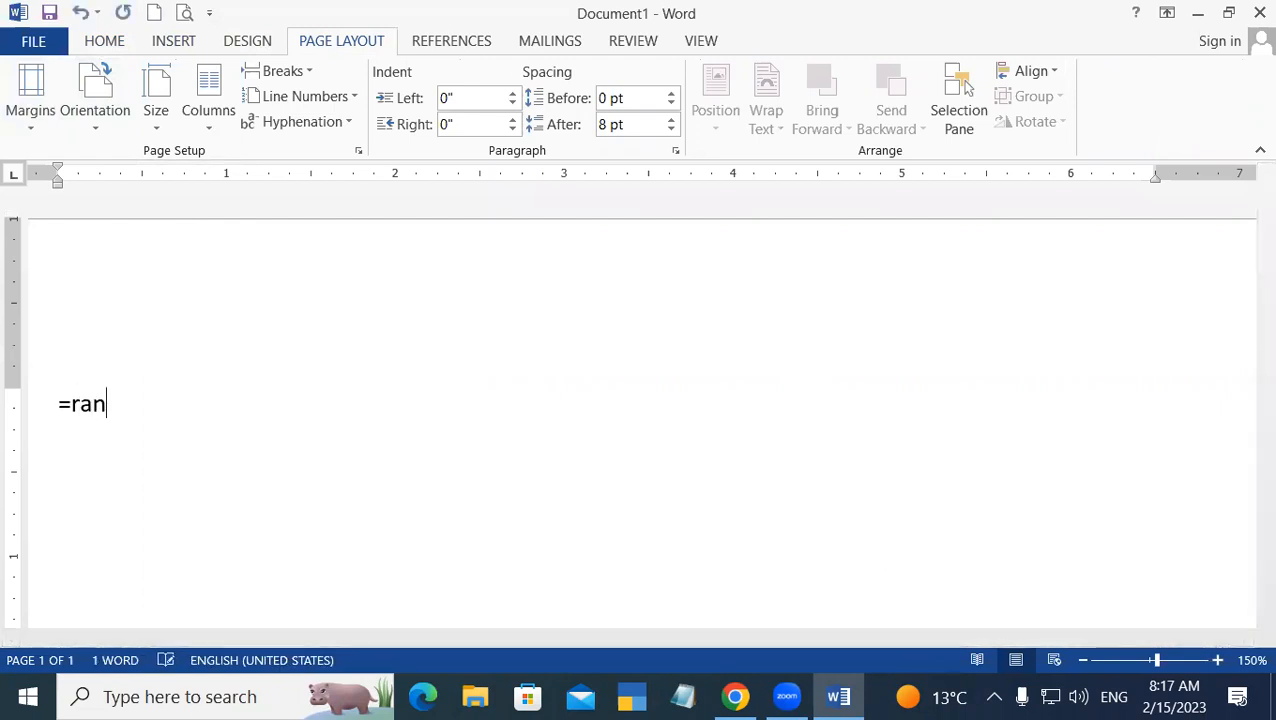
{"action": "type", "text": "d("}
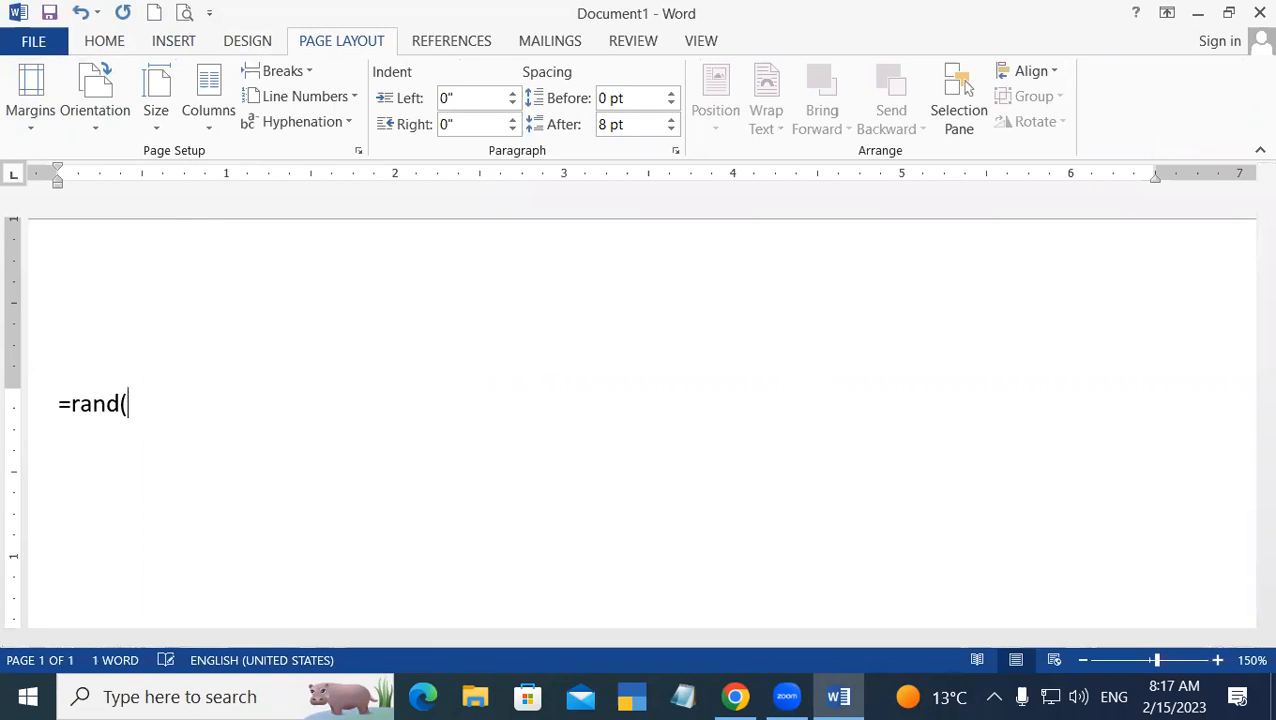
{"action": "type", "text": "34"}
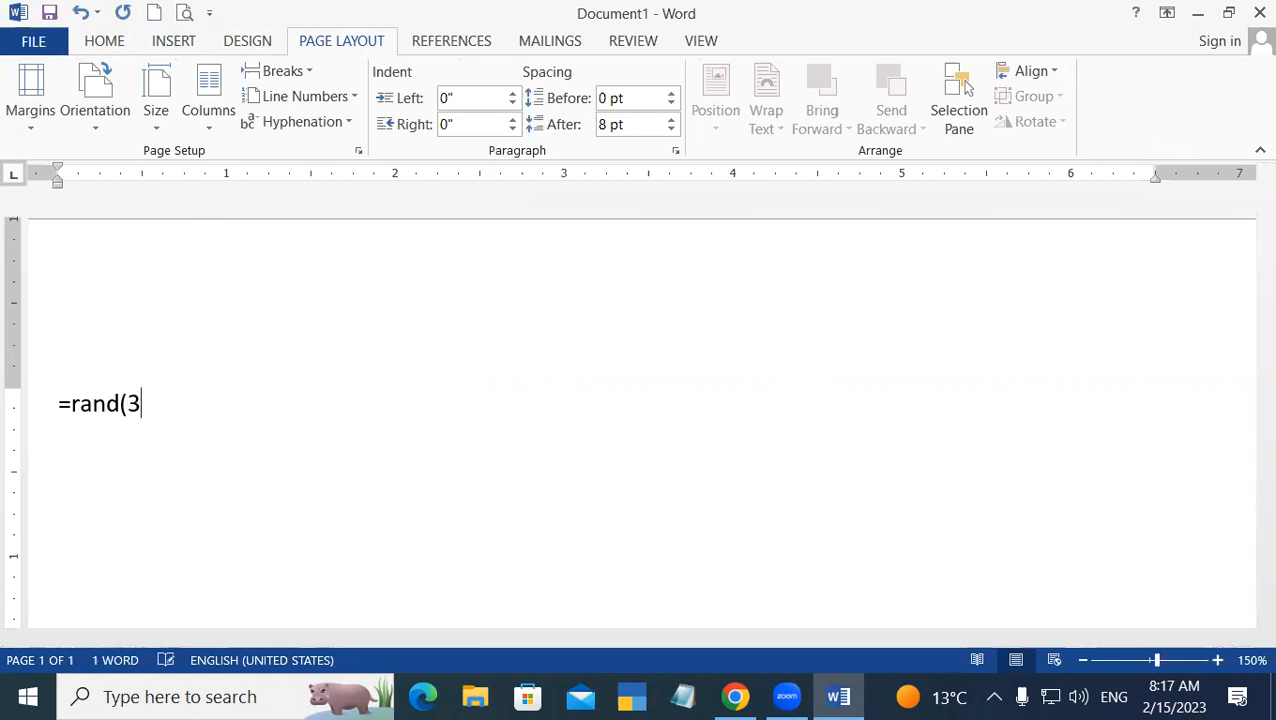
{"action": "key", "text": "BackSpace"}
{"action": "type", "text": ")"}
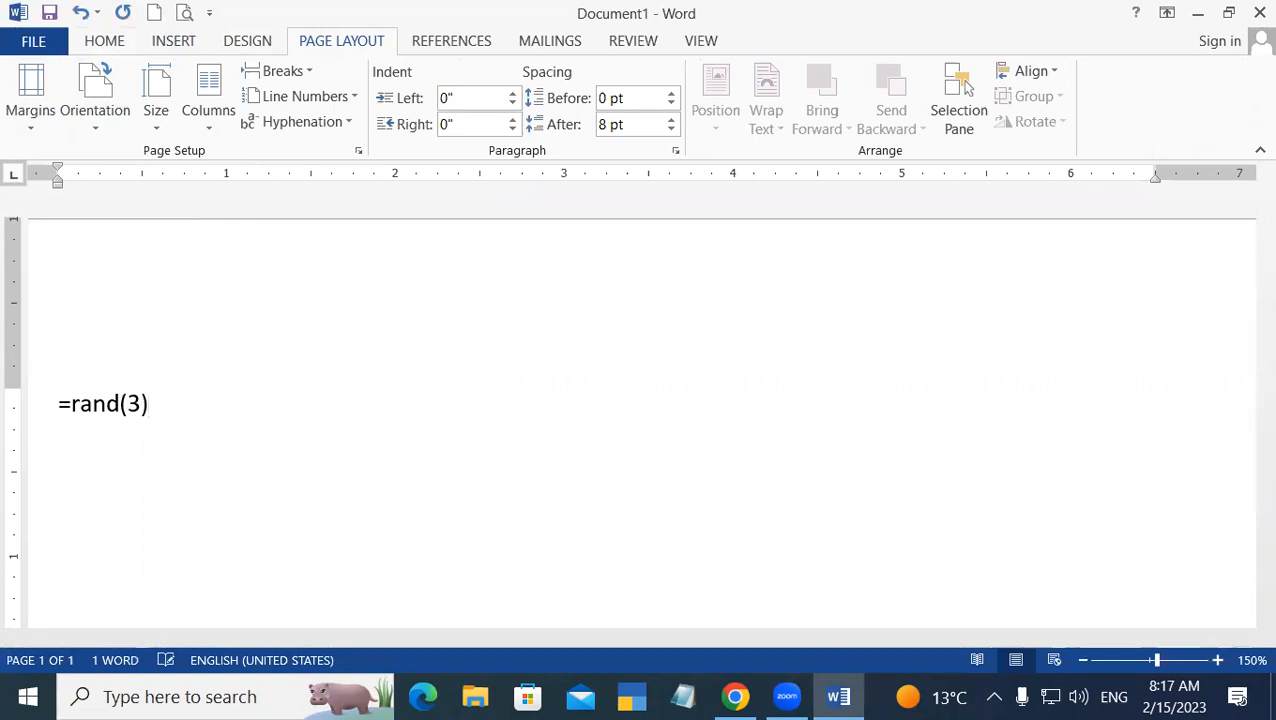
{"action": "key", "text": "Return"}
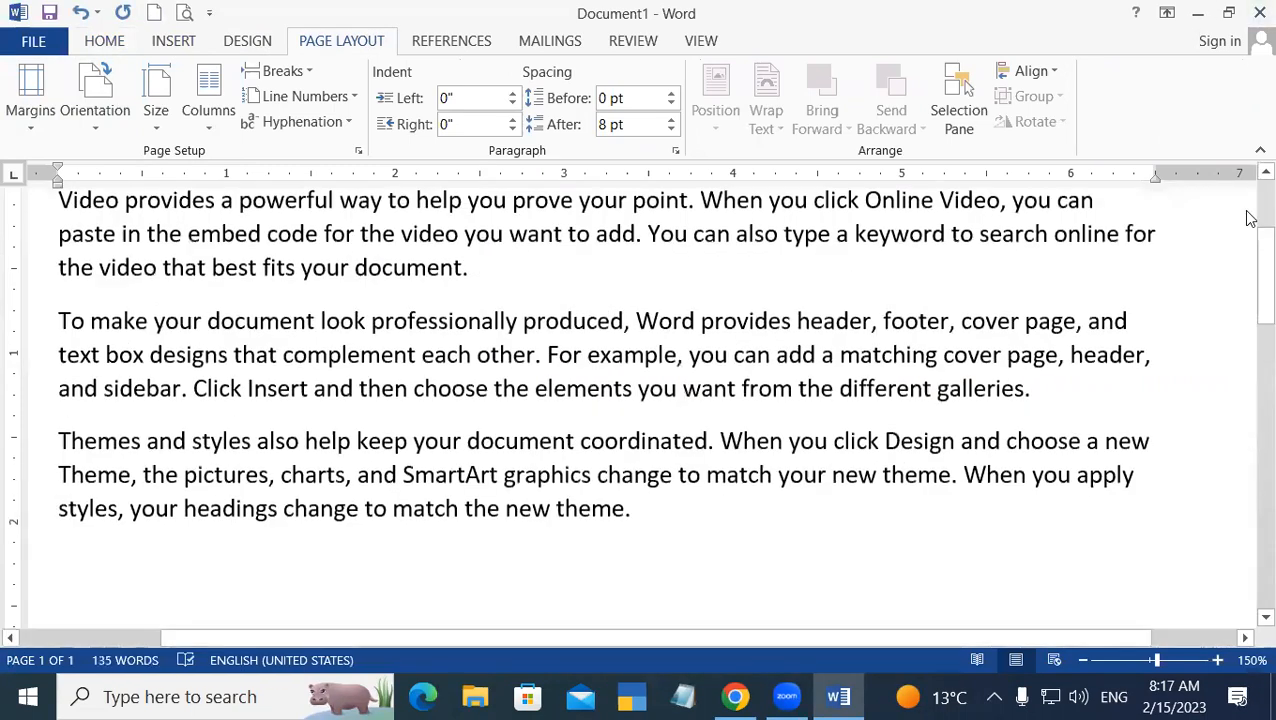
{"action": "scroll", "coordinate": [1249, 197], "scroll_direction": "up", "scroll_amount": 2}
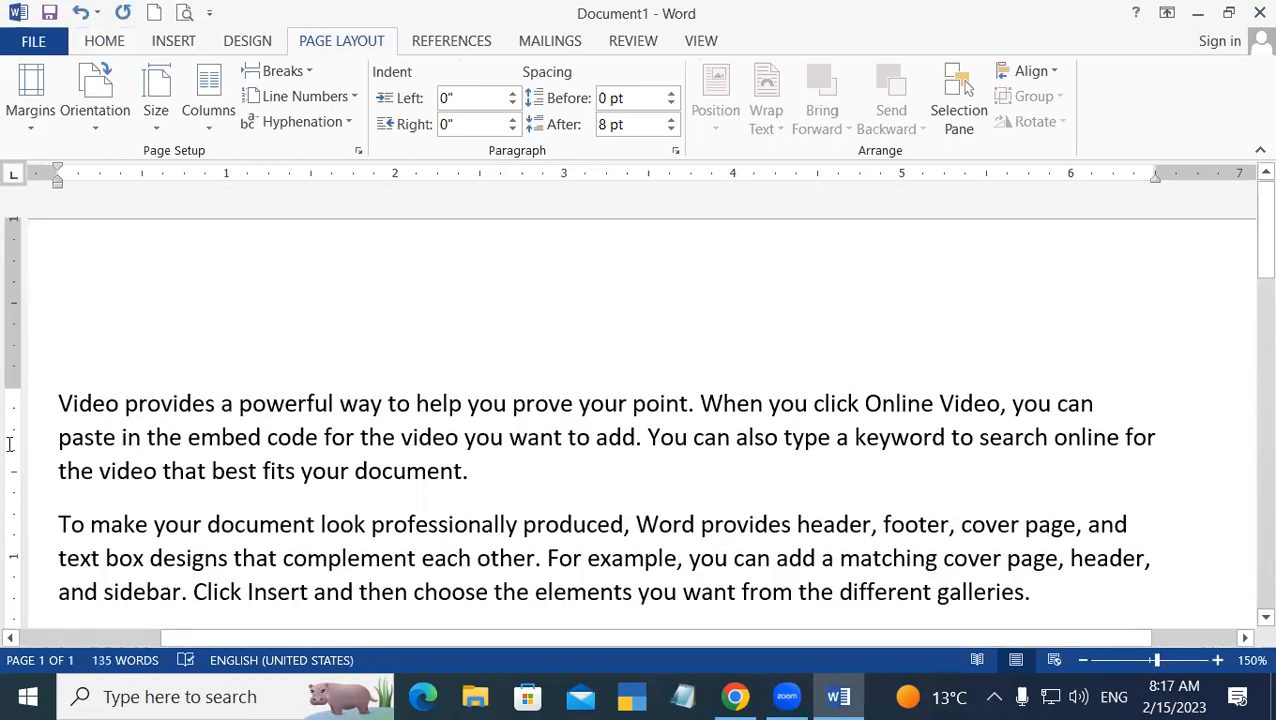
{"action": "left_click_drag", "start_coordinate": [1110, 643], "coordinate": [894, 645]}
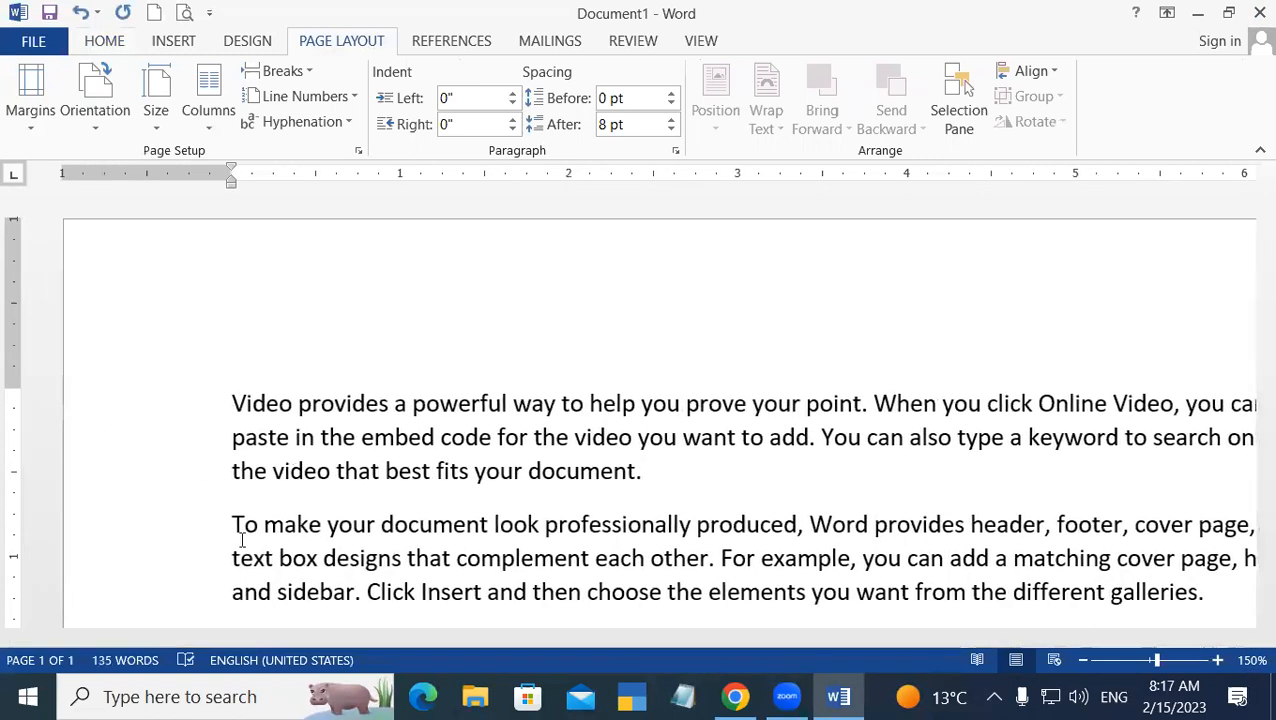
{"action": "left_click_drag", "start_coordinate": [1015, 638], "coordinate": [1247, 590]}
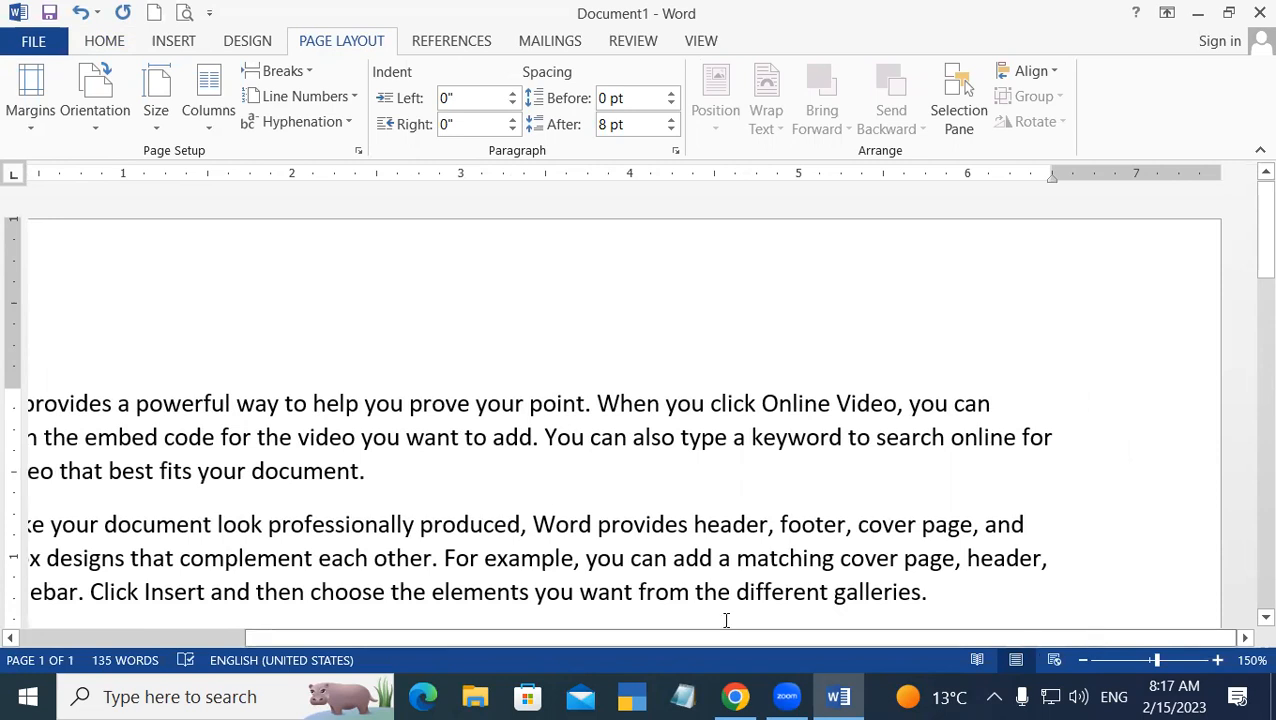
{"action": "left_click", "coordinate": [201, 45]}
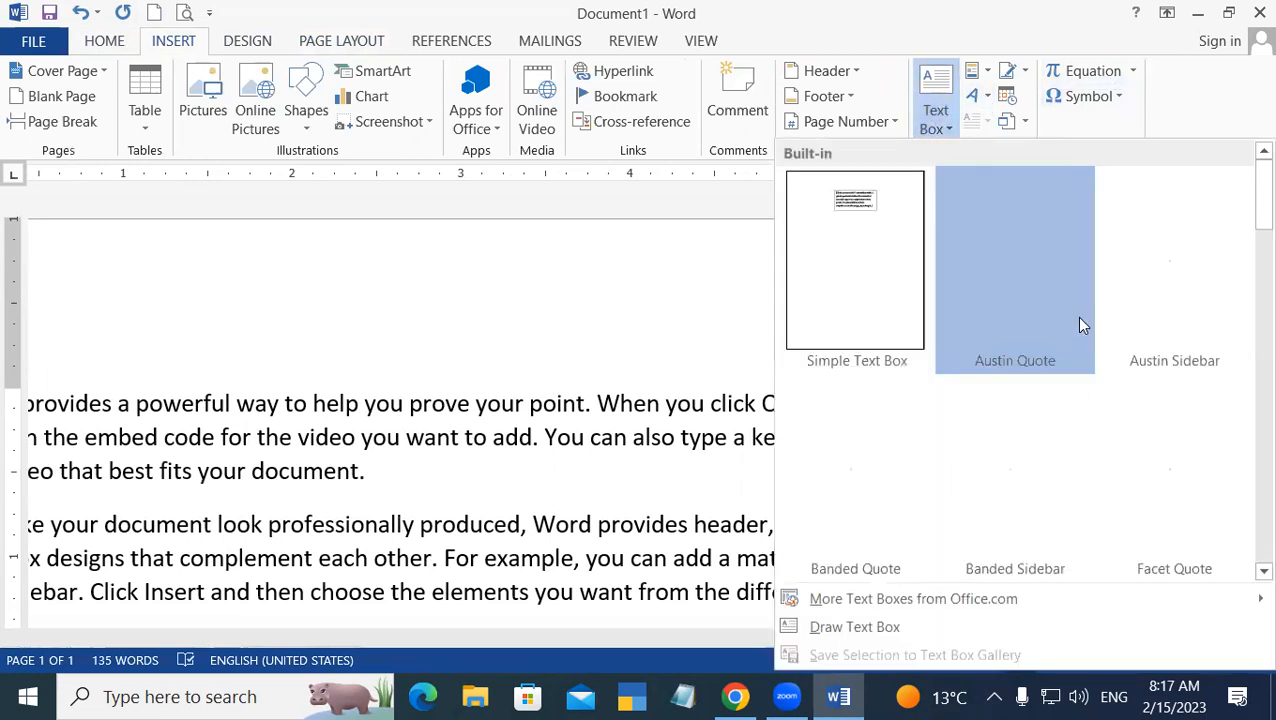
{"action": "left_click", "coordinate": [667, 324]}
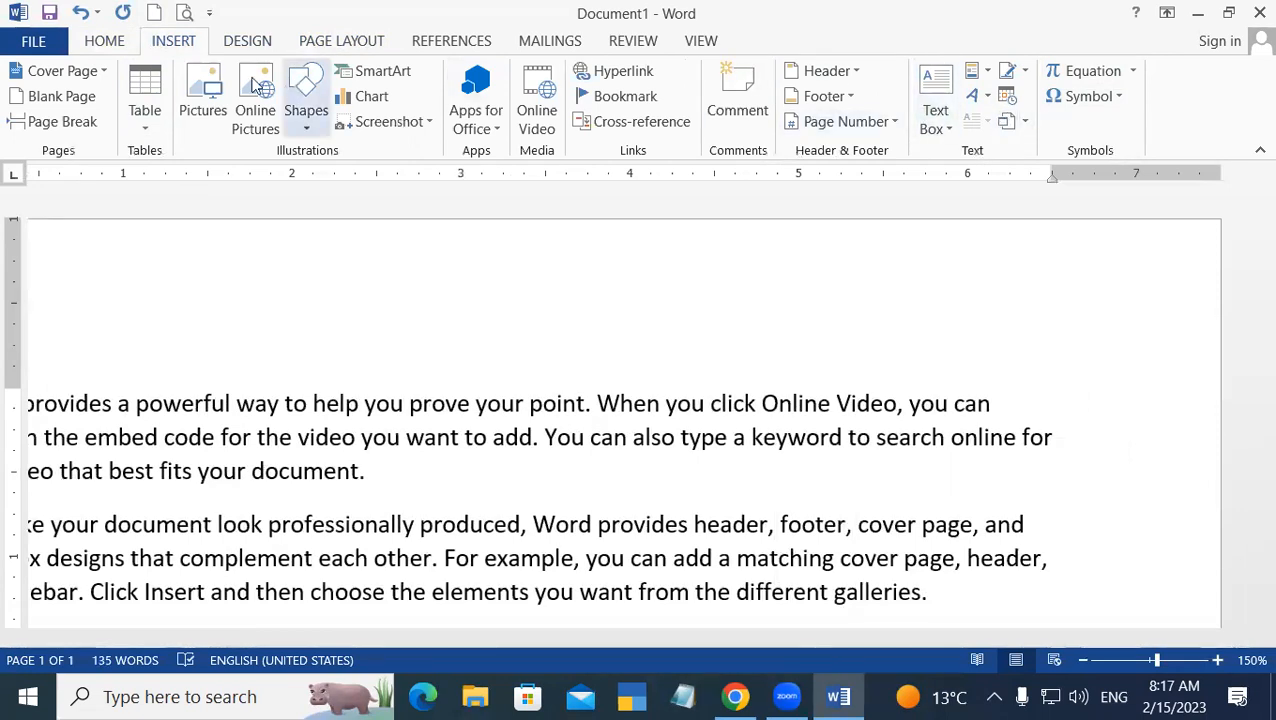
{"action": "left_click", "coordinate": [105, 42]}
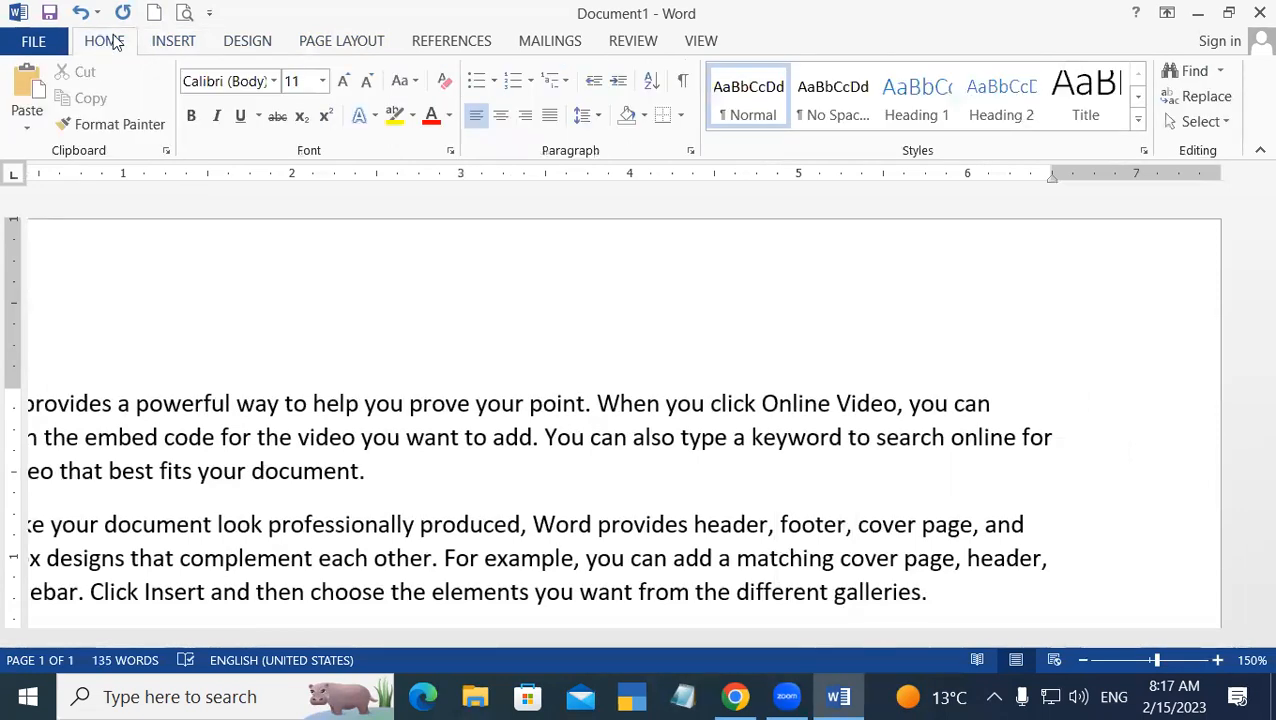
{"action": "left_click", "coordinate": [177, 42]}
{"action": "left_click", "coordinate": [1025, 122]}
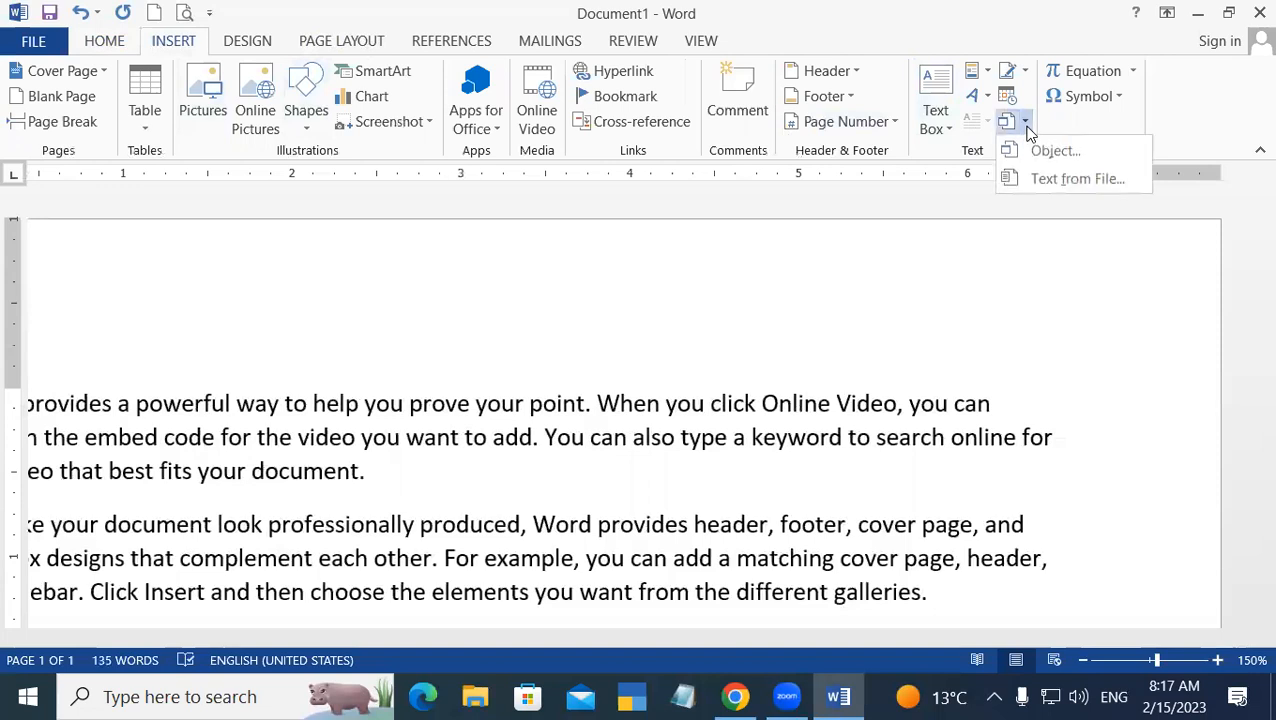
{"action": "left_click", "coordinate": [982, 208]}
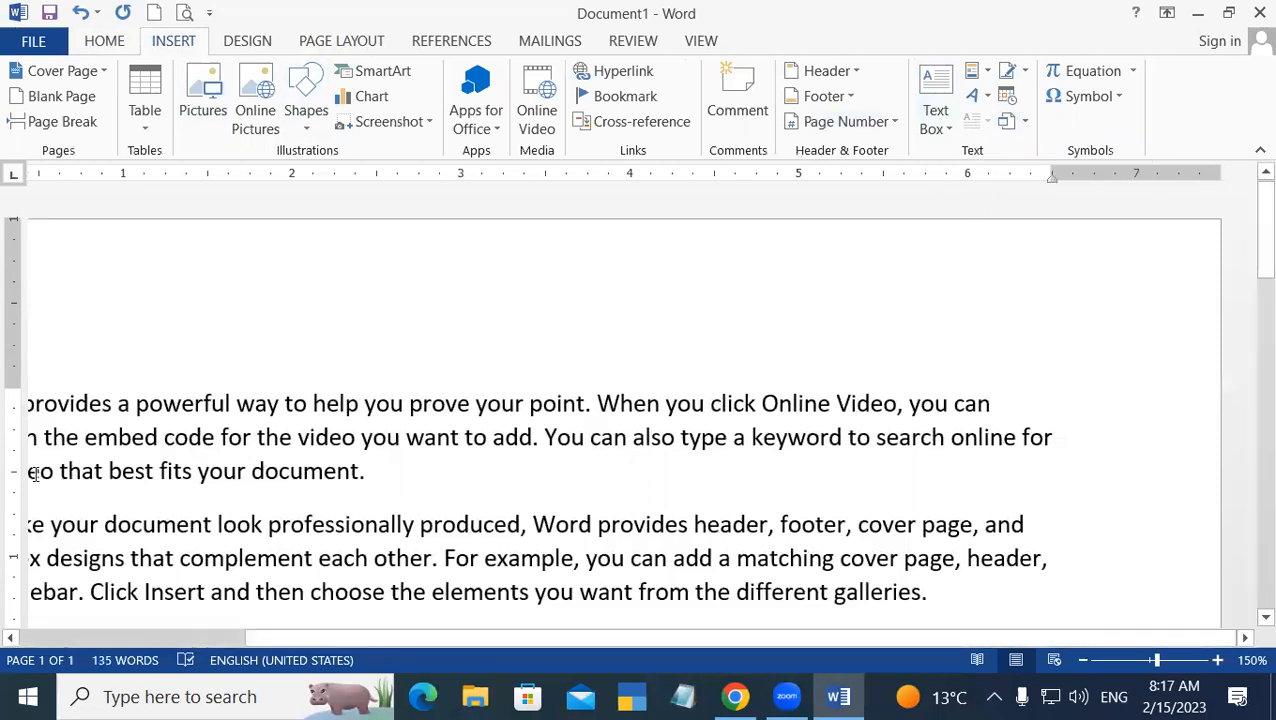
Step: Preview the Dropped drop cap style on the first paragraph without applying it
{"action": "left_click_drag", "start_coordinate": [873, 634], "coordinate": [635, 636]}
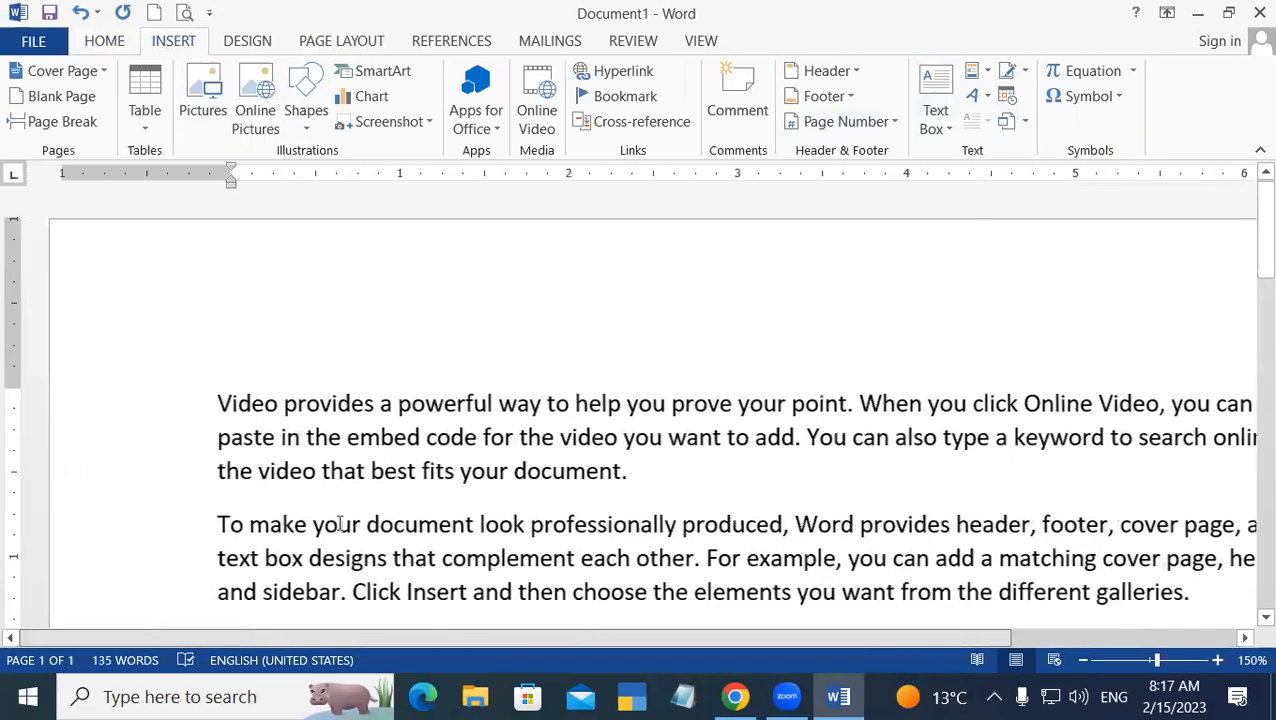
{"action": "left_click", "coordinate": [236, 400]}
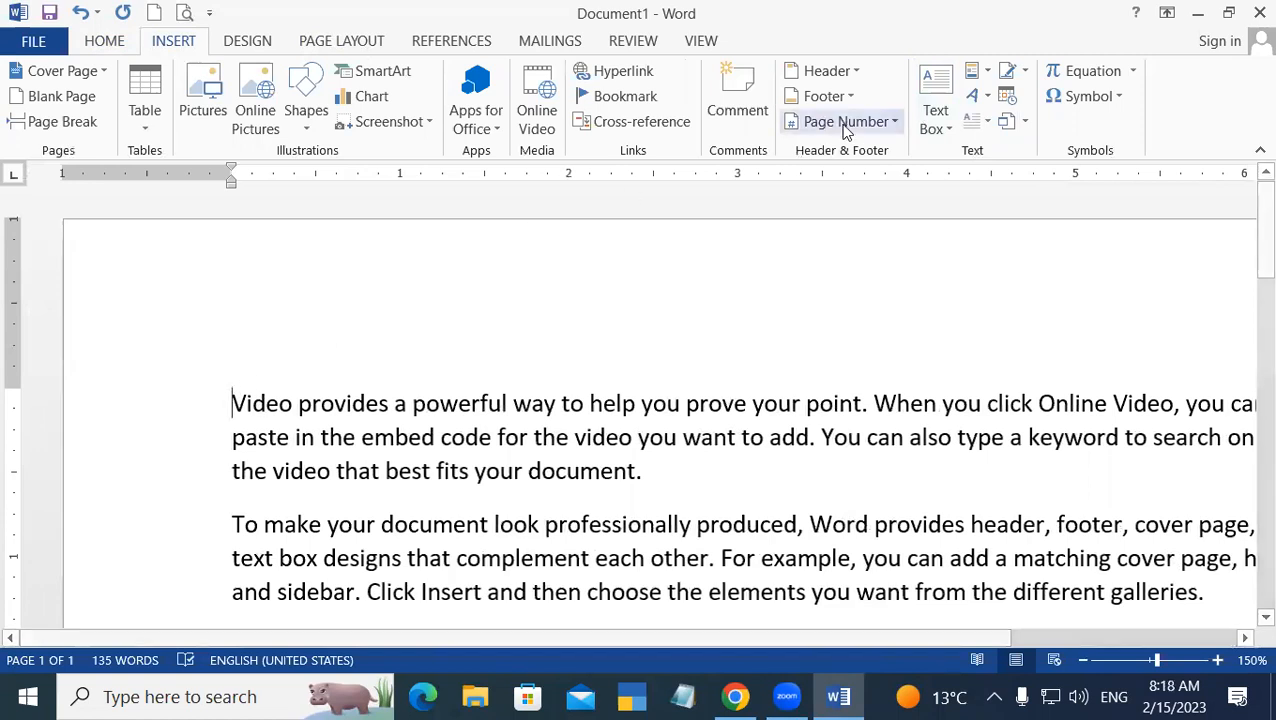
{"action": "left_click", "coordinate": [980, 123]}
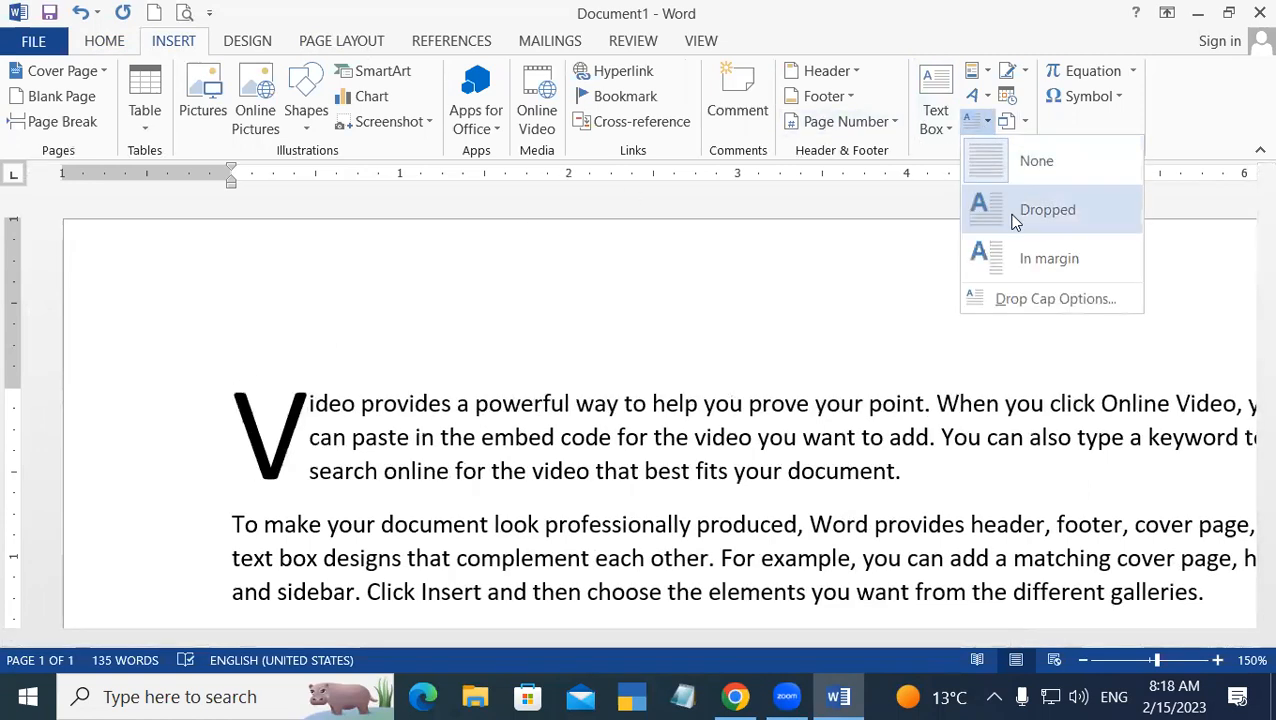
{"action": "left_click", "coordinate": [650, 316]}
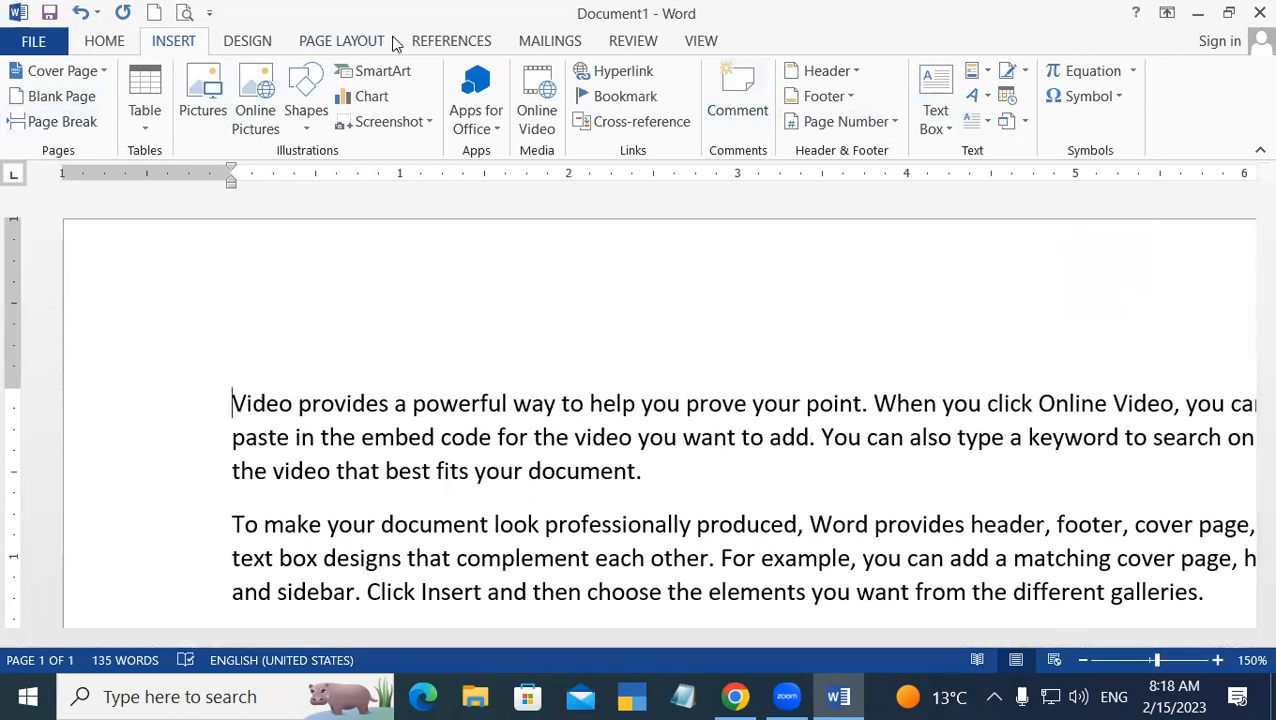
Step: Review the preset page margin options available for the document
{"action": "left_click", "coordinate": [350, 42]}
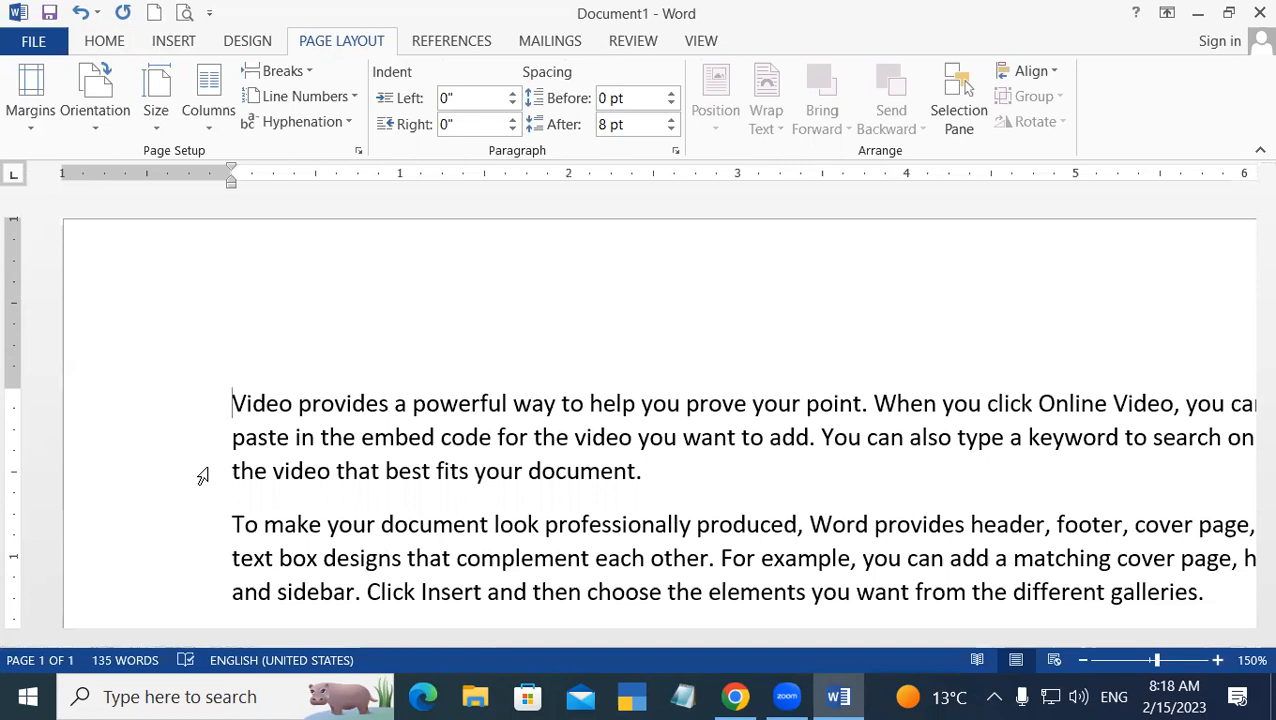
{"action": "key", "text": "ctrl+a"}
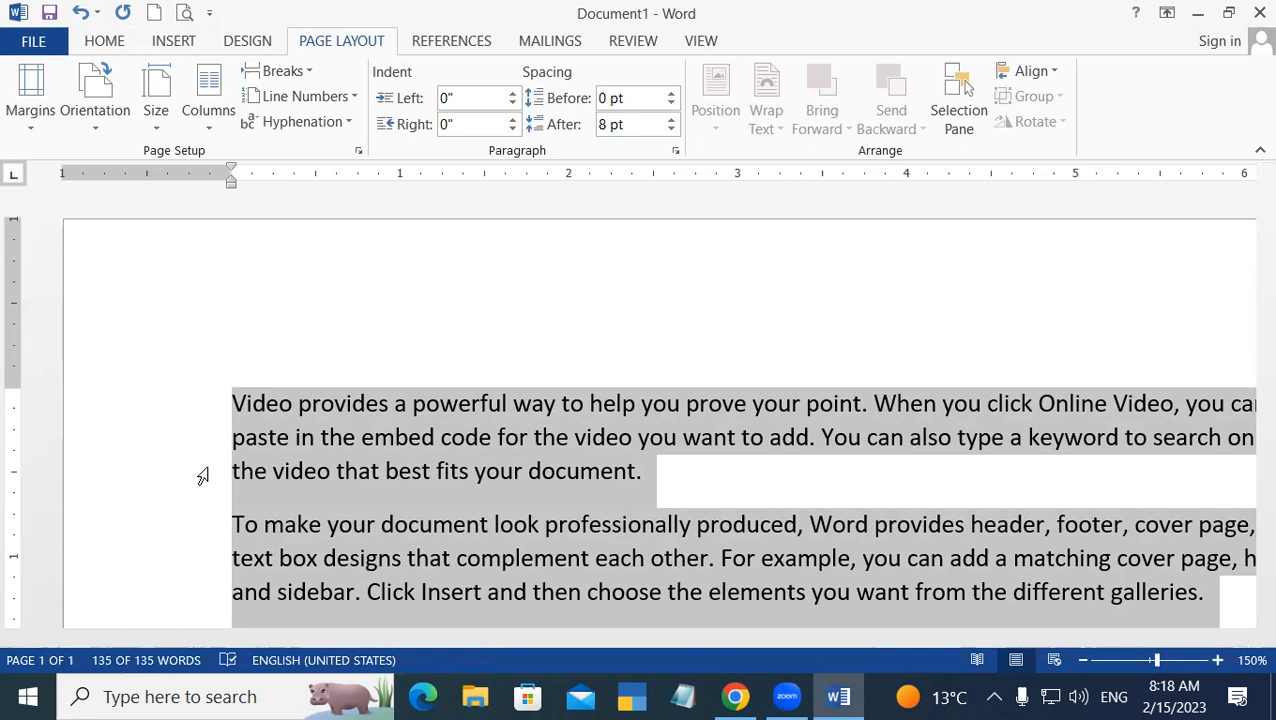
{"action": "left_click", "coordinate": [226, 311]}
{"action": "left_click", "coordinate": [26, 121]}
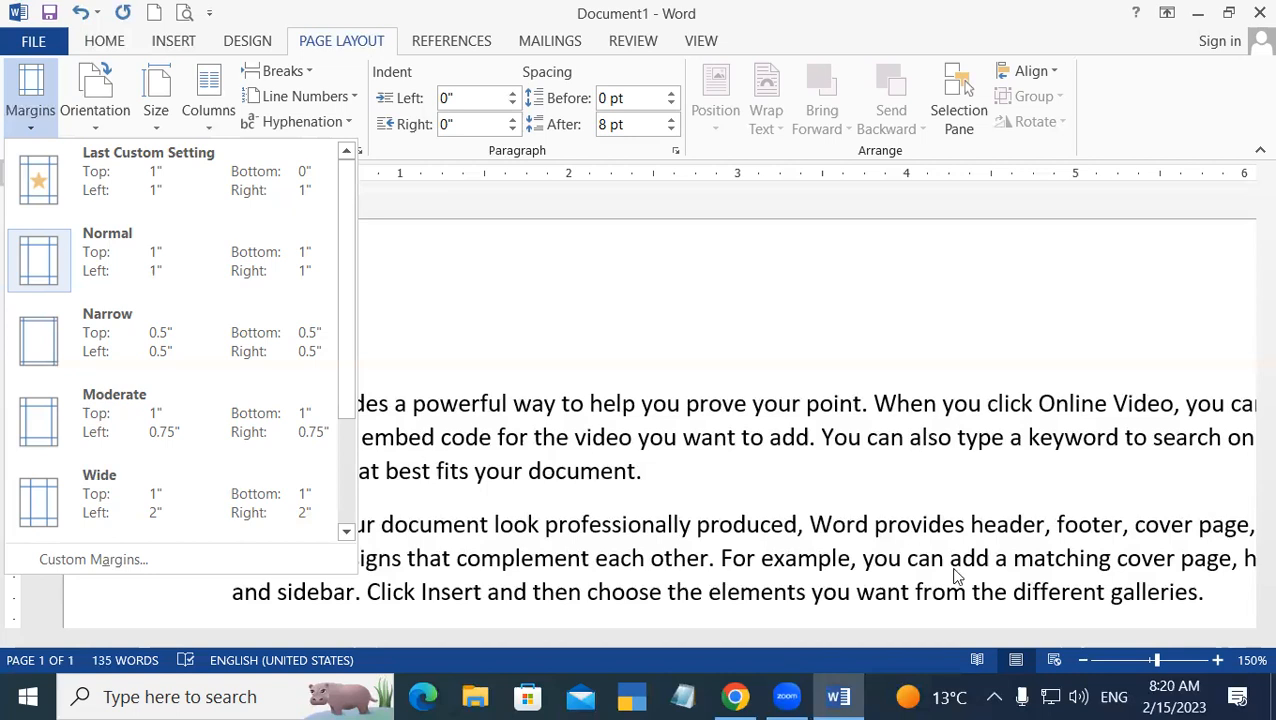
{"action": "left_click", "coordinate": [606, 324]}
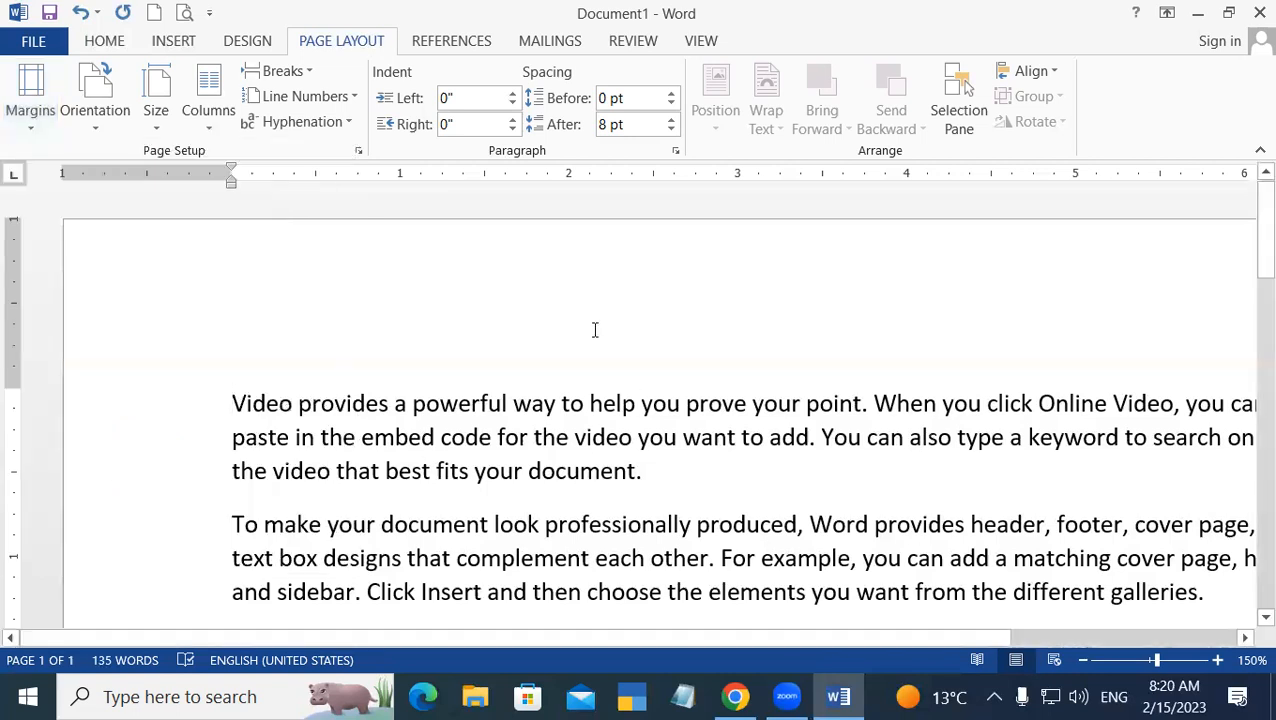
Step: Select the whole document and apply the Narrow margin preset
{"action": "key", "text": "ctrl+a"}
{"action": "left_click", "coordinate": [25, 130]}
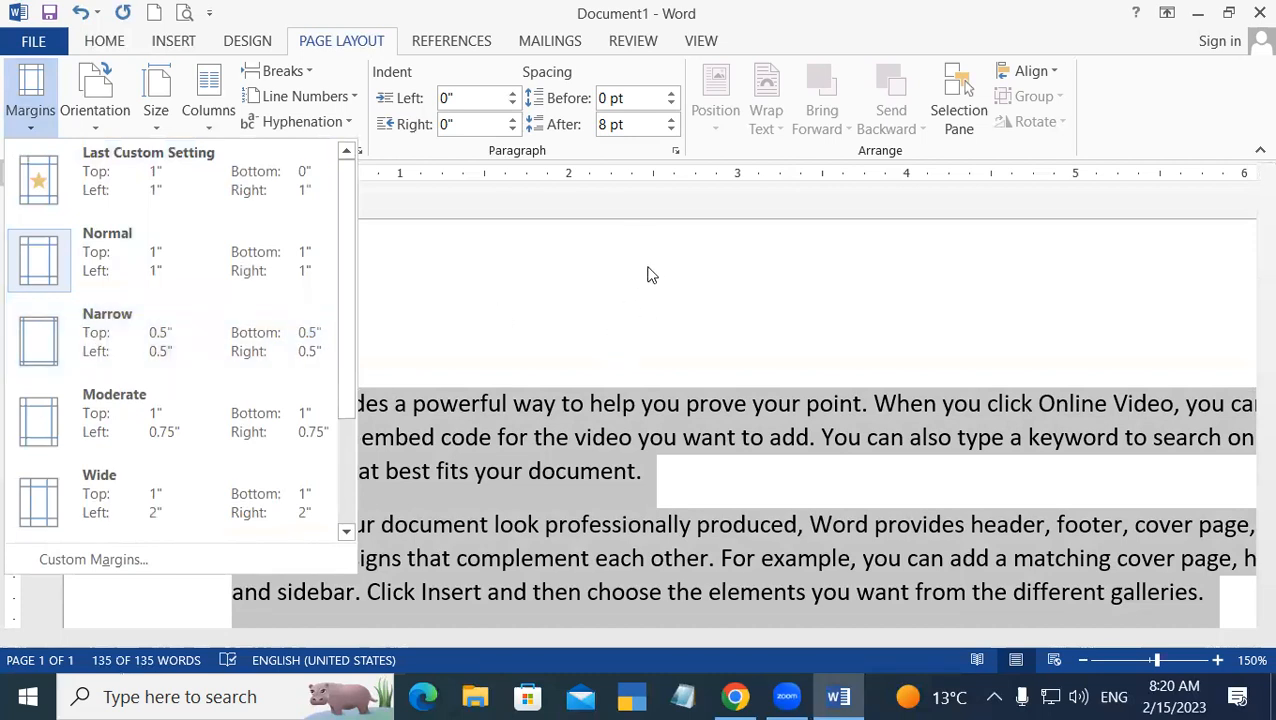
{"action": "left_click", "coordinate": [226, 320]}
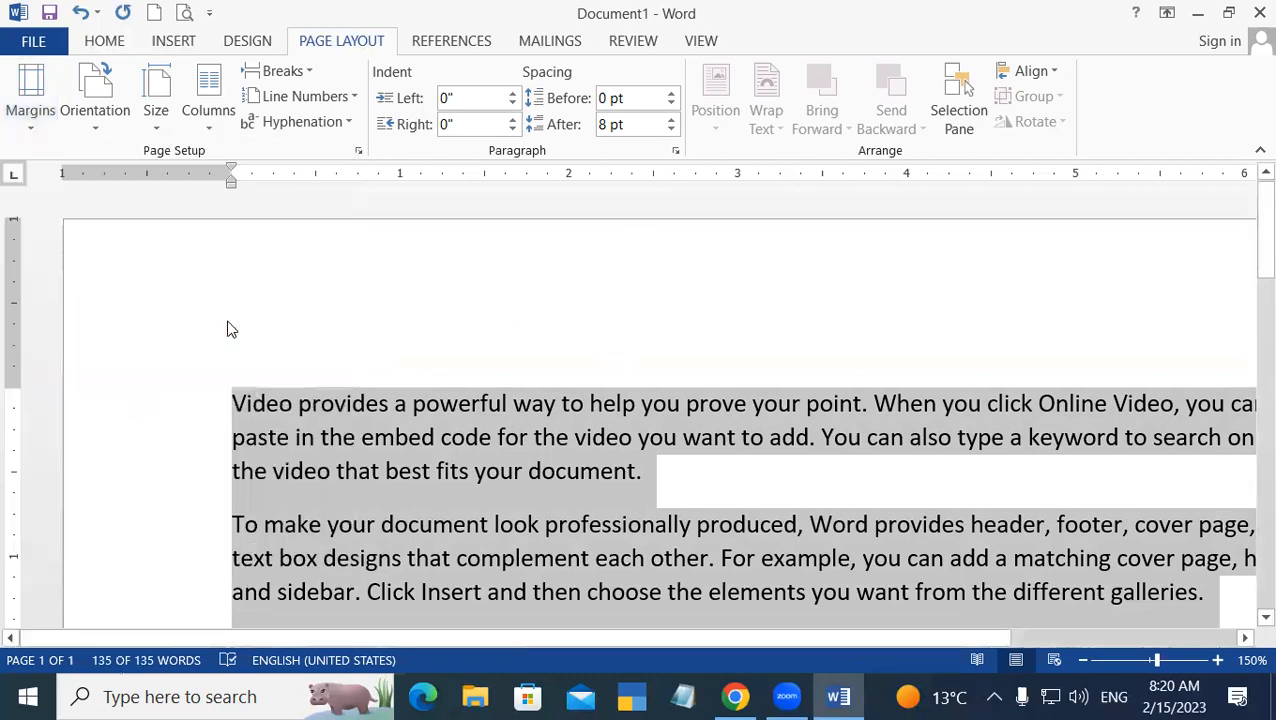
{"action": "left_click", "coordinate": [357, 320]}
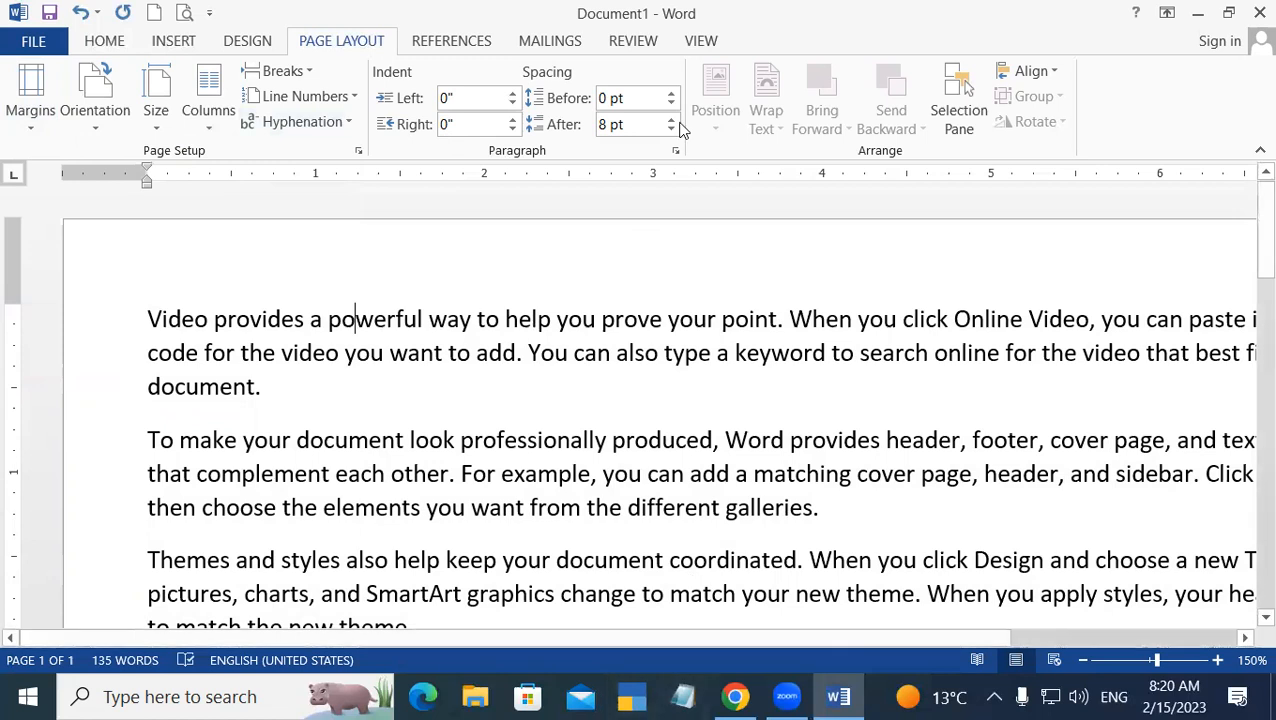
{"action": "left_click", "coordinate": [149, 318]}
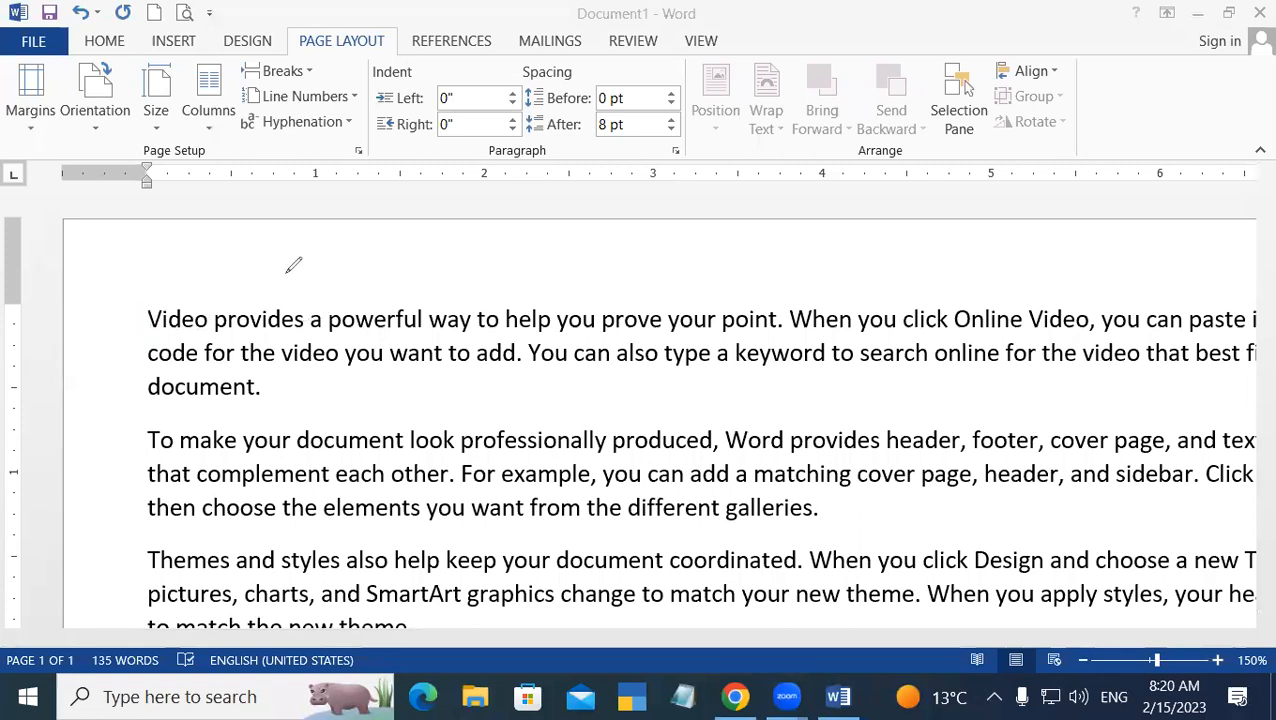
{"action": "left_click_drag", "start_coordinate": [148, 296], "coordinate": [146, 325]}
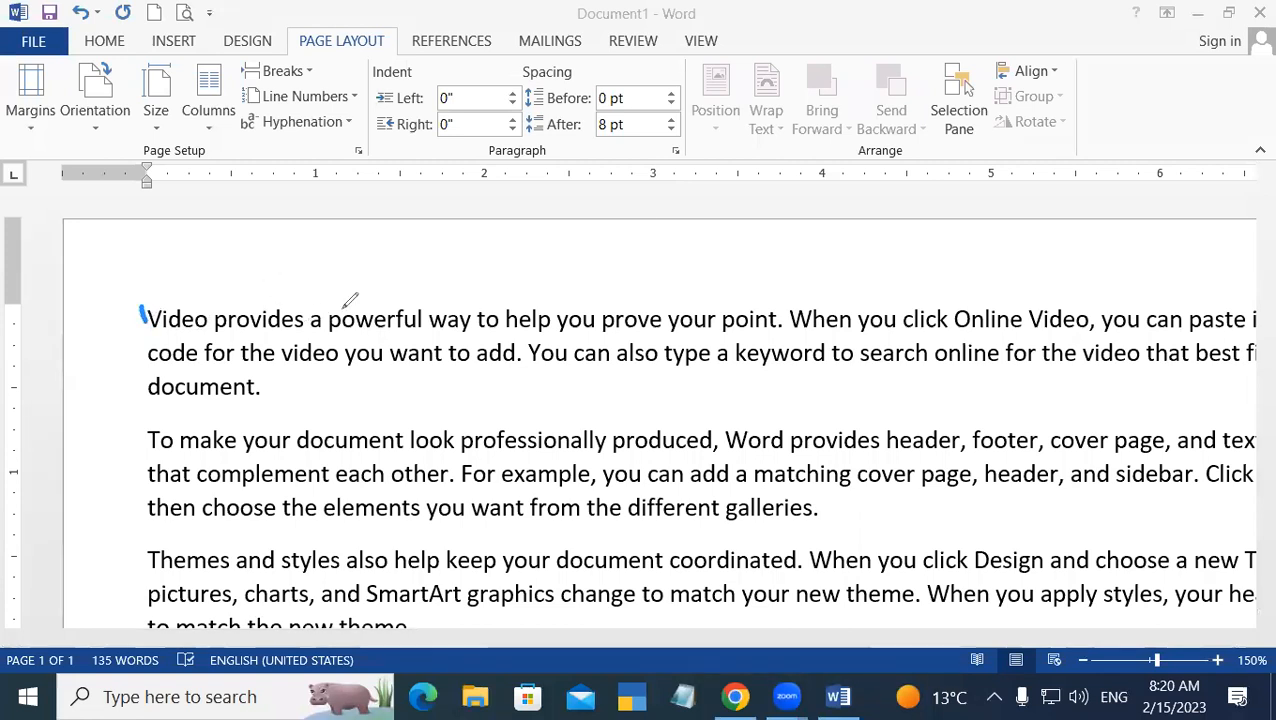
{"action": "left_click", "coordinate": [633, 230]}
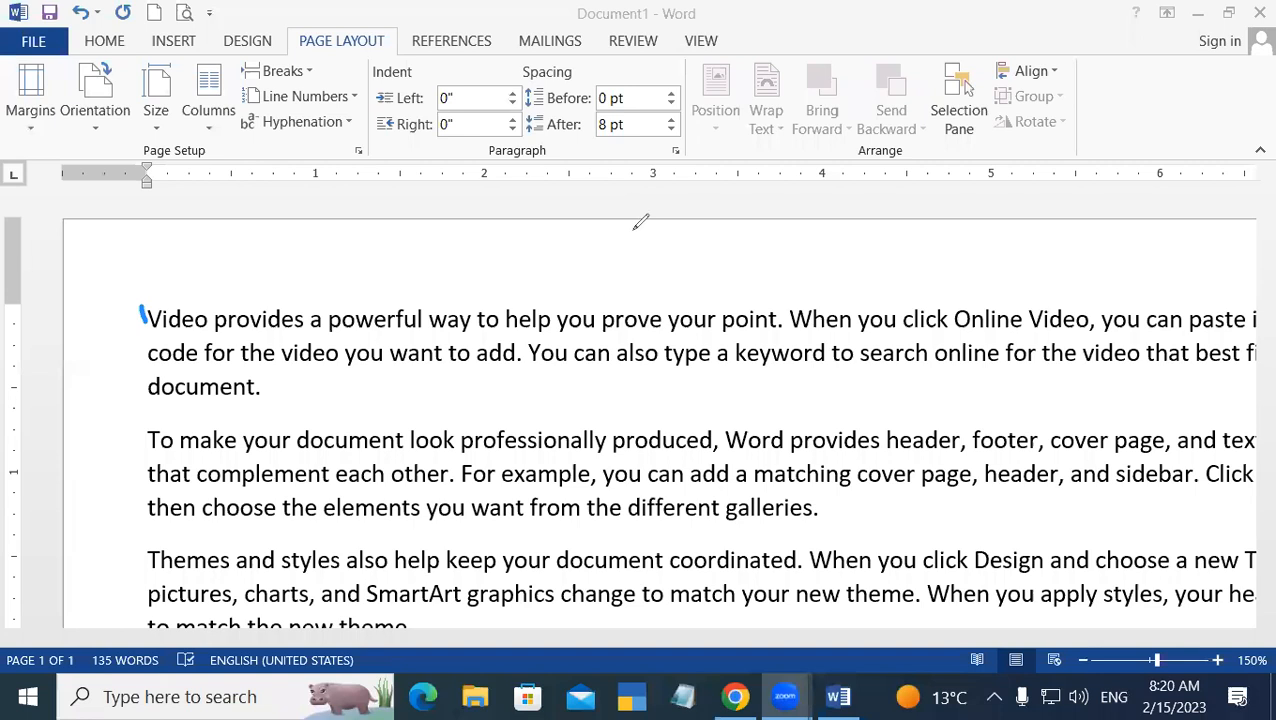
{"action": "left_click", "coordinate": [402, 265]}
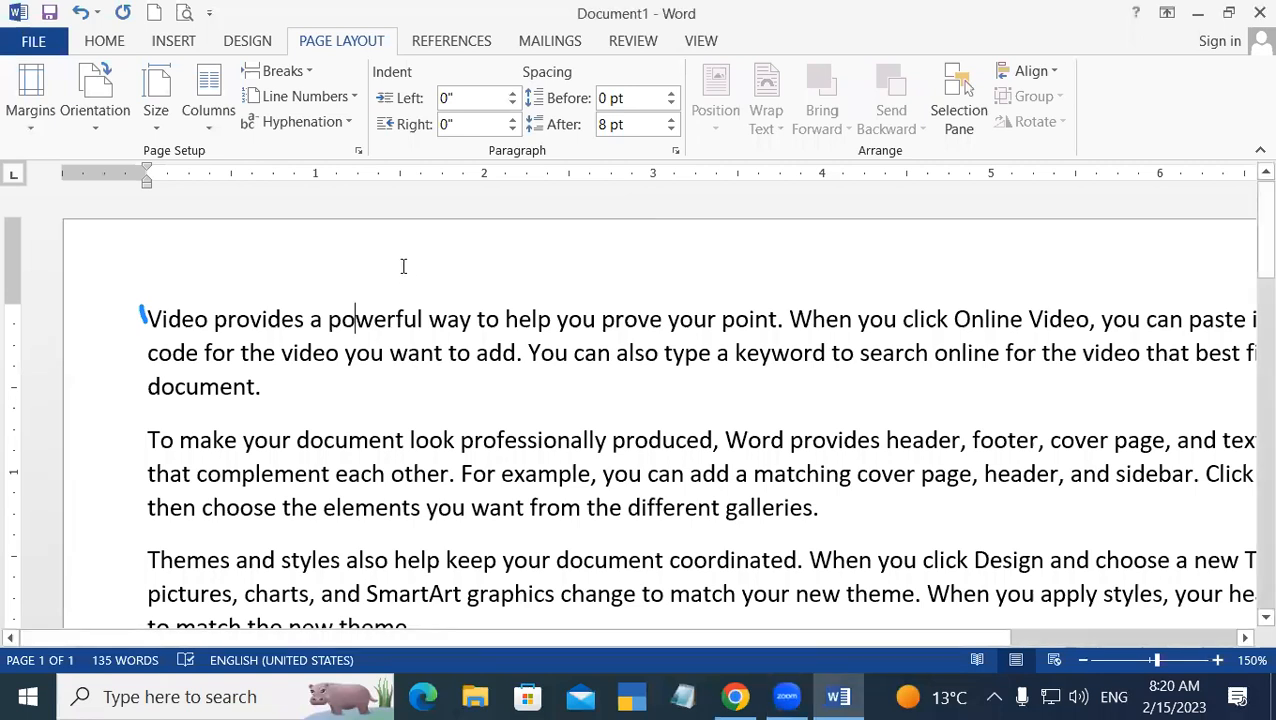
Step: Undo the last page margin change
{"action": "key", "text": "ctrl+z"}
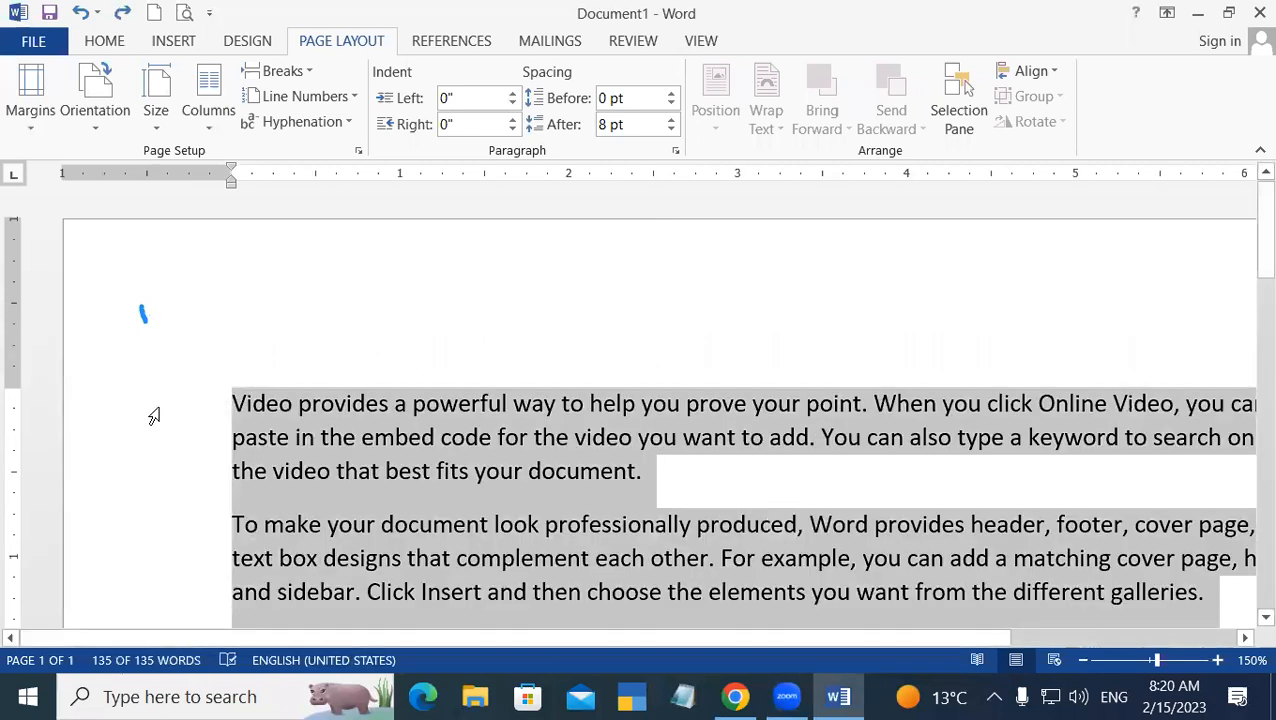
Step: Apply the Narrow margin preset to the document and check it in the list of margin presets
{"action": "left_click", "coordinate": [30, 105]}
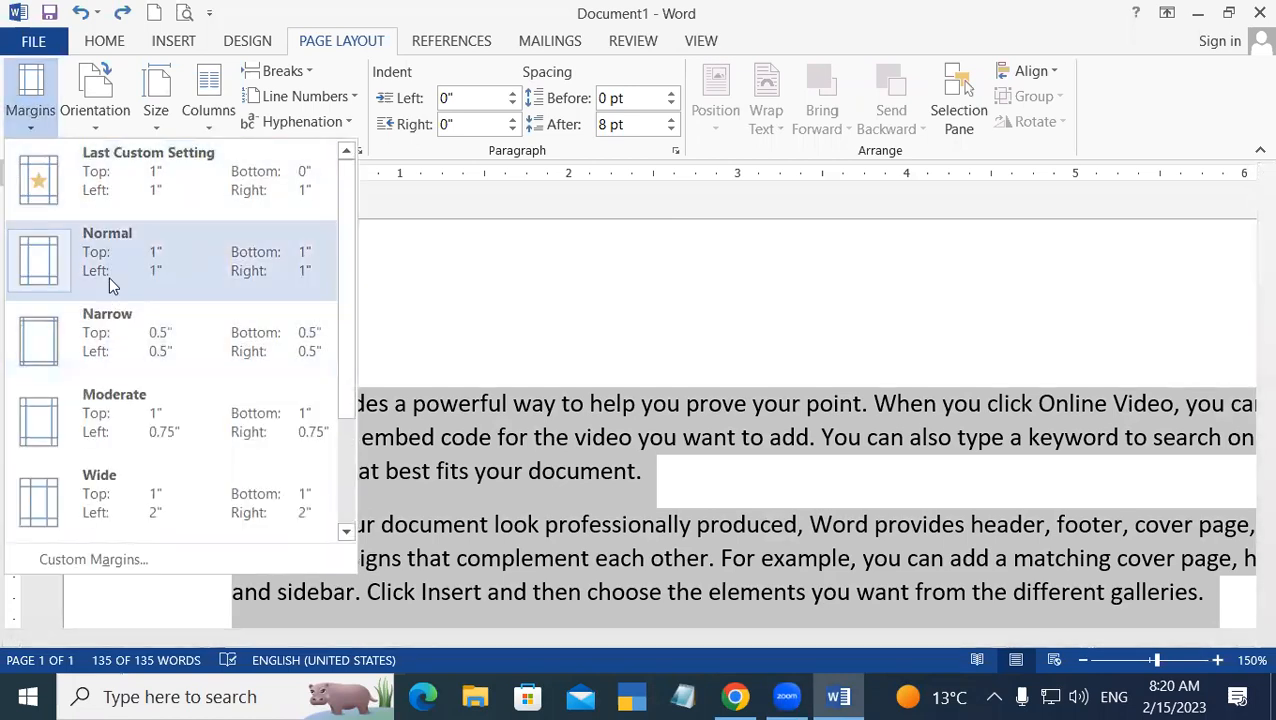
{"action": "left_click", "coordinate": [139, 325]}
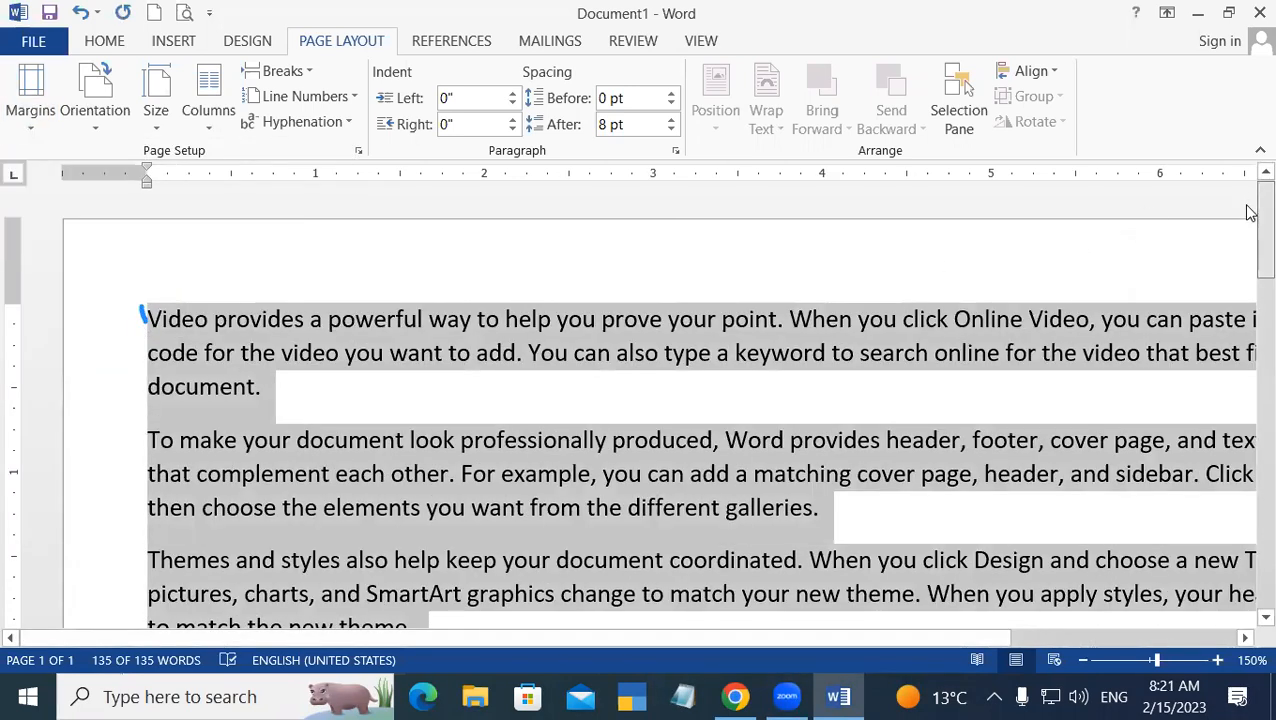
{"action": "scroll", "coordinate": [1248, 227], "scroll_direction": "down", "scroll_amount": 3}
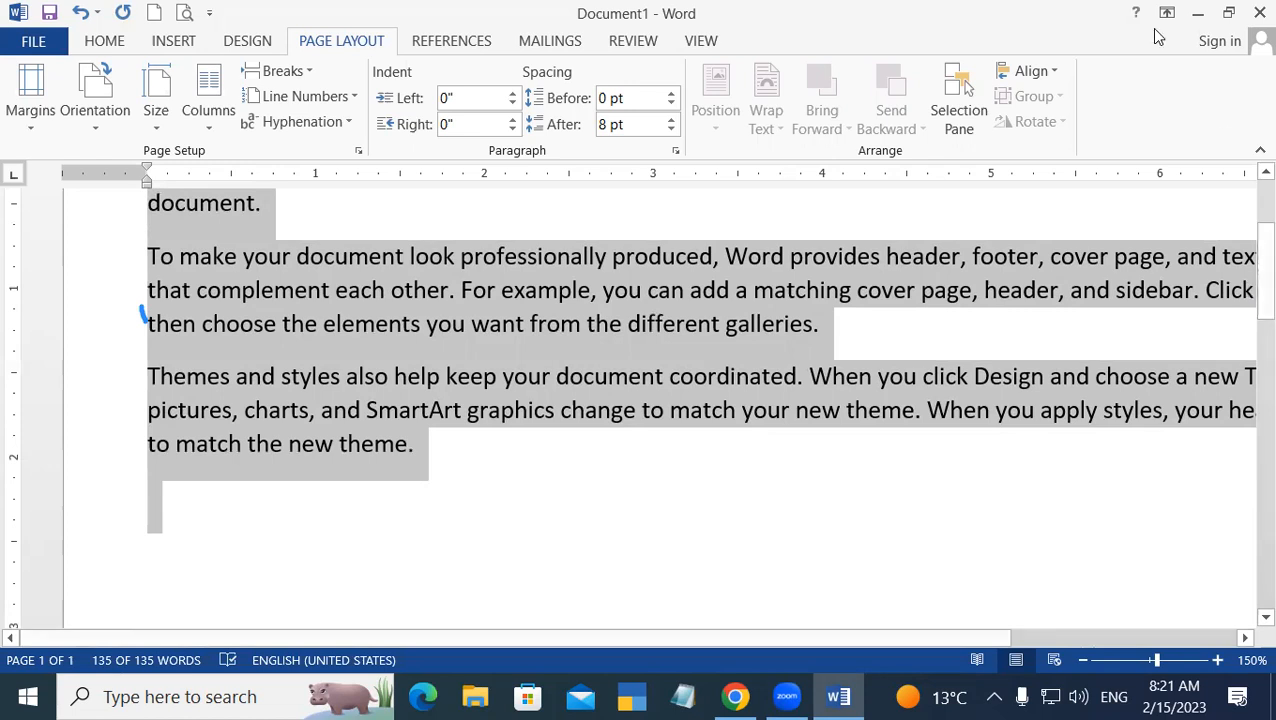
{"action": "left_click", "coordinate": [43, 129]}
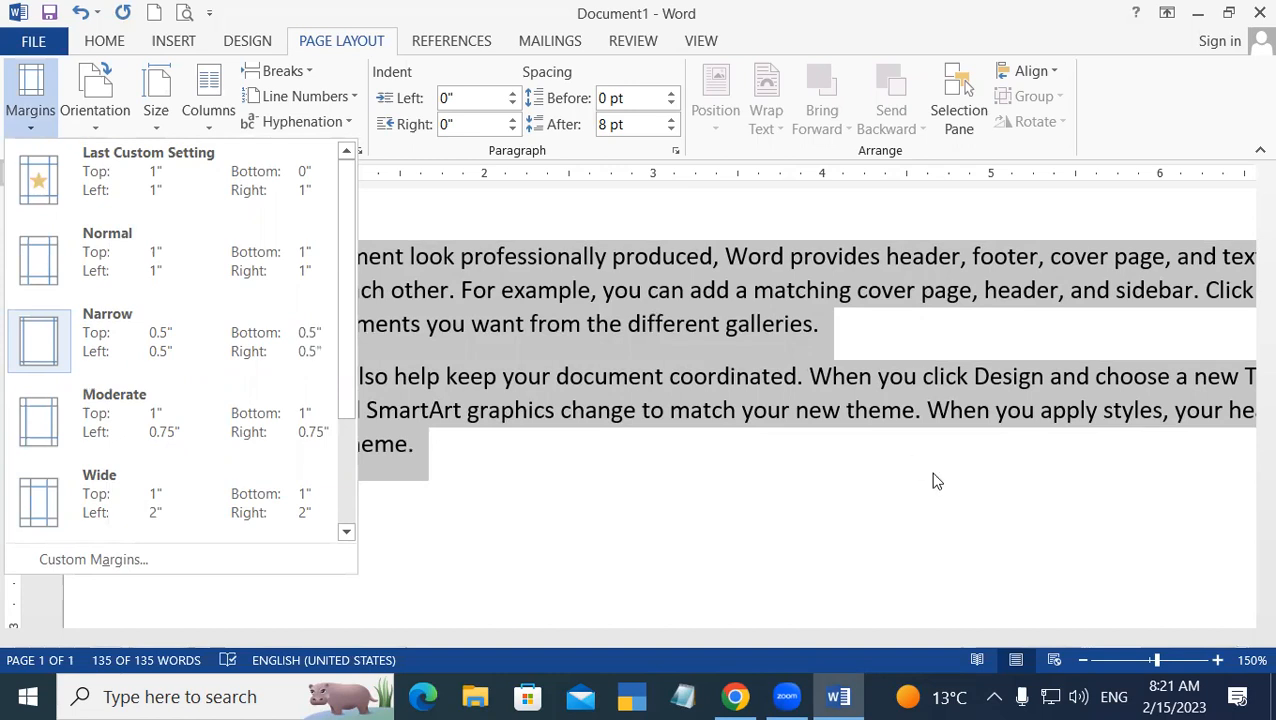
{"action": "left_click", "coordinate": [960, 507]}
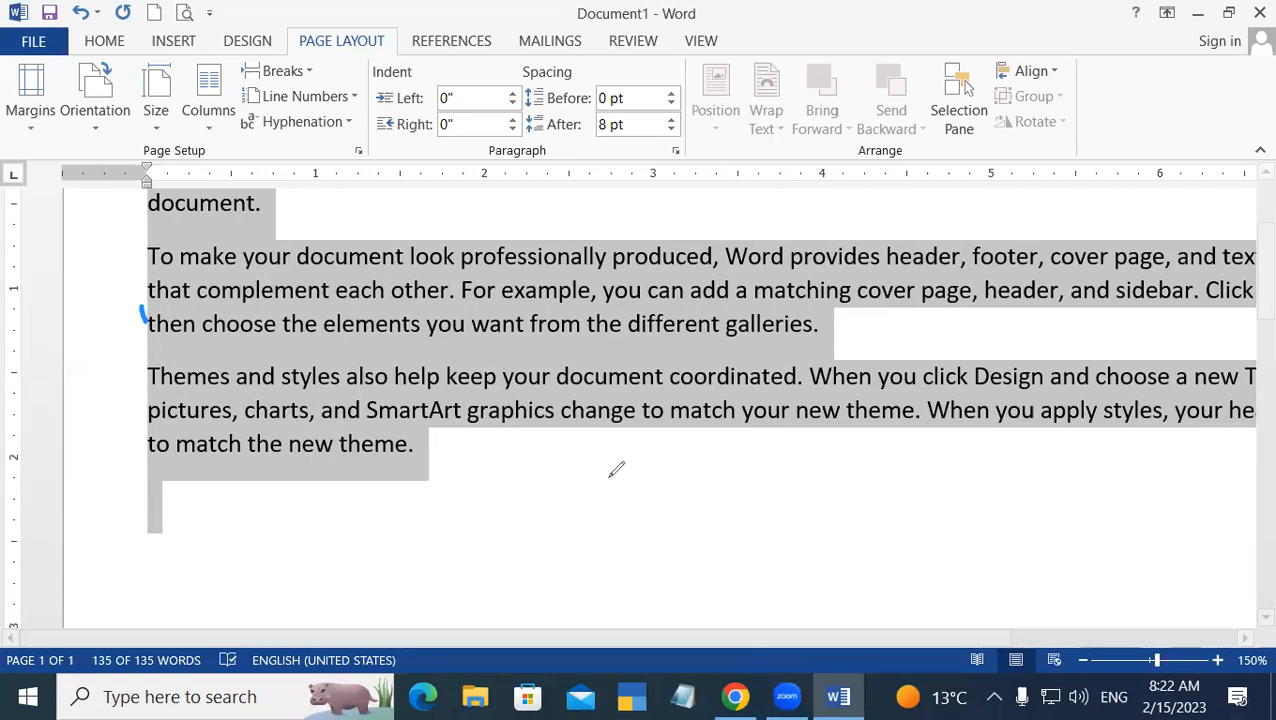
Step: Draw a wide rectangle below the last paragraph with the annotation pen and label it as landscape with an underline
{"action": "left_click_drag", "start_coordinate": [502, 468], "coordinate": [514, 528]}
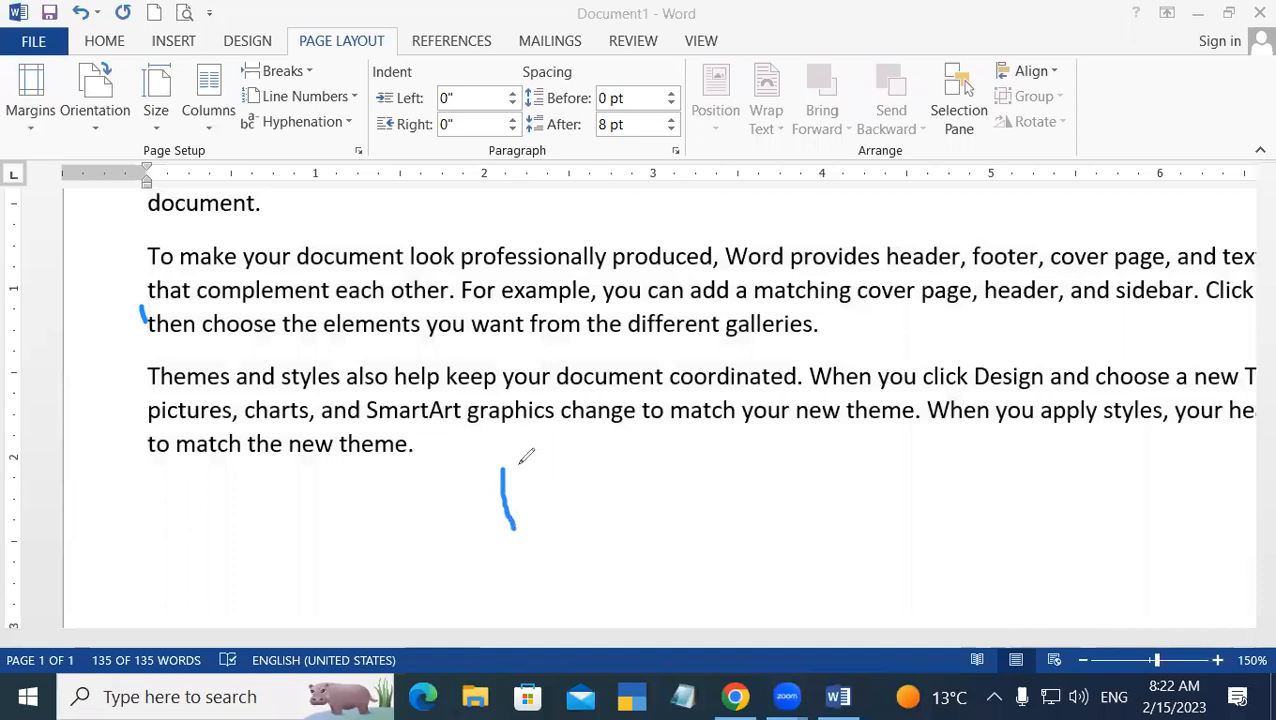
{"action": "mouse_move", "coordinate": [496, 450]}
{"action": "left_mouse_down"}
{"action": "mouse_move", "coordinate": [822, 412]}
{"action": "mouse_move", "coordinate": [811, 530]}
{"action": "mouse_move", "coordinate": [533, 588]}
{"action": "mouse_move", "coordinate": [516, 512]}
{"action": "left_mouse_up"}
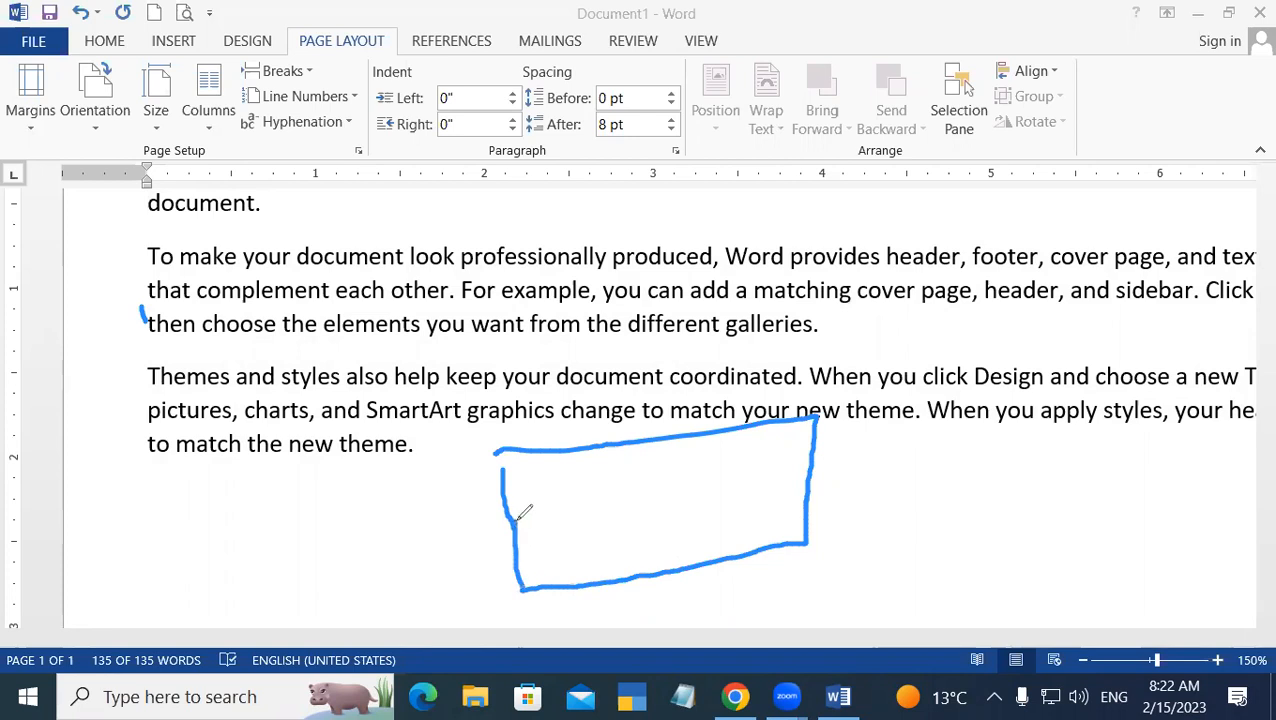
{"action": "left_click_drag", "start_coordinate": [776, 468], "coordinate": [833, 460]}
{"action": "mouse_move", "coordinate": [884, 420]}
{"action": "left_mouse_down"}
{"action": "mouse_move", "coordinate": [904, 472]}
{"action": "mouse_move", "coordinate": [940, 436]}
{"action": "mouse_move", "coordinate": [986, 430]}
{"action": "mouse_move", "coordinate": [1008, 402]}
{"action": "mouse_move", "coordinate": [1040, 440]}
{"action": "left_mouse_up"}
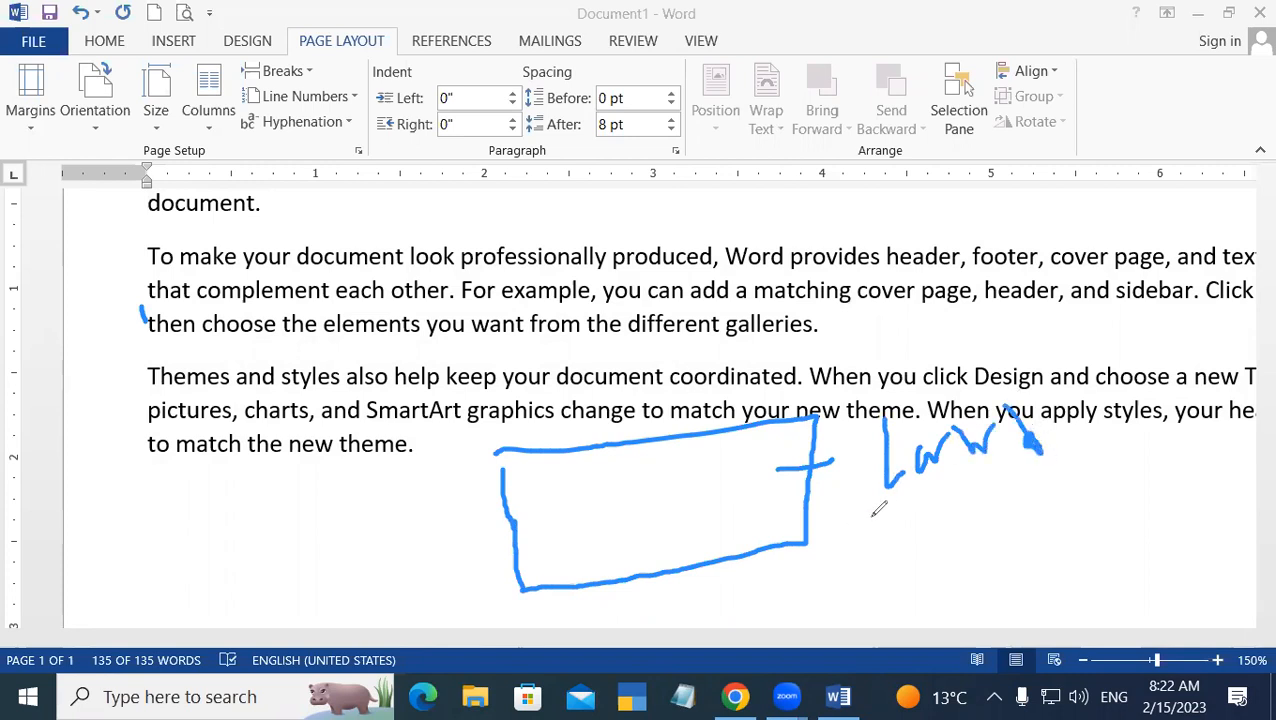
{"action": "left_click_drag", "start_coordinate": [848, 520], "coordinate": [1120, 482]}
{"action": "left_click_drag", "start_coordinate": [985, 450], "coordinate": [1014, 448]}
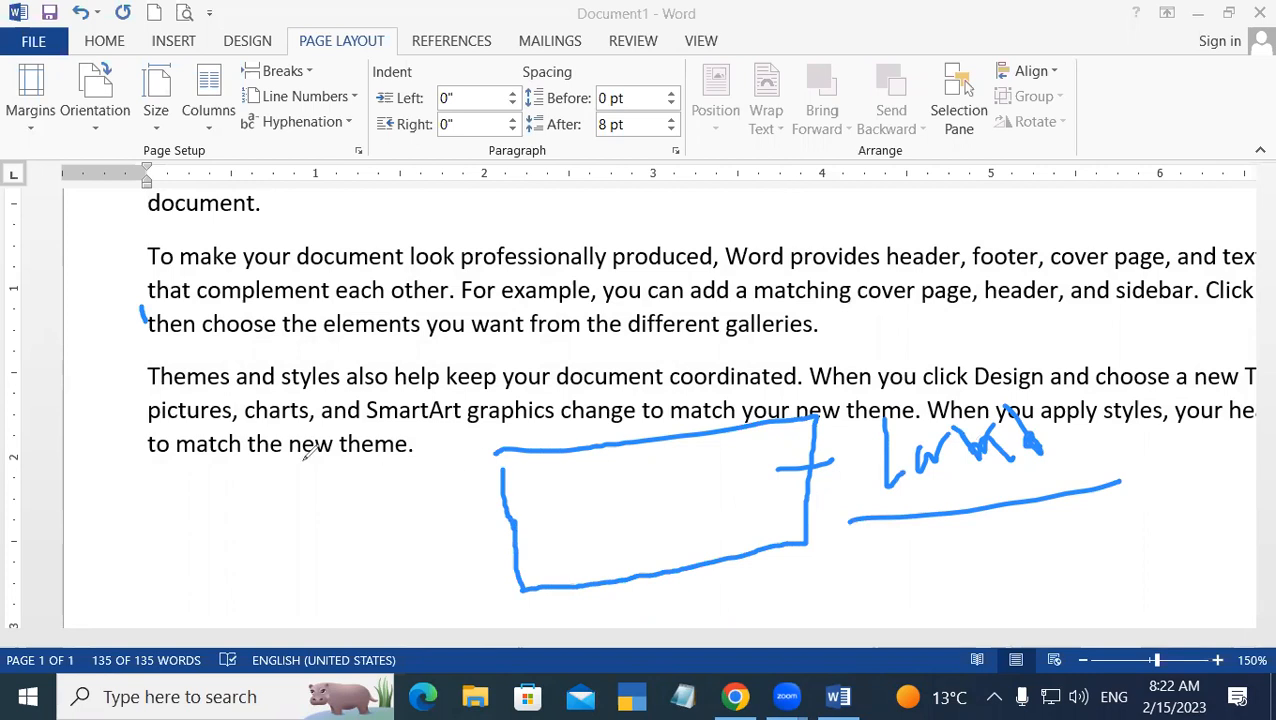
Step: Draw a tall page outline over the start of the text with the annotation pen and label it as portrait
{"action": "left_click_drag", "start_coordinate": [66, 404], "coordinate": [127, 572]}
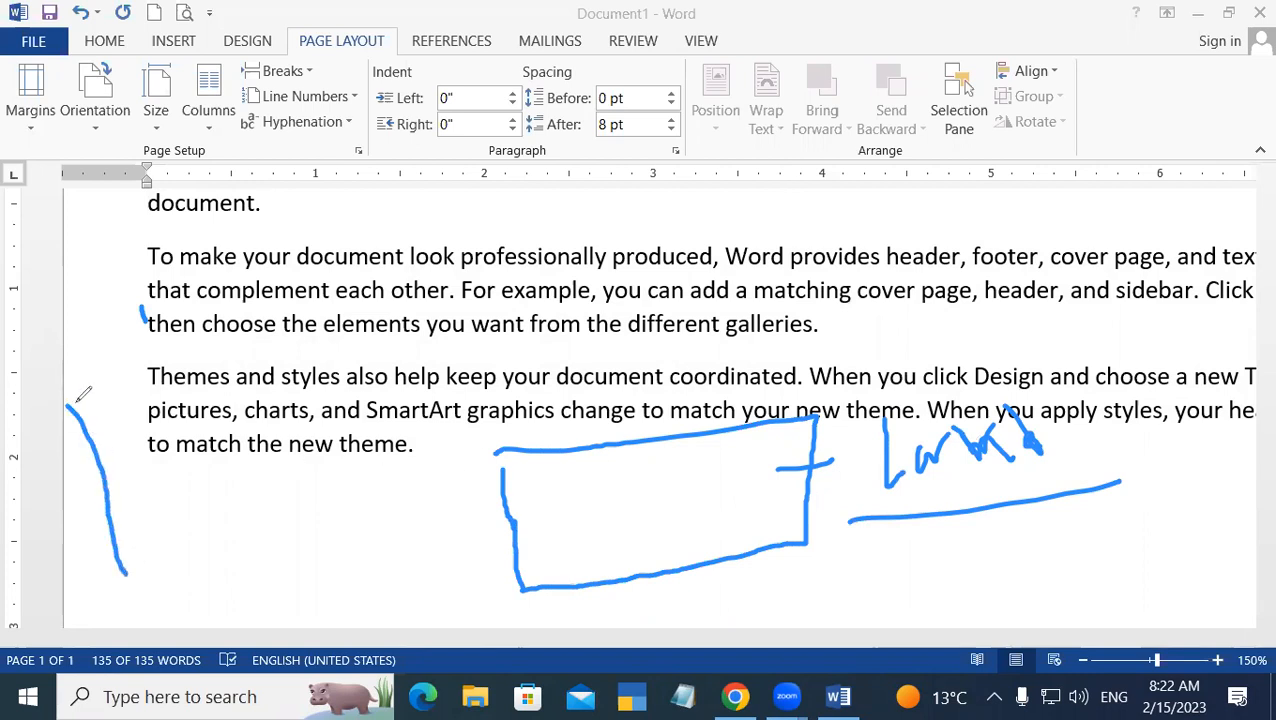
{"action": "mouse_move", "coordinate": [68, 398]}
{"action": "left_mouse_down"}
{"action": "mouse_move", "coordinate": [278, 308]}
{"action": "mouse_move", "coordinate": [345, 546]}
{"action": "left_mouse_up"}
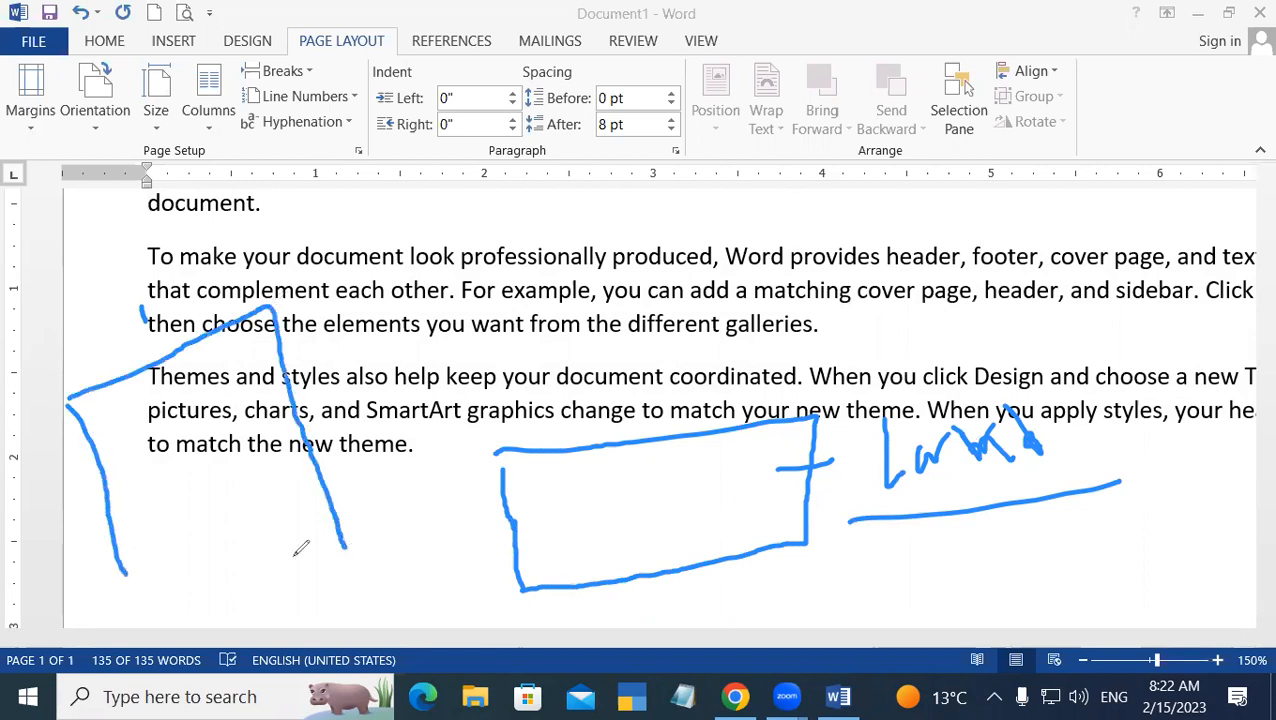
{"action": "left_click_drag", "start_coordinate": [124, 578], "coordinate": [155, 619]}
{"action": "left_click_drag", "start_coordinate": [284, 602], "coordinate": [353, 574]}
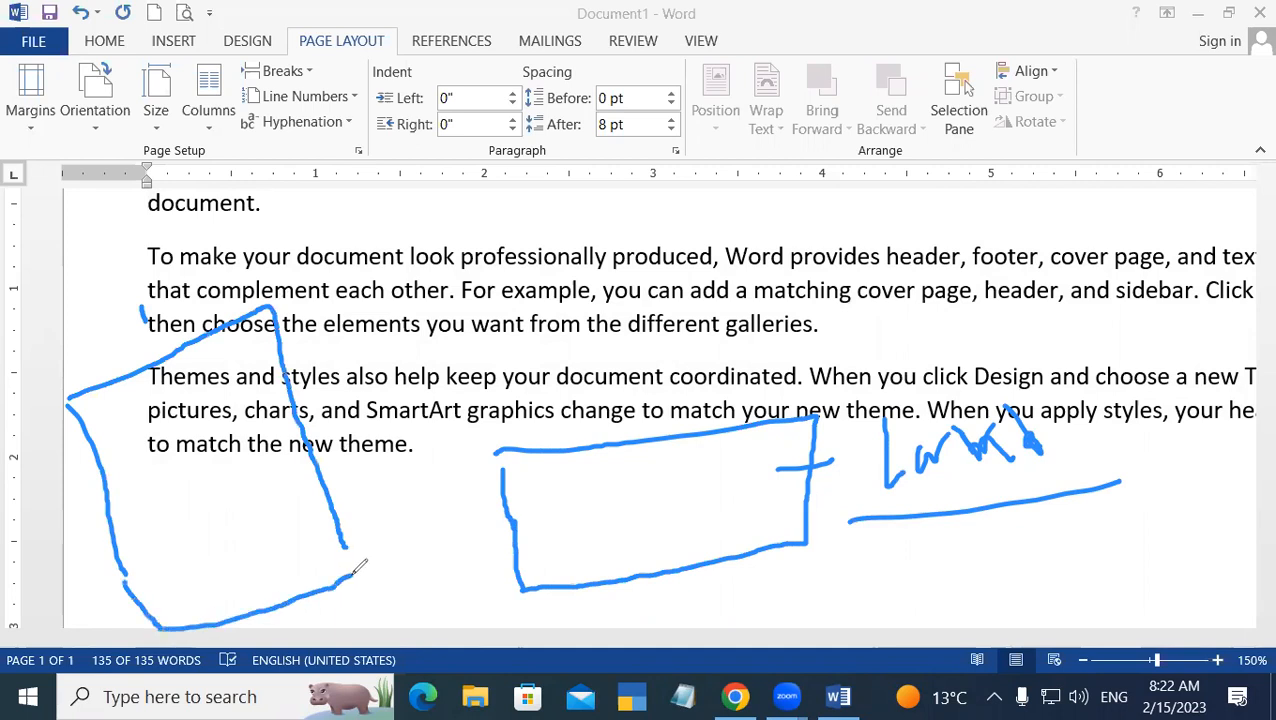
{"action": "left_click_drag", "start_coordinate": [262, 411], "coordinate": [358, 400]}
{"action": "mouse_move", "coordinate": [383, 352]}
{"action": "left_mouse_down"}
{"action": "mouse_move", "coordinate": [398, 446]}
{"action": "mouse_move", "coordinate": [420, 348]}
{"action": "mouse_move", "coordinate": [459, 332]}
{"action": "left_mouse_up"}
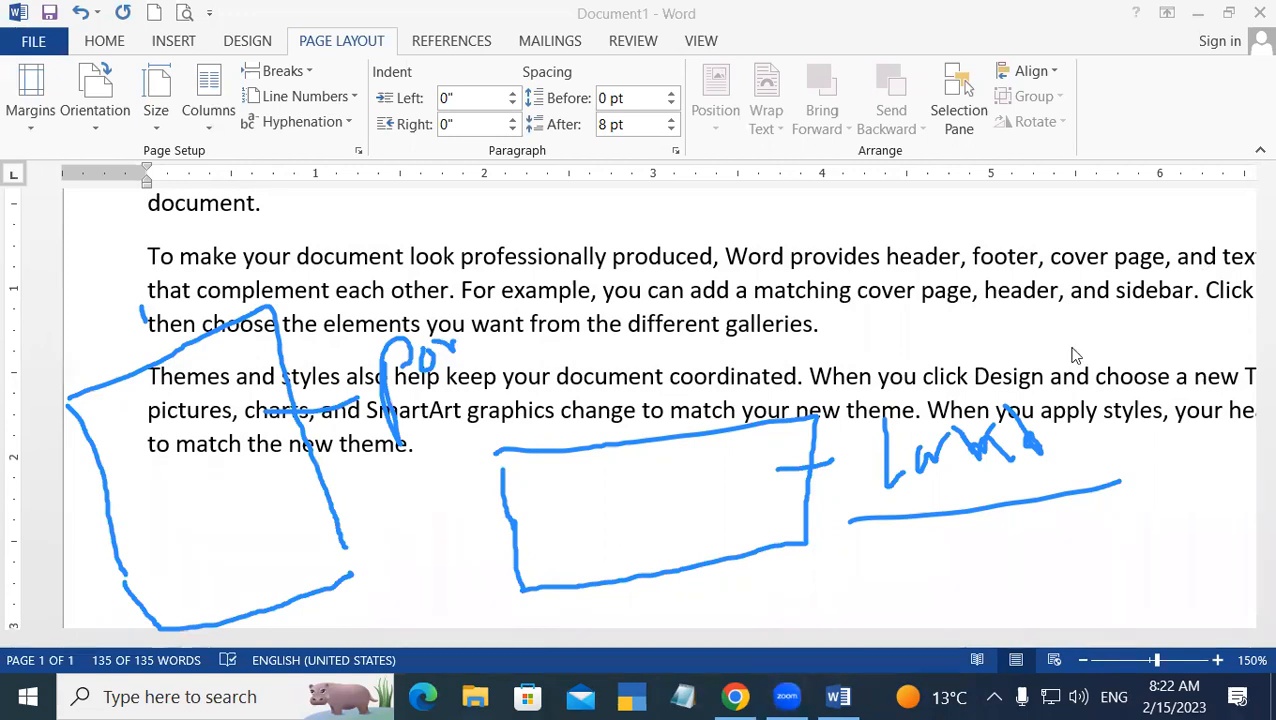
Step: Switch the page orientation to Landscape and return it to Portrait
{"action": "left_click", "coordinate": [1085, 660]}
{"action": "left_click", "coordinate": [1082, 660]}
{"action": "left_click", "coordinate": [1082, 660]}
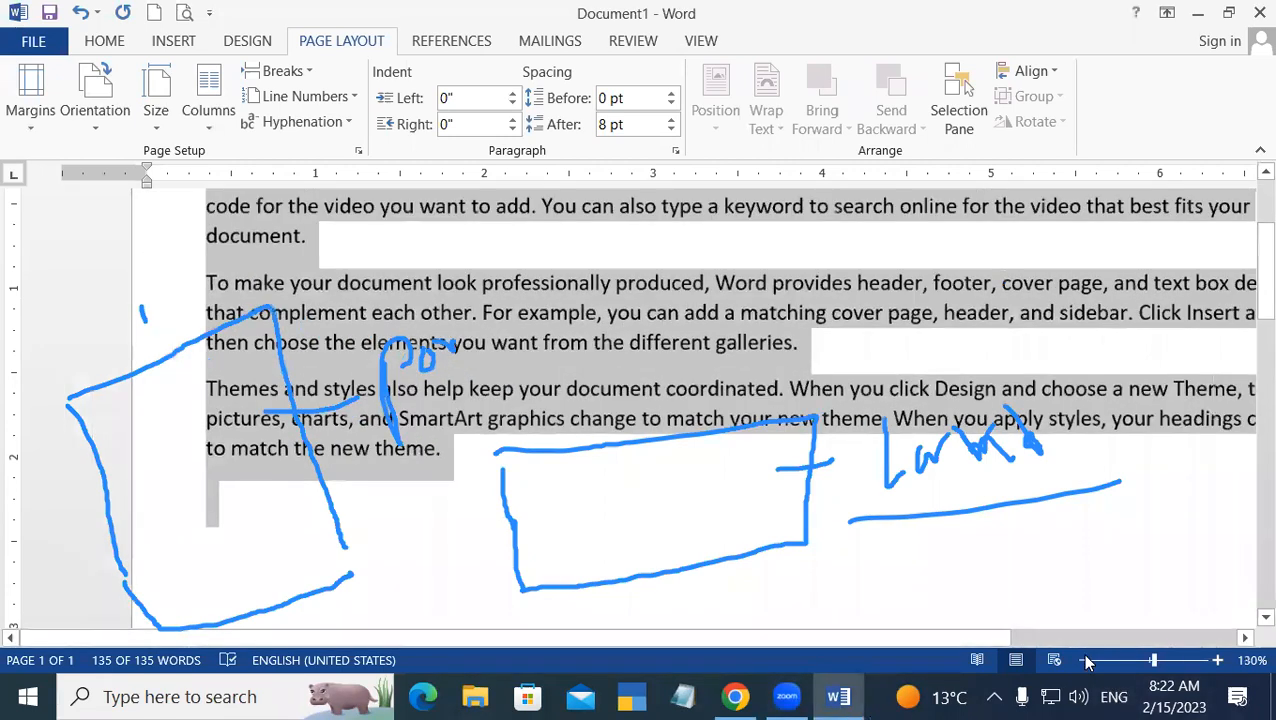
{"action": "left_click", "coordinate": [1082, 660]}
{"action": "left_click", "coordinate": [1082, 660]}
{"action": "left_click", "coordinate": [1082, 660]}
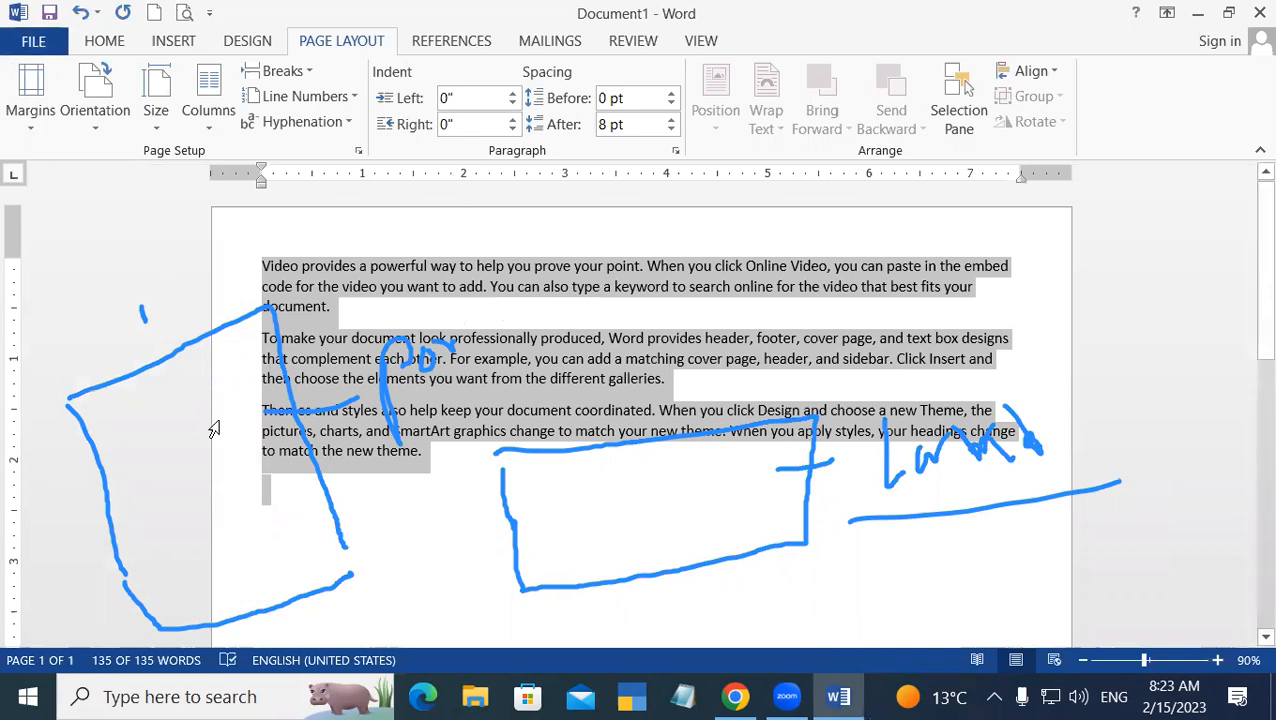
{"action": "left_click", "coordinate": [125, 130]}
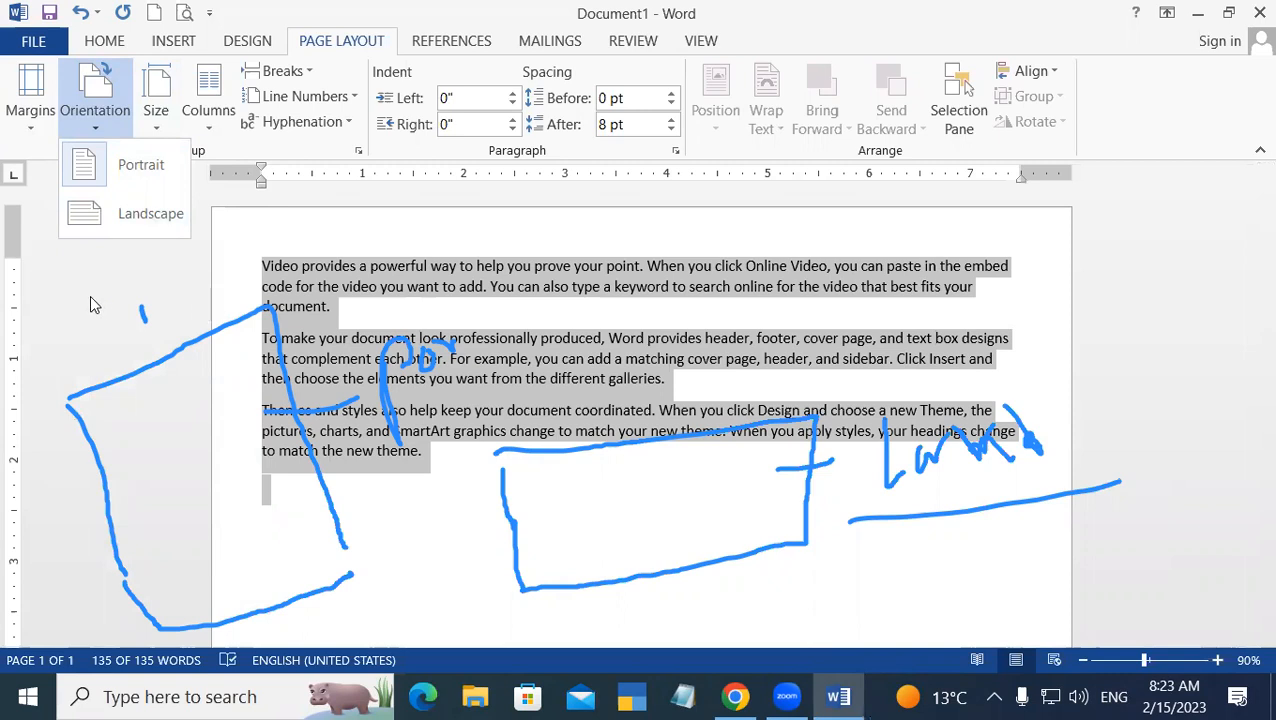
{"action": "left_click", "coordinate": [85, 216]}
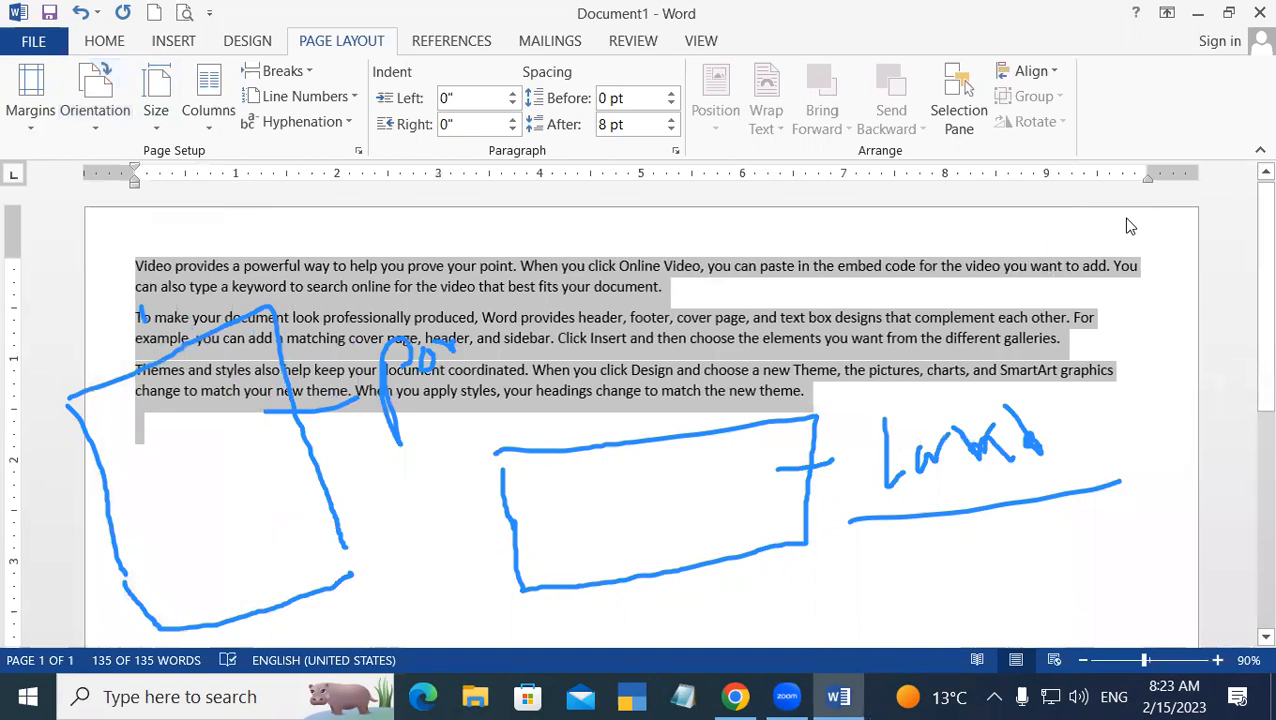
{"action": "left_click", "coordinate": [97, 118]}
{"action": "left_click", "coordinate": [135, 164]}
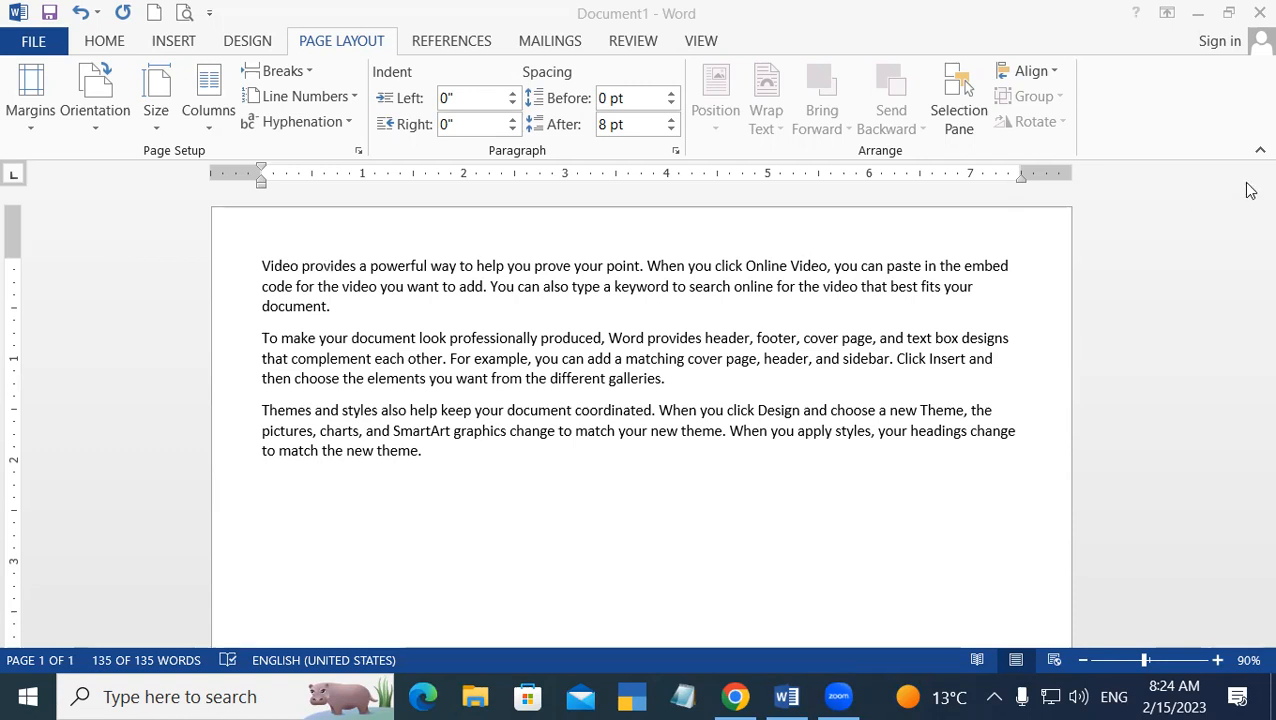
Step: Select the whole document, change its orientation to Landscape and back to Portrait, and clear the selection
{"action": "key", "text": "ctrl+a"}
{"action": "left_click", "coordinate": [95, 110]}
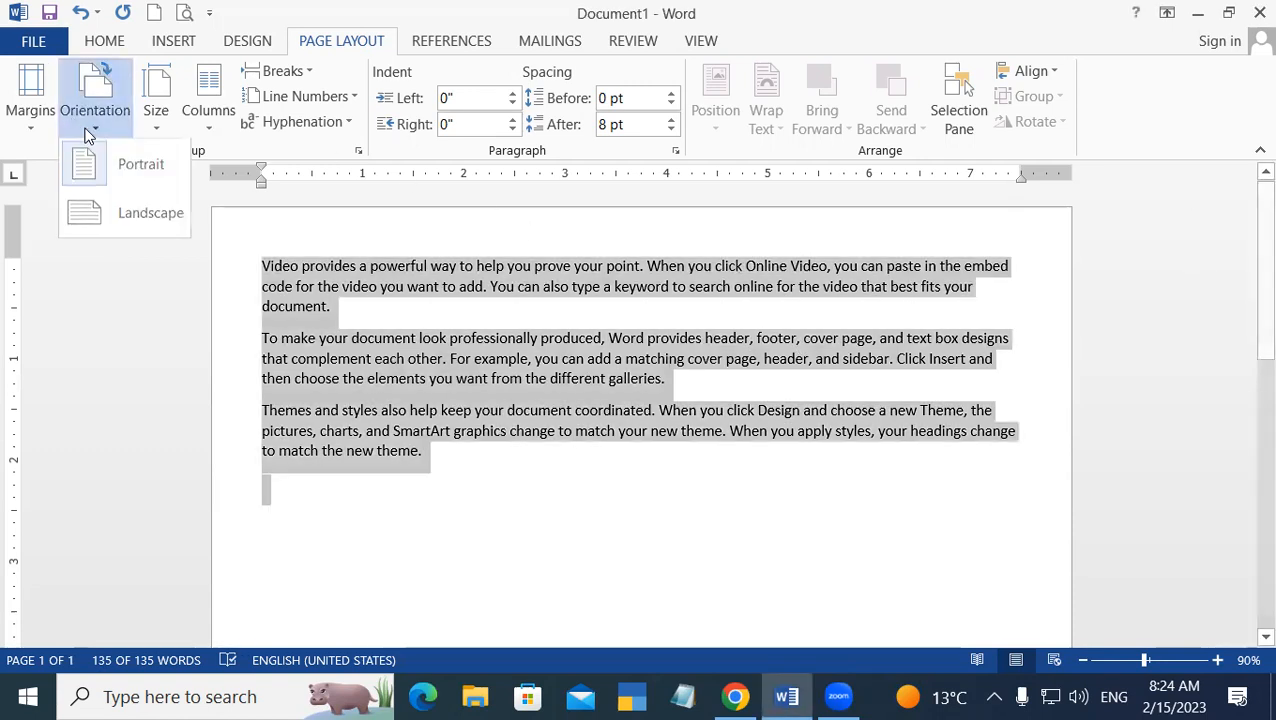
{"action": "left_click", "coordinate": [124, 209]}
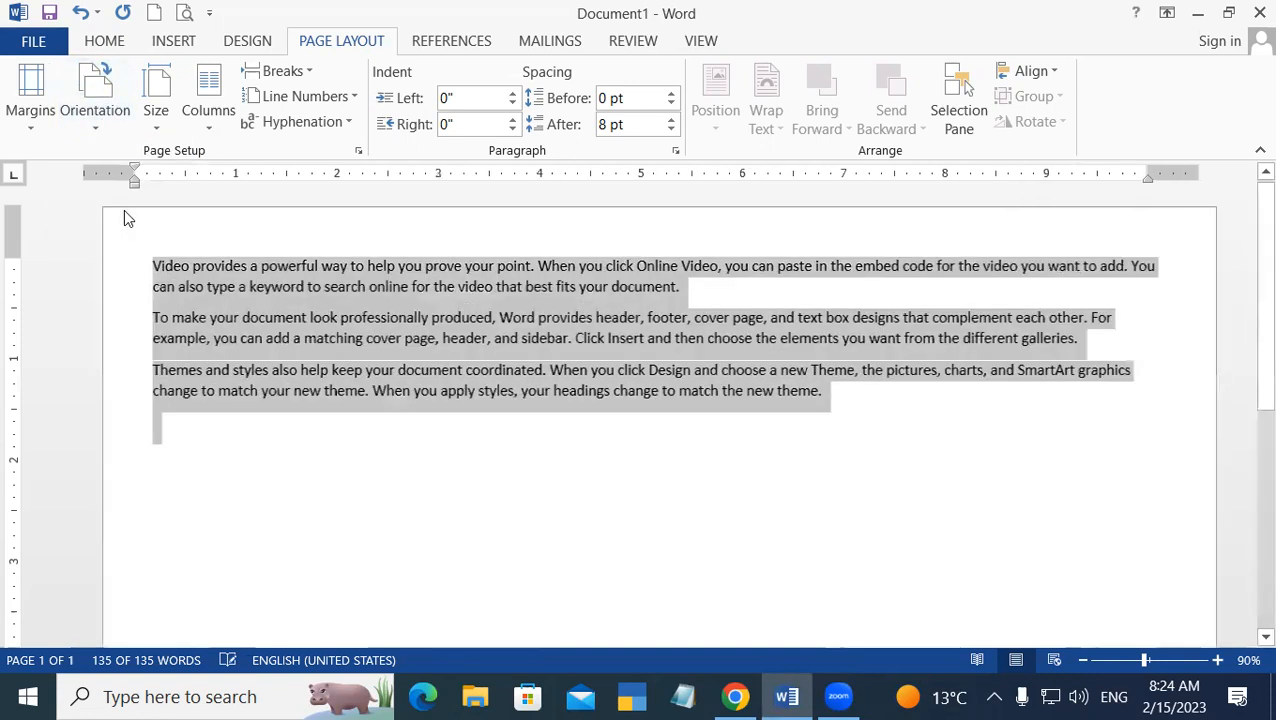
{"action": "left_click", "coordinate": [109, 133]}
{"action": "left_click", "coordinate": [123, 150]}
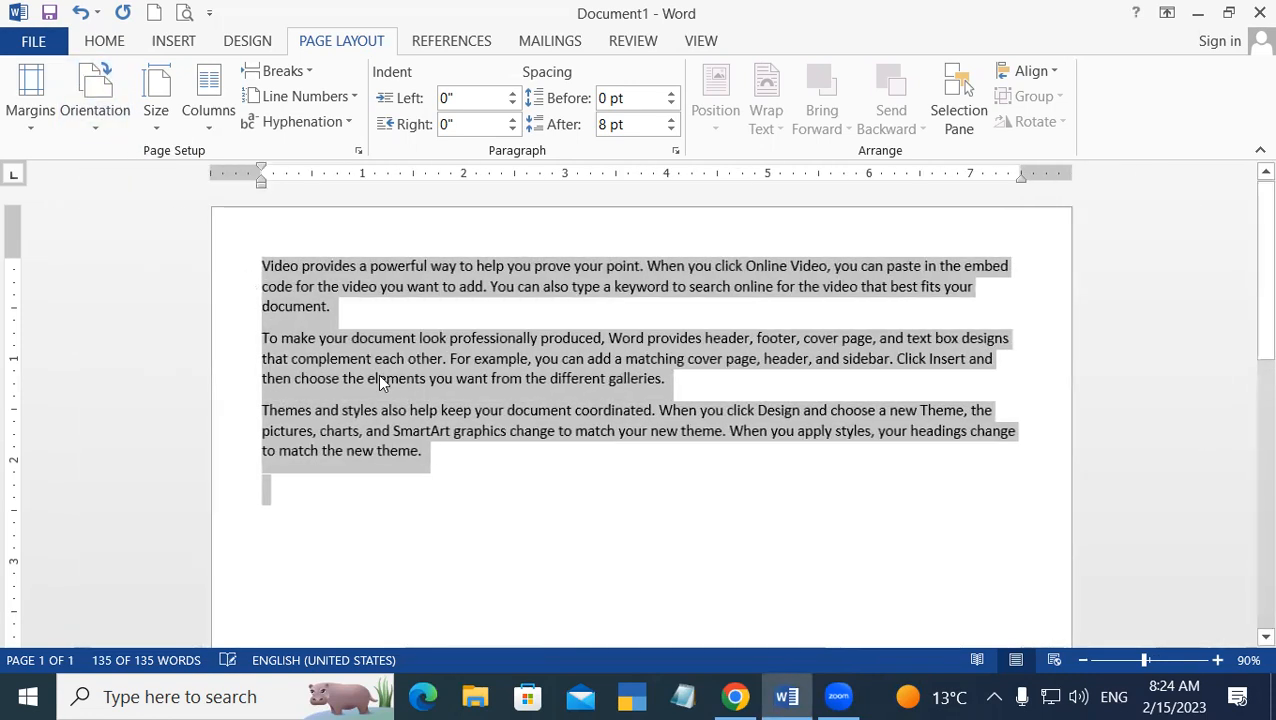
{"action": "left_click", "coordinate": [493, 459]}
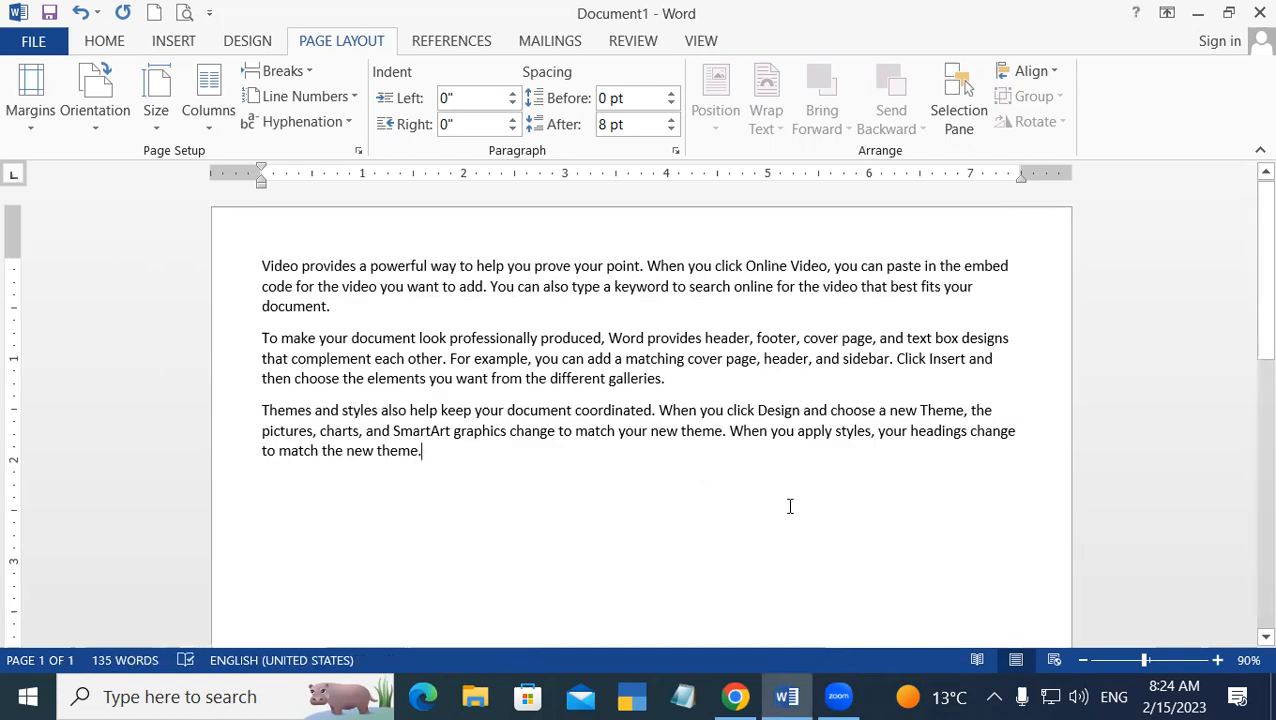
Step: With no text selected, set the page orientation to Landscape and restore Portrait
{"action": "left_click", "coordinate": [166, 113]}
{"action": "left_click", "coordinate": [85, 113]}
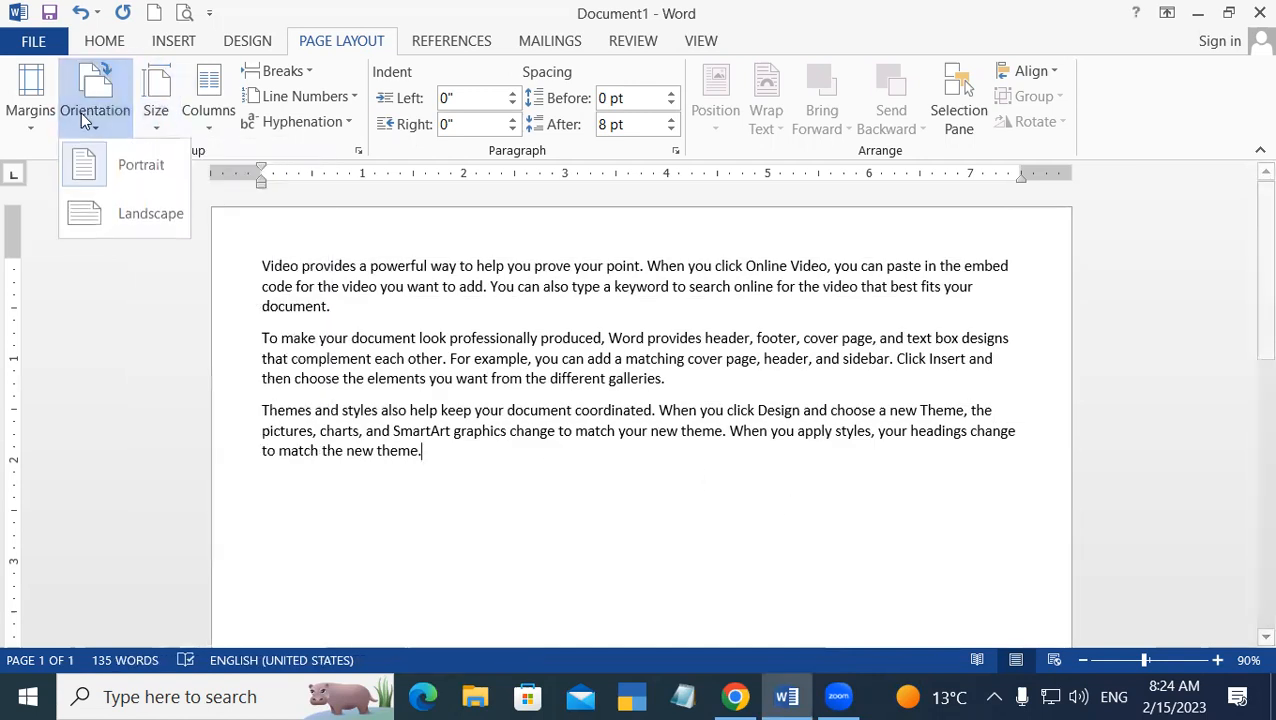
{"action": "left_click", "coordinate": [129, 211]}
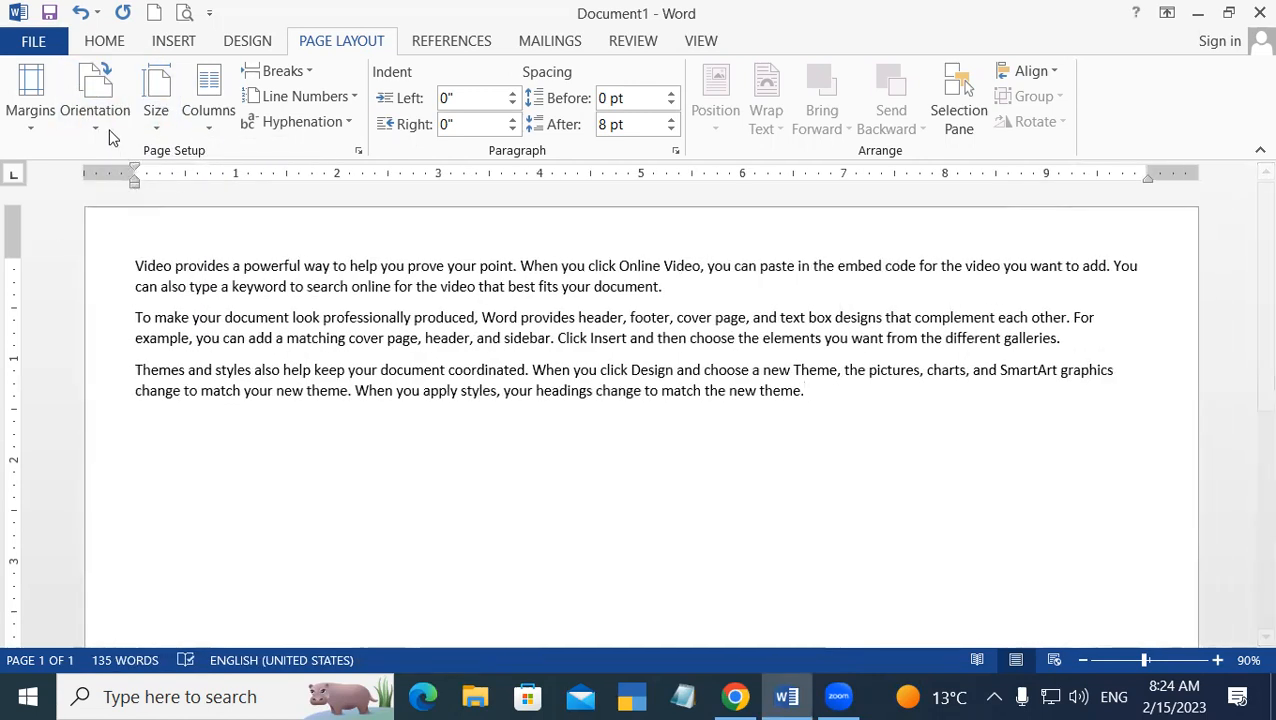
{"action": "left_click", "coordinate": [110, 130]}
{"action": "left_click", "coordinate": [133, 176]}
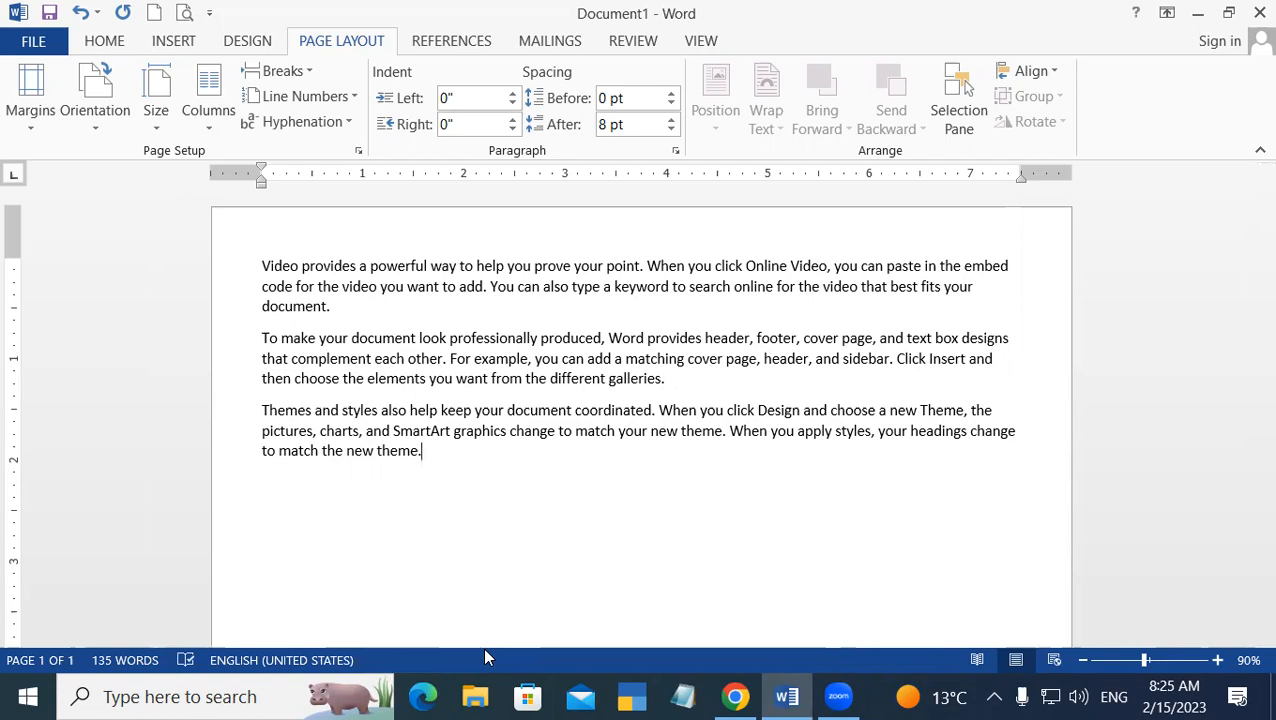
Step: Change the paper size to A4 and set it back to Letter
{"action": "left_click", "coordinate": [155, 113]}
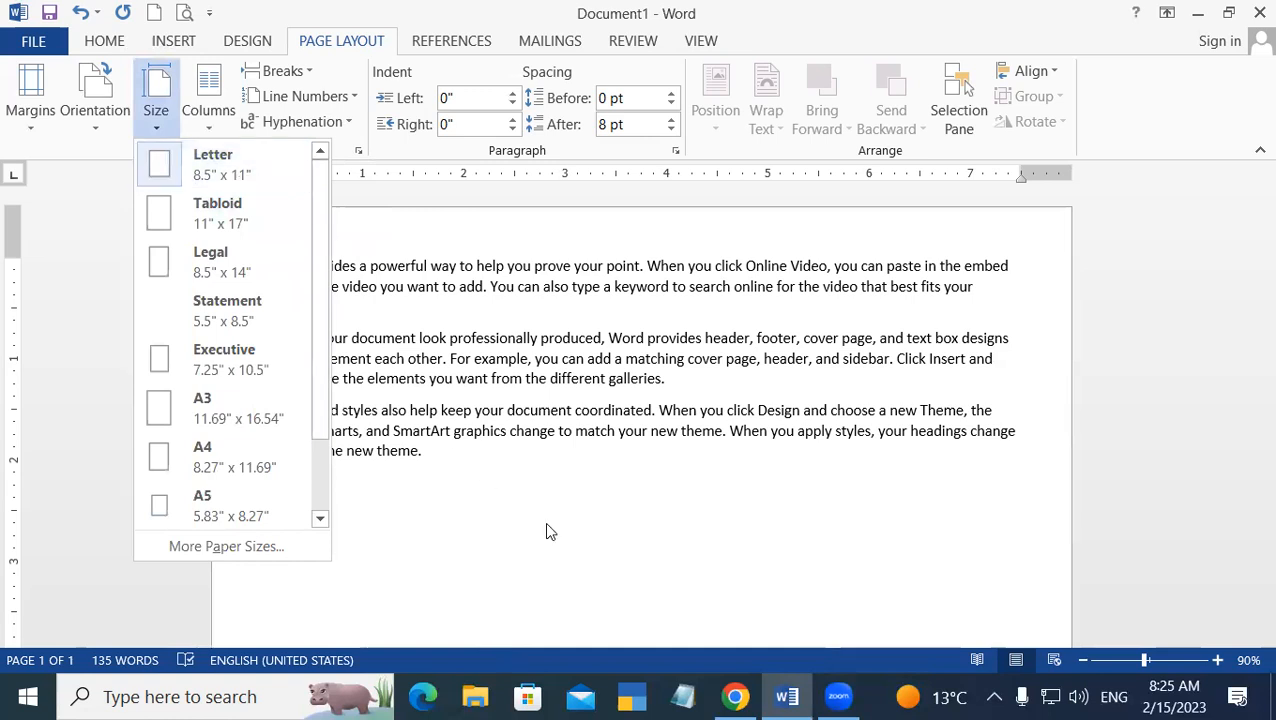
{"action": "left_click", "coordinate": [221, 459]}
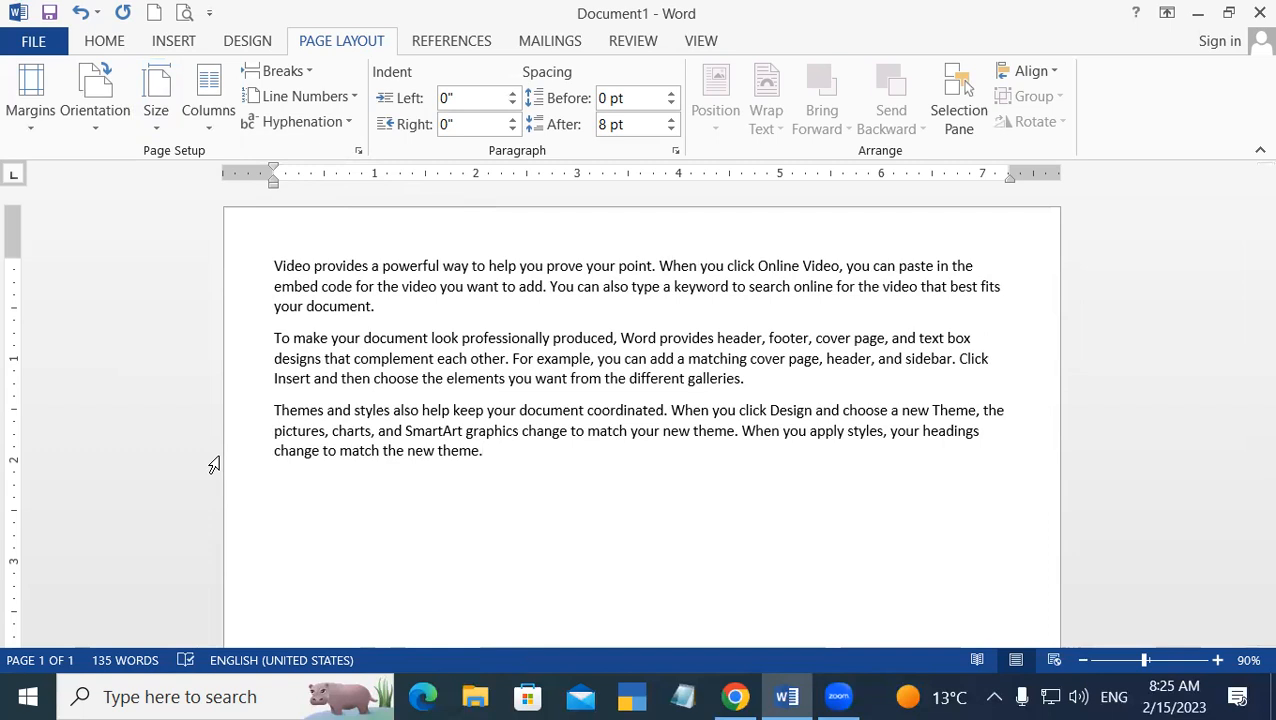
{"action": "left_click", "coordinate": [155, 105]}
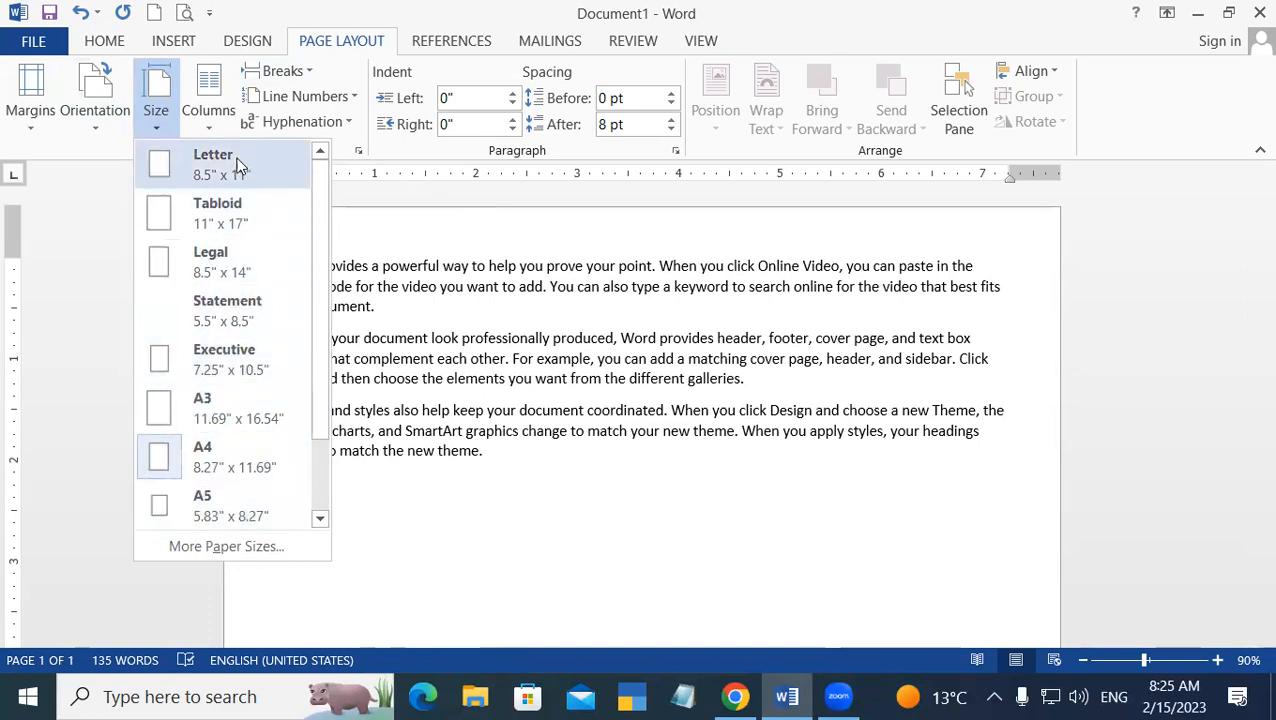
{"action": "left_click", "coordinate": [253, 458]}
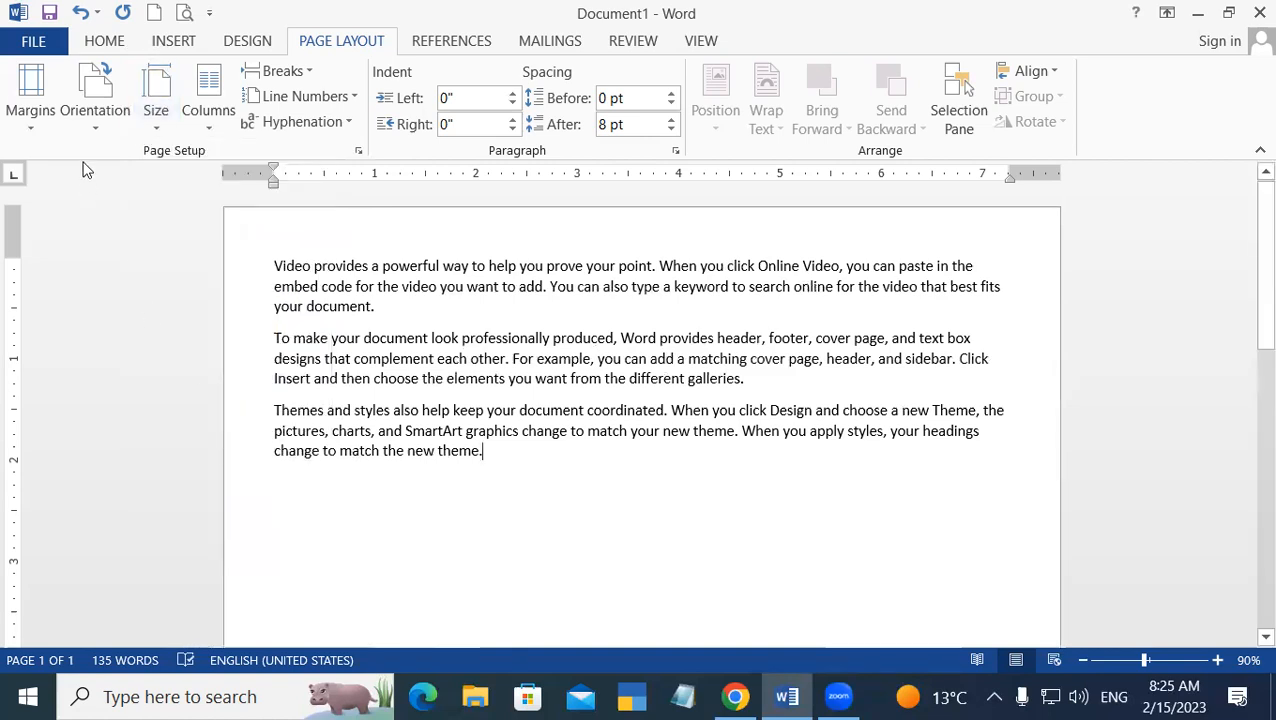
{"action": "left_click", "coordinate": [156, 105]}
{"action": "left_click", "coordinate": [166, 158]}
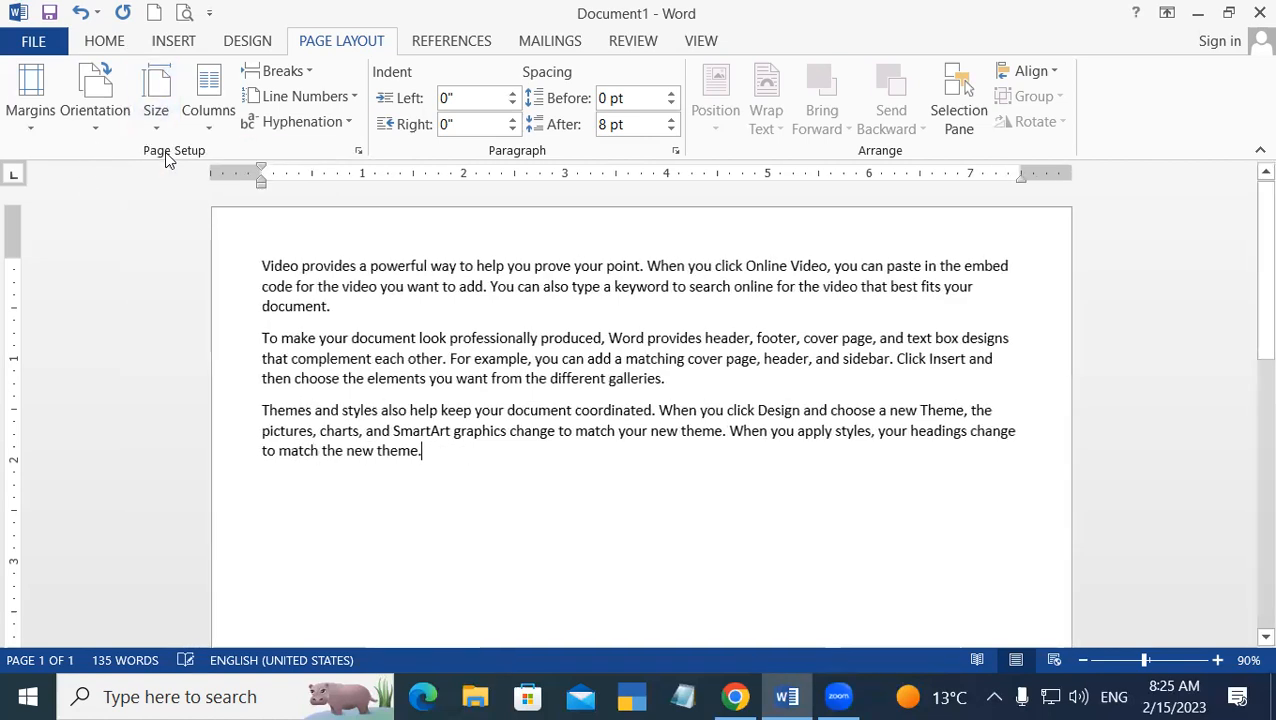
Step: Add five paragraphs of sample text after the last paragraph with =rand(5)
{"action": "key", "text": "Return"}
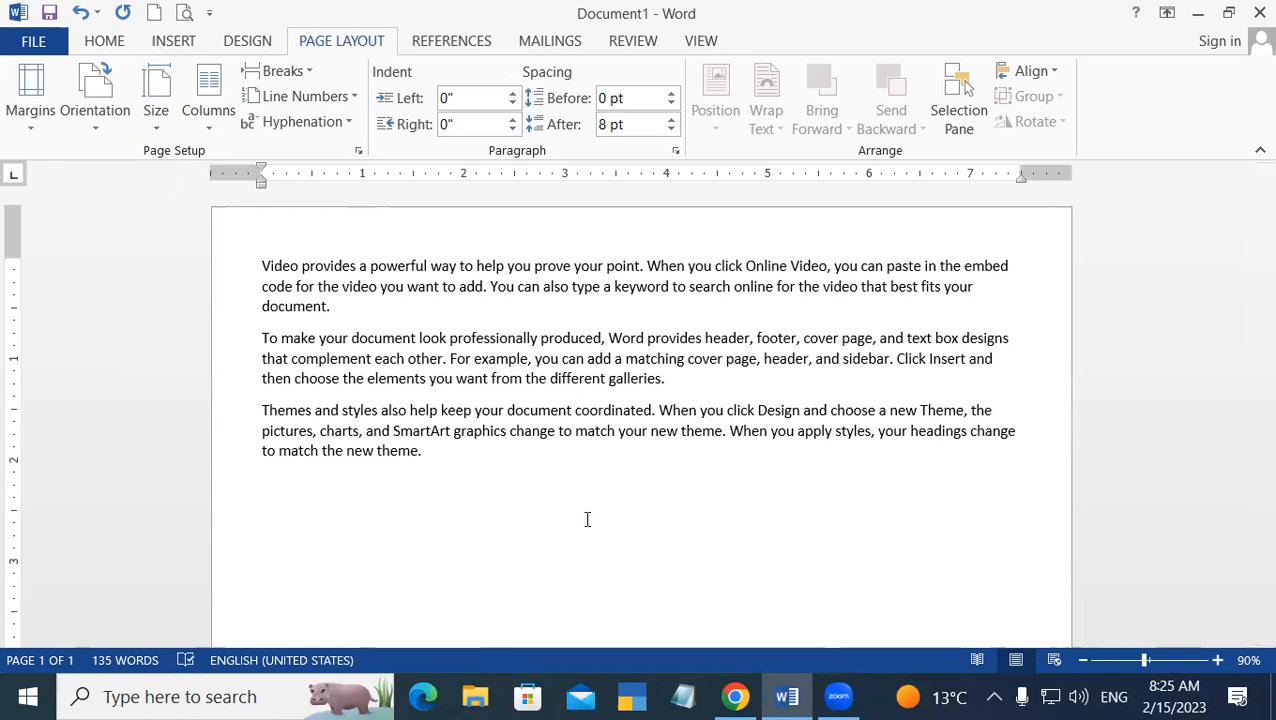
{"action": "type", "text": "=rand(5)"}
{"action": "key", "text": "Return"}
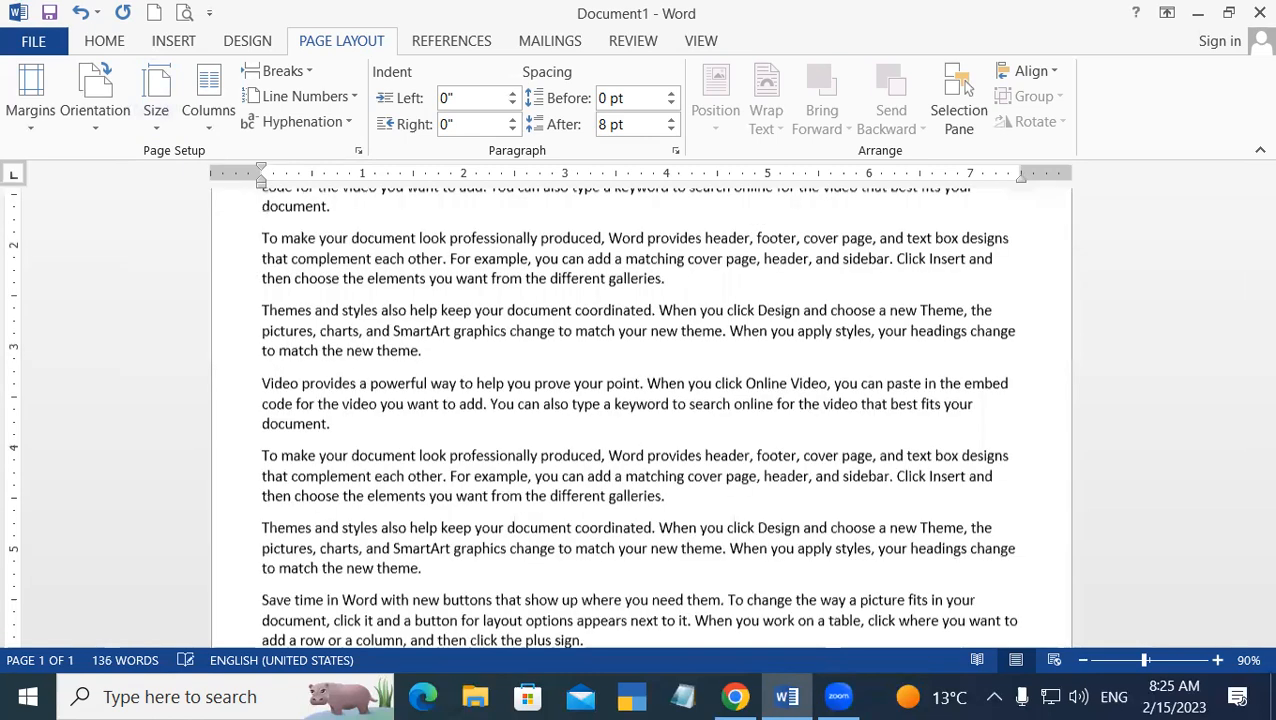
{"action": "left_click_drag", "start_coordinate": [1248, 322], "coordinate": [1250, 102]}
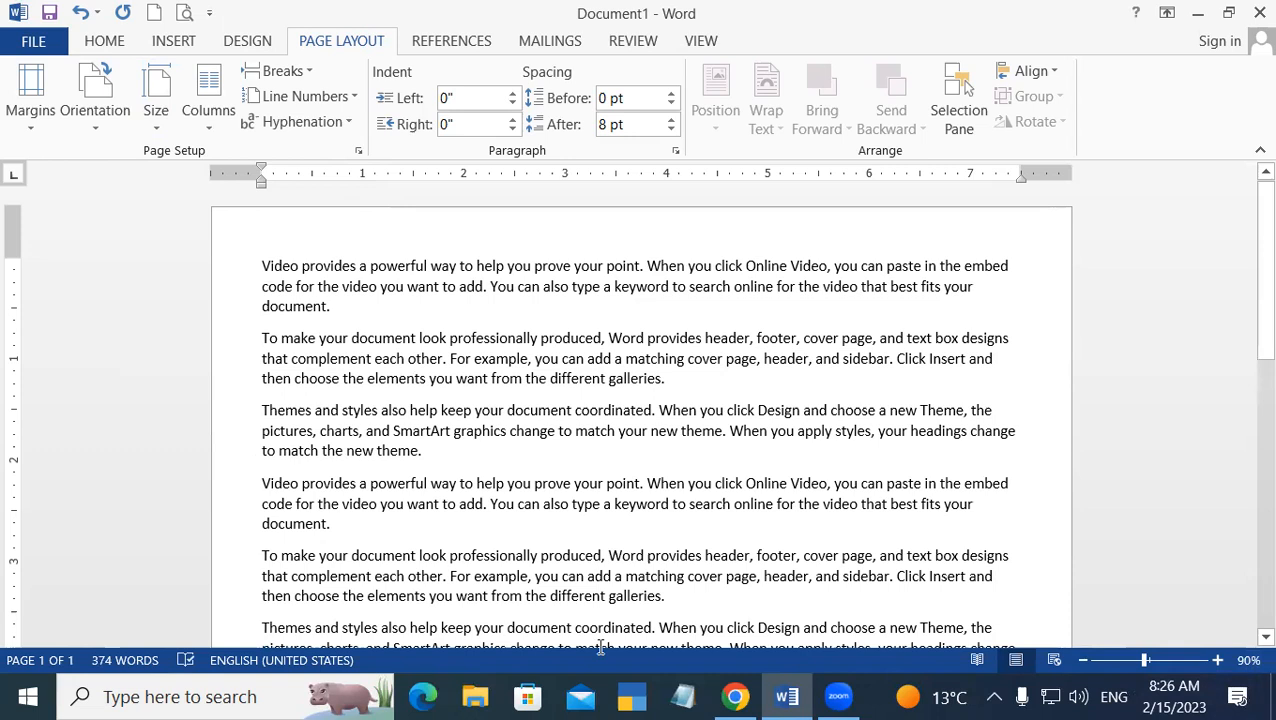
Step: Draw a small rectangle over the first two paragraphs with the annotation pen
{"action": "left_click", "coordinate": [1202, 38]}
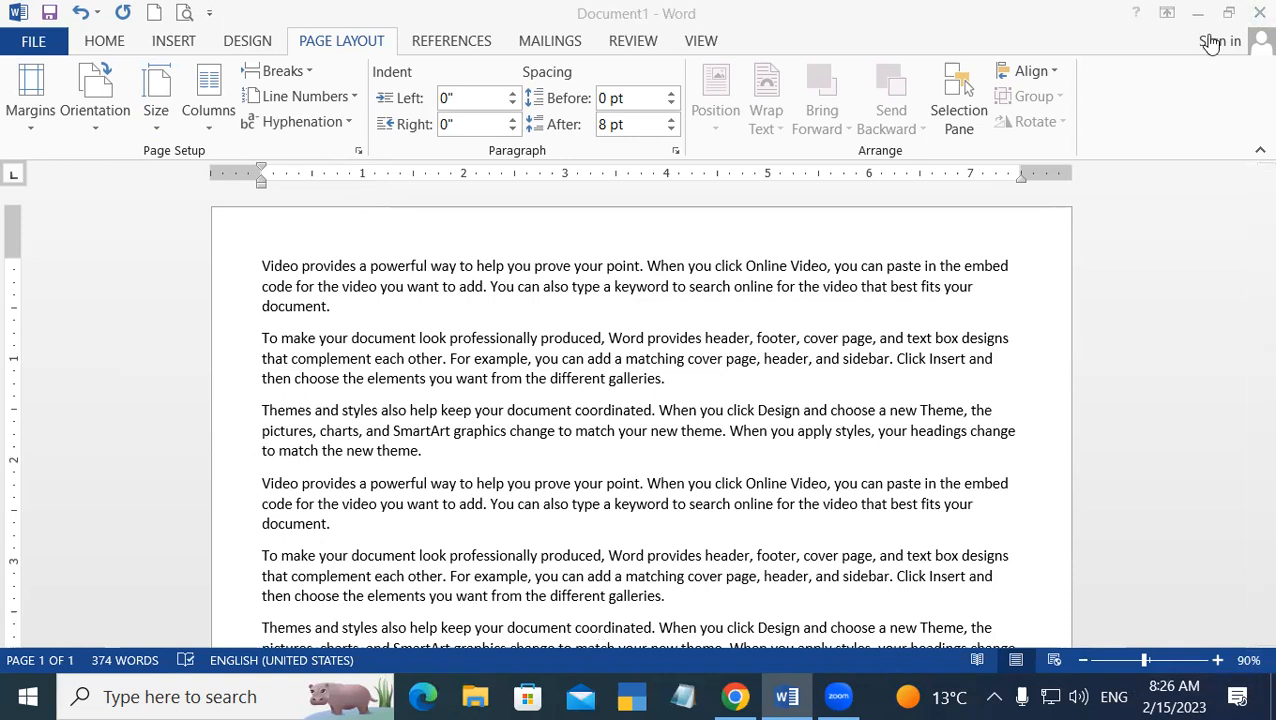
{"action": "mouse_move", "coordinate": [797, 290]}
{"action": "left_mouse_down"}
{"action": "mouse_move", "coordinate": [796, 362]}
{"action": "mouse_move", "coordinate": [905, 252]}
{"action": "mouse_move", "coordinate": [910, 333]}
{"action": "left_mouse_up"}
{"action": "left_click_drag", "start_coordinate": [816, 347], "coordinate": [782, 358]}
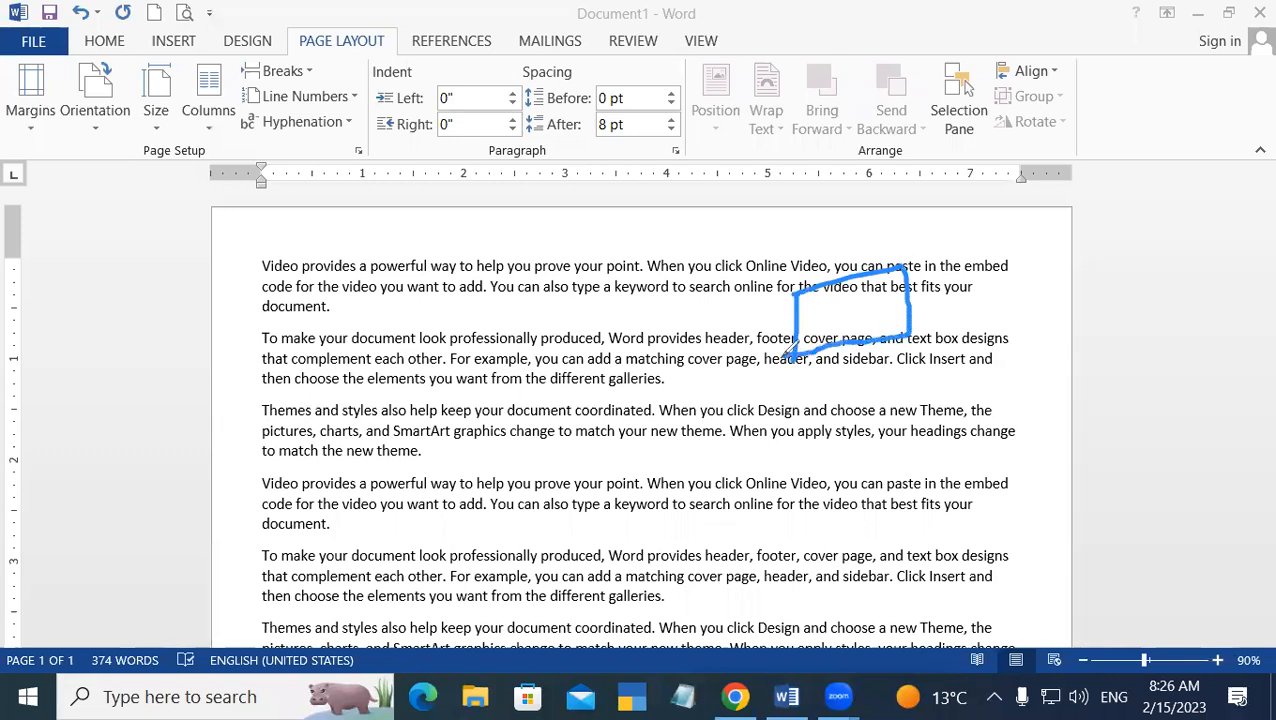
Step: Draw a large frame over the left part of the text with the annotation pen and fill it with zigzag lines
{"action": "left_click_drag", "start_coordinate": [280, 258], "coordinate": [258, 668]}
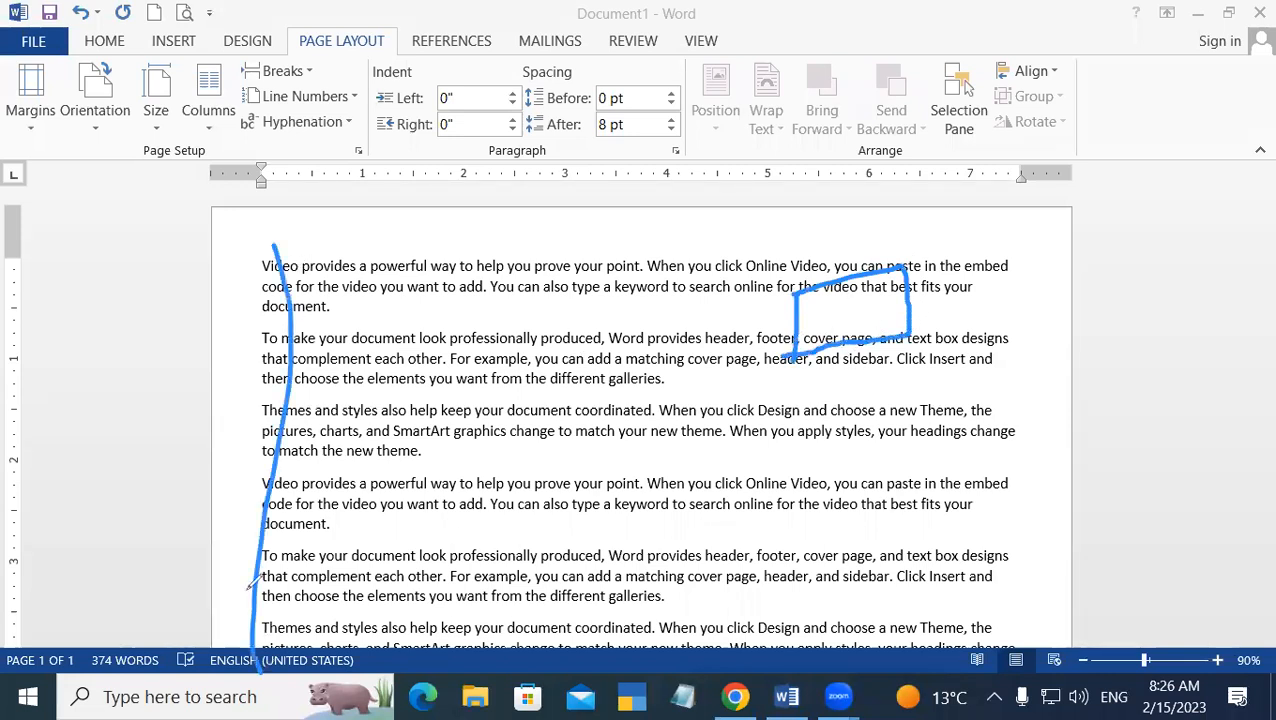
{"action": "mouse_move", "coordinate": [268, 236]}
{"action": "left_mouse_down"}
{"action": "mouse_move", "coordinate": [590, 212]}
{"action": "mouse_move", "coordinate": [716, 588]}
{"action": "mouse_move", "coordinate": [258, 652]}
{"action": "left_mouse_up"}
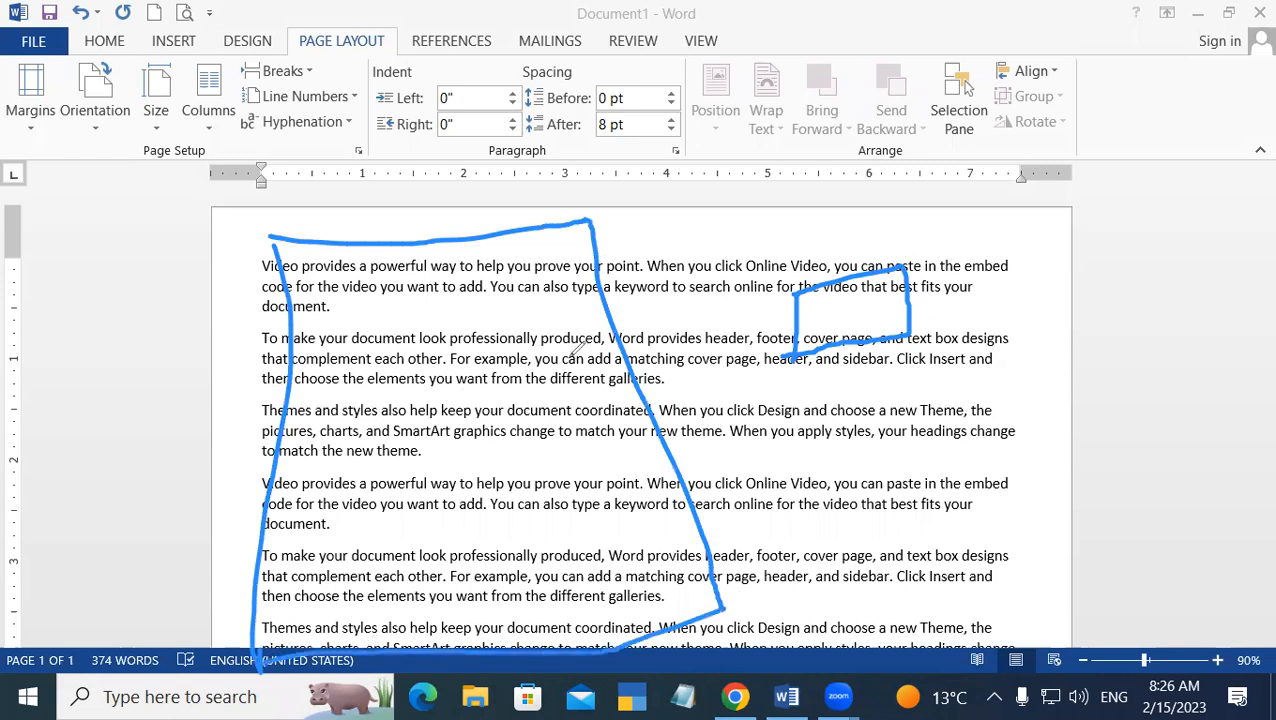
{"action": "mouse_move", "coordinate": [466, 332]}
{"action": "left_mouse_down"}
{"action": "mouse_move", "coordinate": [570, 320]}
{"action": "mouse_move", "coordinate": [422, 476]}
{"action": "mouse_move", "coordinate": [396, 552]}
{"action": "mouse_move", "coordinate": [595, 321]}
{"action": "mouse_move", "coordinate": [325, 288]}
{"action": "mouse_move", "coordinate": [490, 447]}
{"action": "mouse_move", "coordinate": [458, 466]}
{"action": "left_mouse_up"}
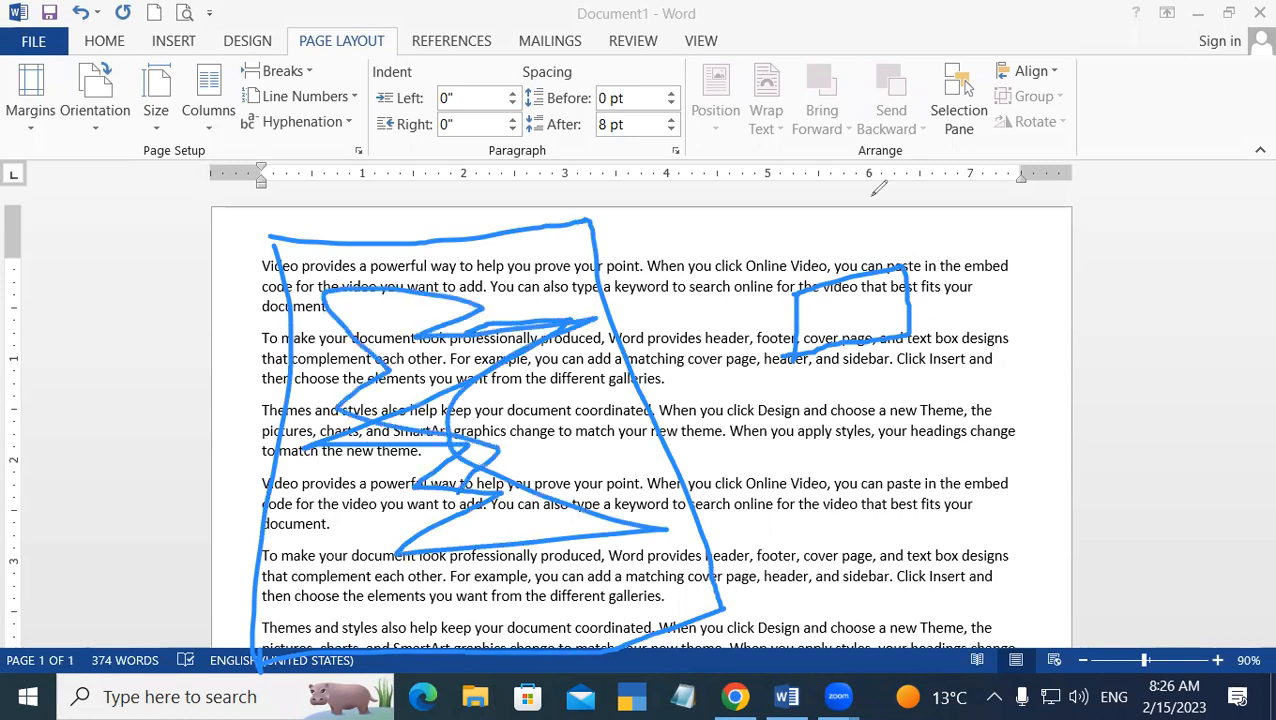
Step: Erase all pen annotations from the page and leave annotation mode
{"action": "left_click", "coordinate": [1010, 205]}
{"action": "mouse_move", "coordinate": [557, 274]}
{"action": "left_mouse_down"}
{"action": "mouse_move", "coordinate": [766, 374]}
{"action": "mouse_move", "coordinate": [612, 398]}
{"action": "mouse_move", "coordinate": [716, 310]}
{"action": "left_mouse_up"}
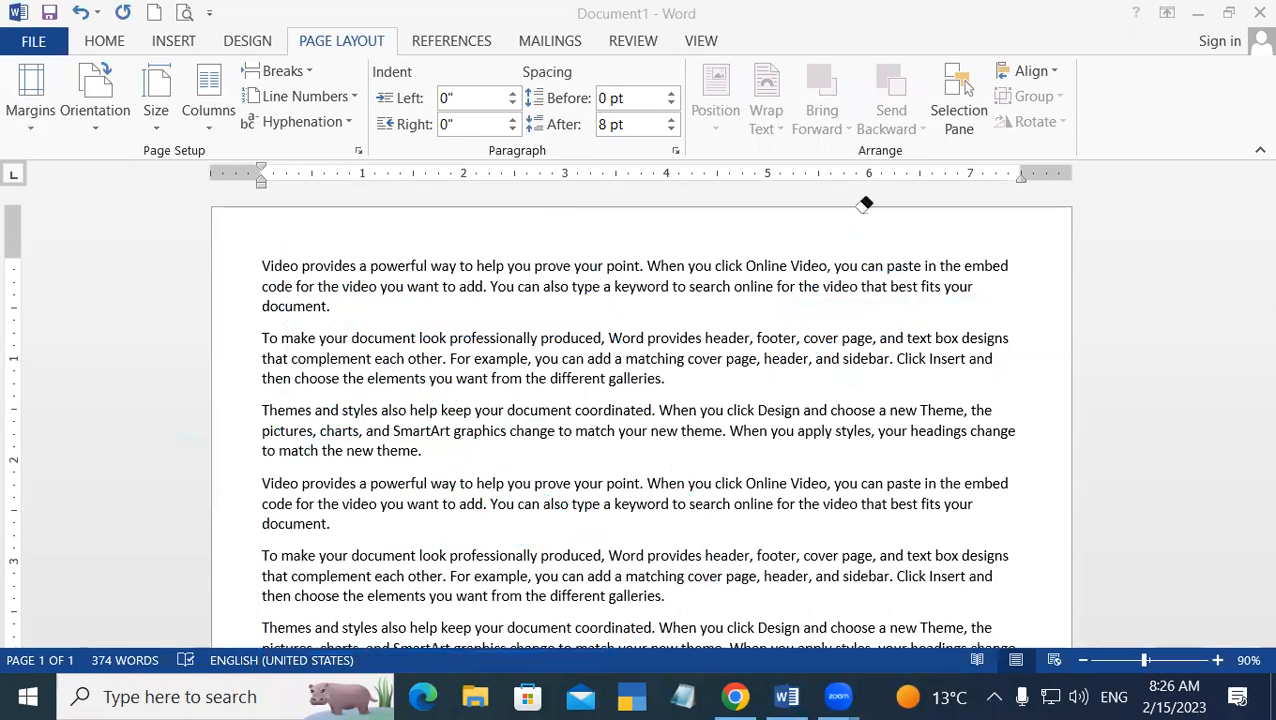
{"action": "left_click", "coordinate": [864, 207]}
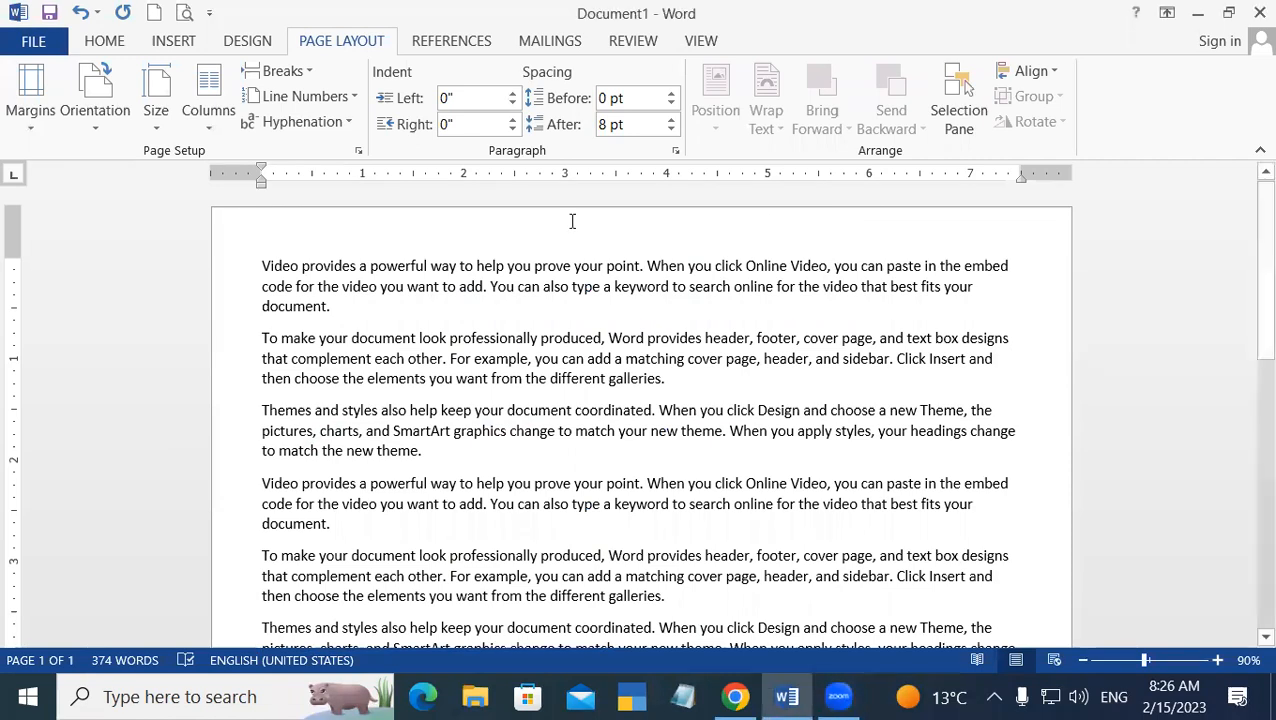
Step: Lay out the document in two columns and undo the change
{"action": "left_click", "coordinate": [219, 115]}
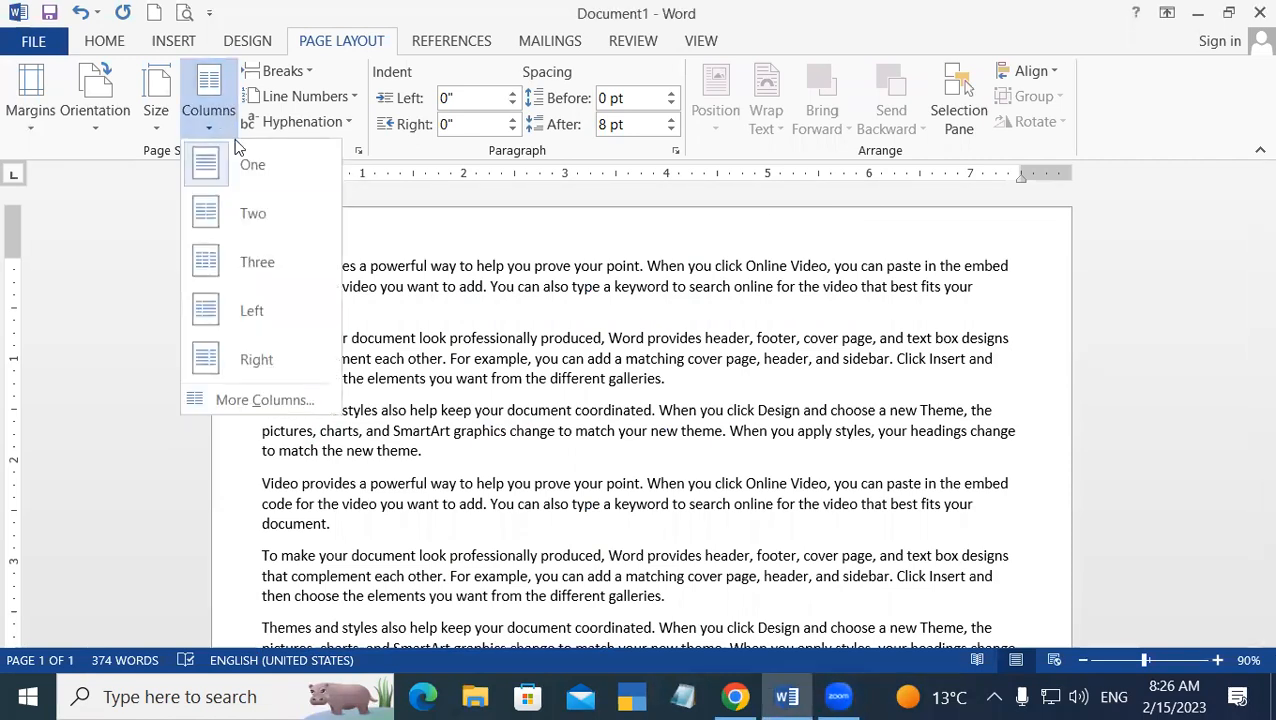
{"action": "left_click", "coordinate": [254, 205]}
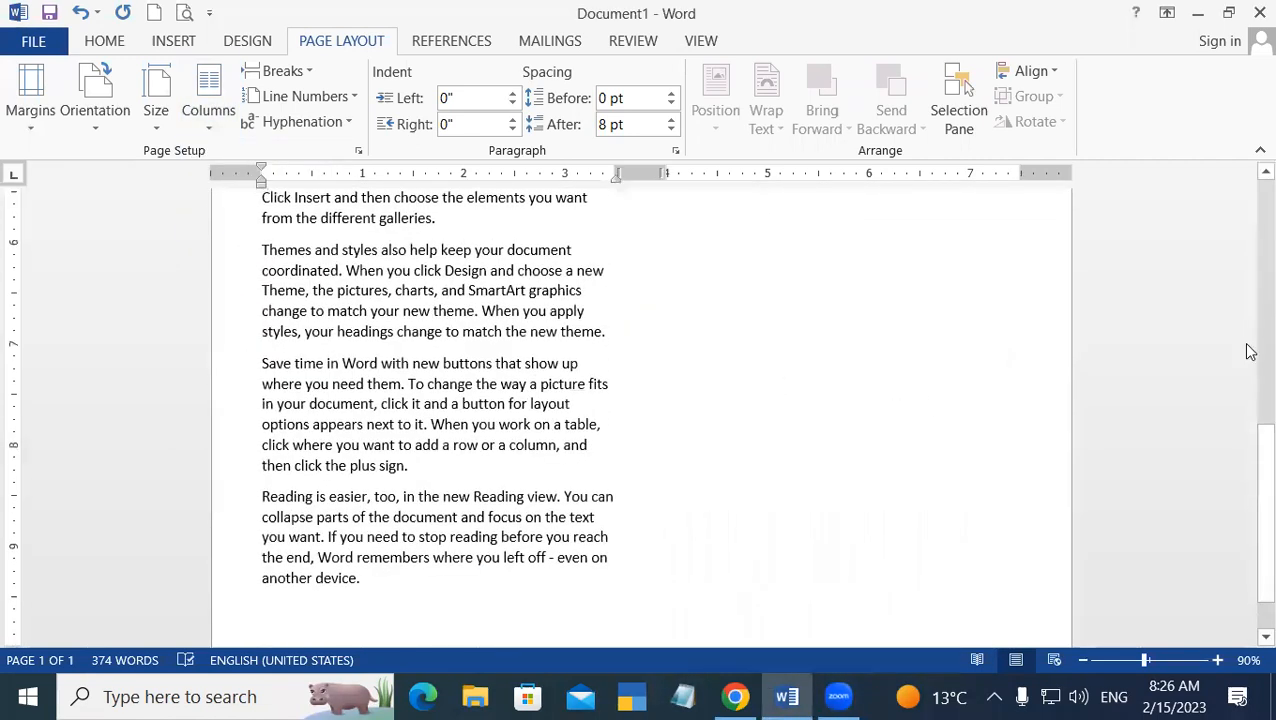
{"action": "left_click_drag", "start_coordinate": [1250, 460], "coordinate": [1256, 159]}
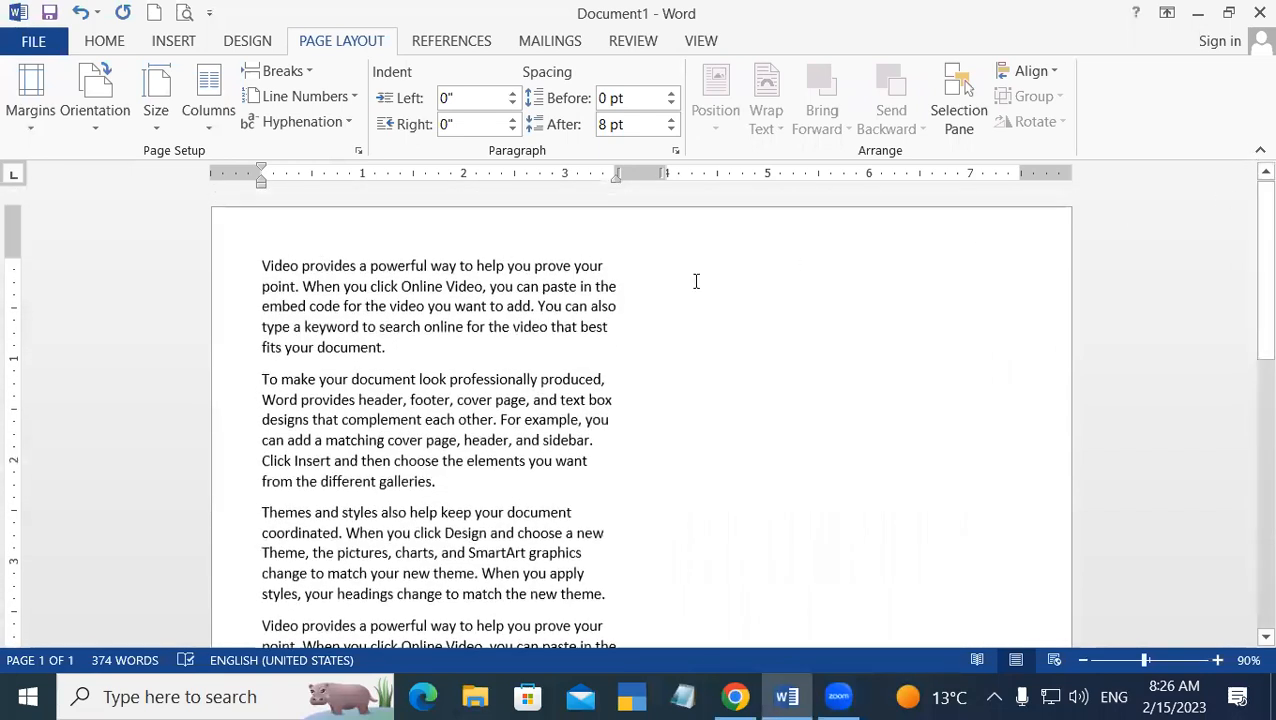
{"action": "key", "text": "ctrl+z"}
Step: Add 34 more paragraphs of sample text at the end of the document with =rand(34)
{"action": "scroll", "coordinate": [494, 495], "scroll_direction": "down", "scroll_amount": 4}
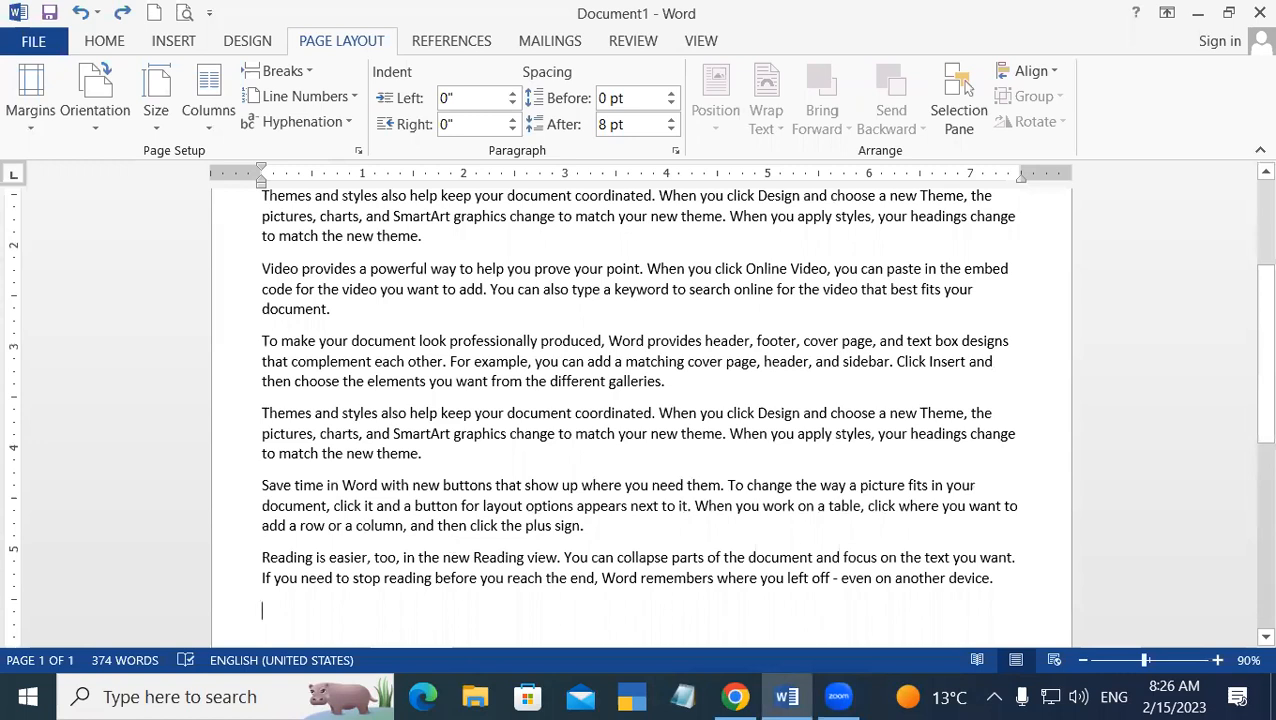
{"action": "type", "text": "=rand"}
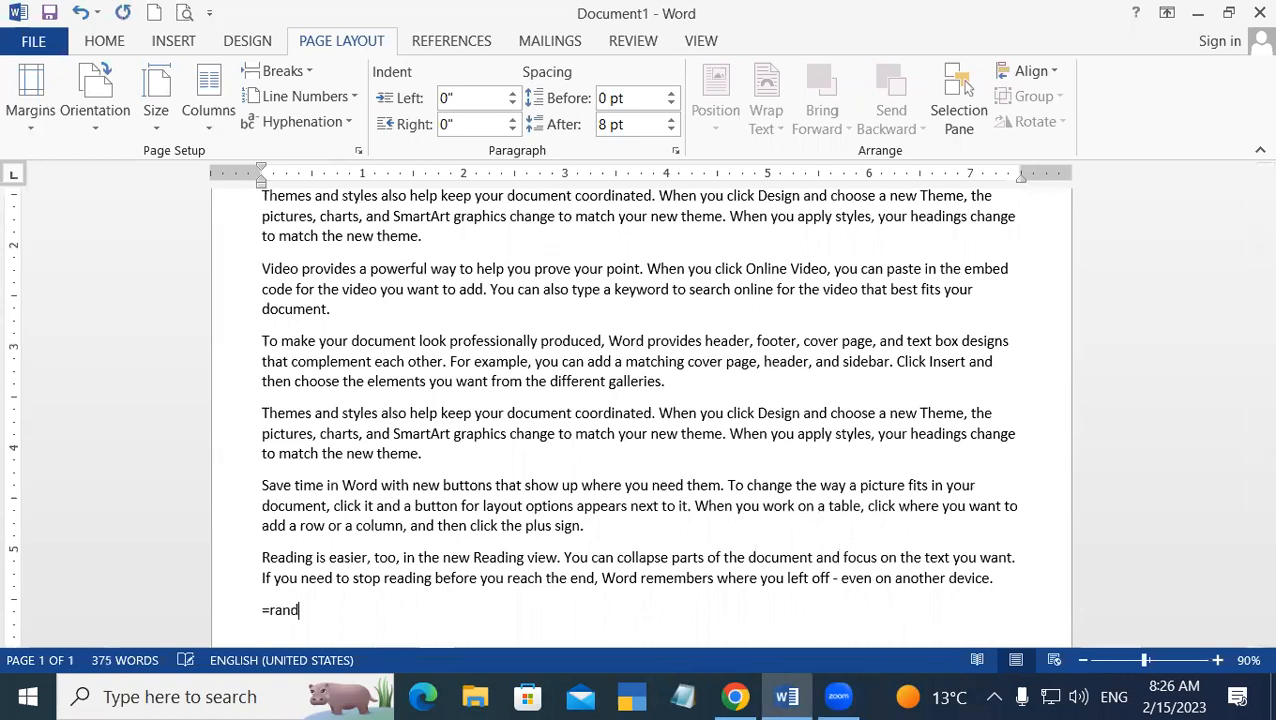
{"action": "type", "text": "(34)"}
{"action": "key", "text": "Return"}
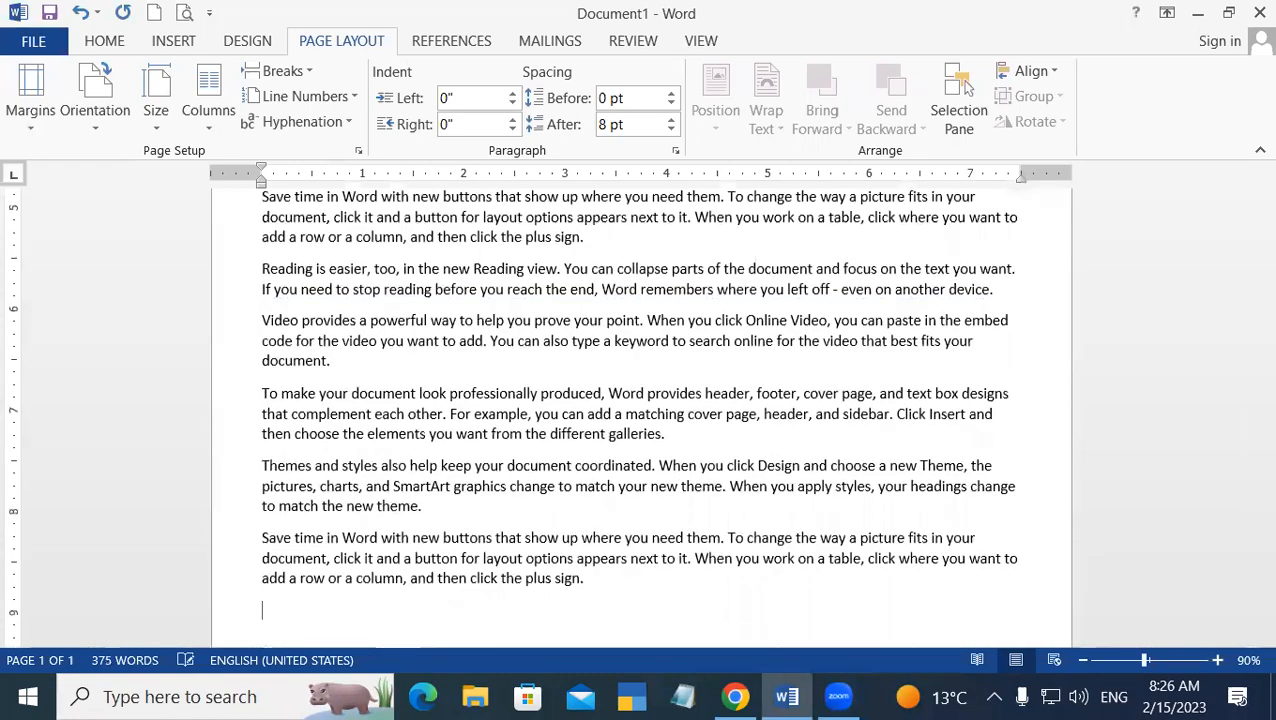
Step: Arrange the lengthened document in two columns and return it to one column
{"action": "left_click_drag", "start_coordinate": [1266, 588], "coordinate": [1248, 185]}
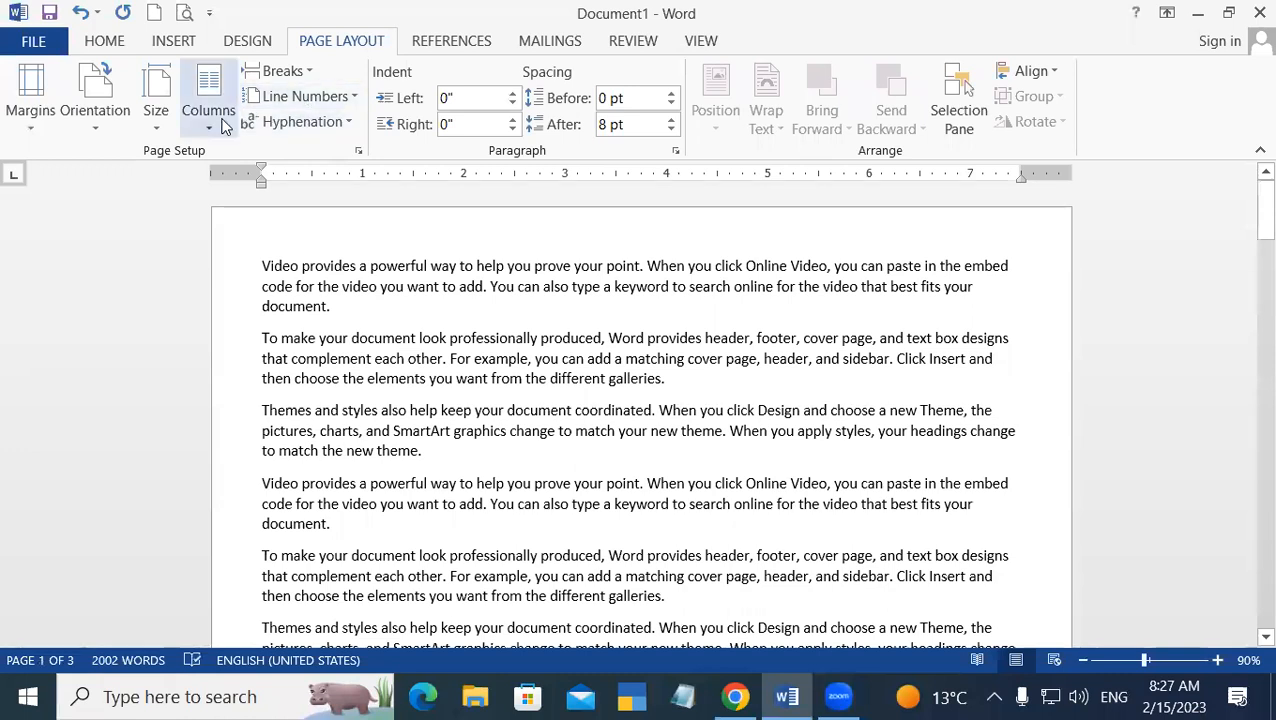
{"action": "left_click", "coordinate": [212, 120]}
{"action": "left_click", "coordinate": [250, 213]}
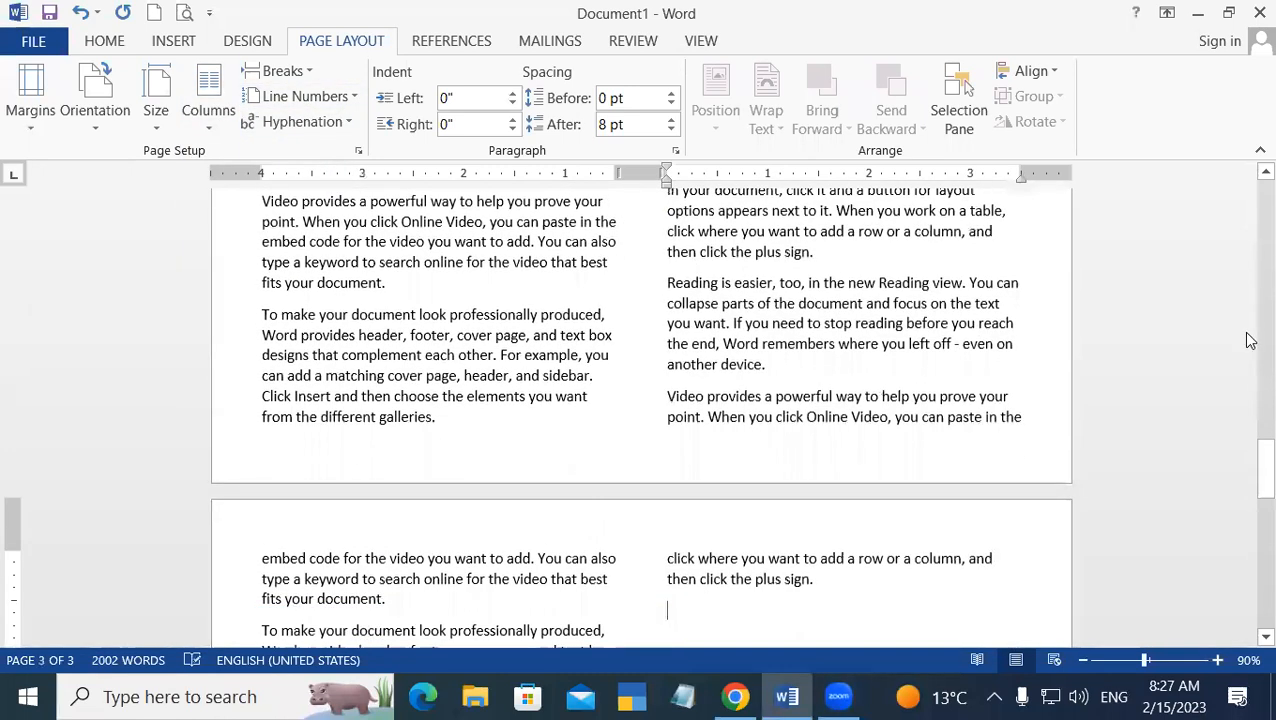
{"action": "left_click_drag", "start_coordinate": [1250, 472], "coordinate": [1247, 140]}
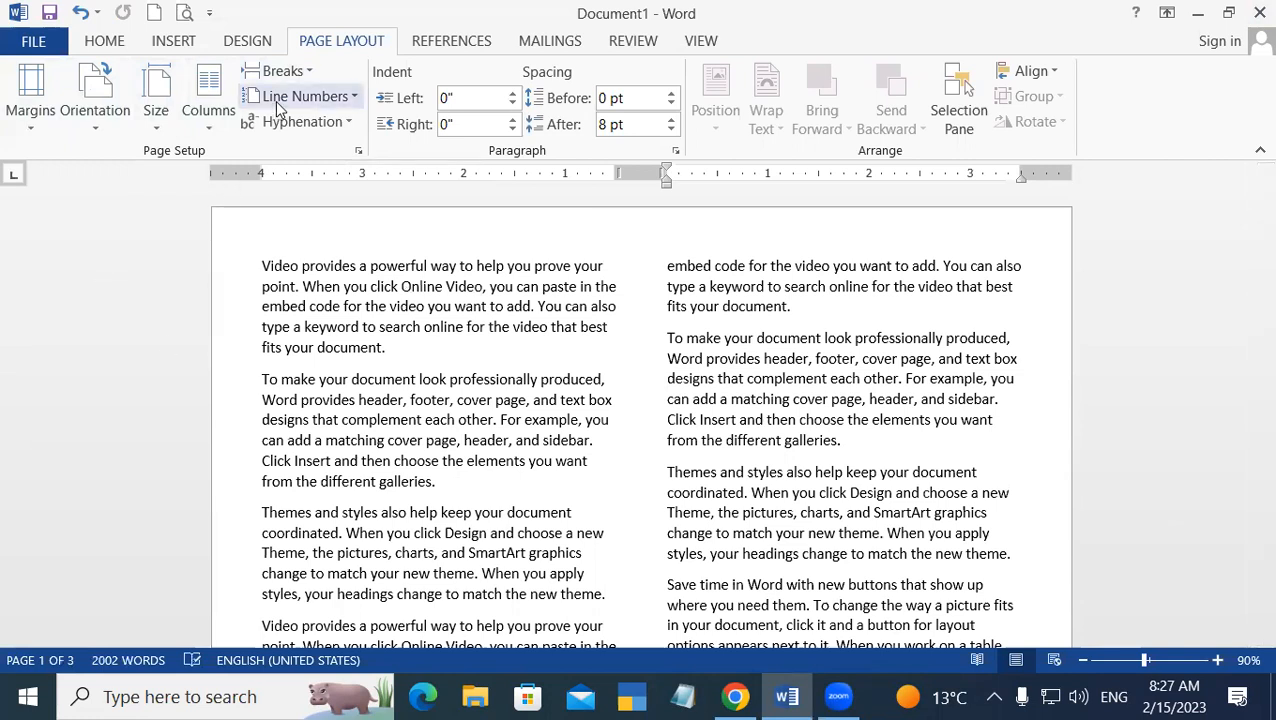
{"action": "left_click", "coordinate": [224, 125]}
{"action": "left_click", "coordinate": [250, 162]}
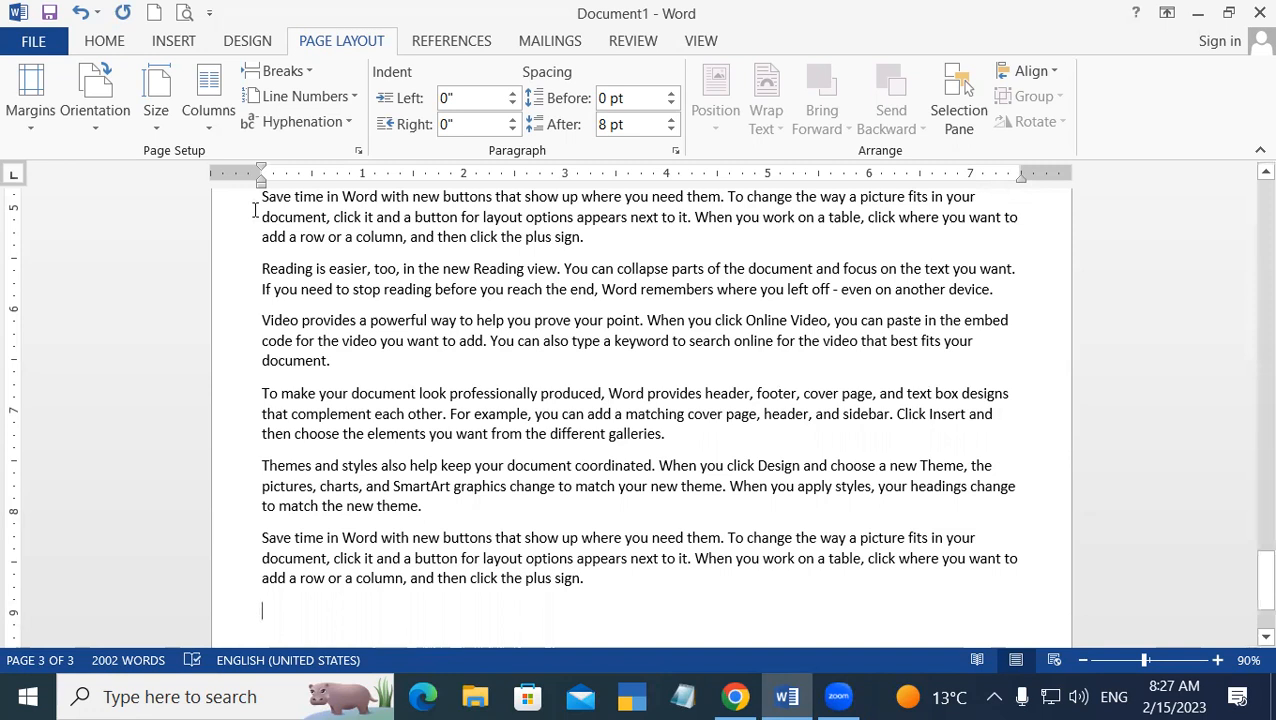
Step: From the start of the first paragraph, apply Continuous line numbers to the document
{"action": "left_click_drag", "start_coordinate": [1263, 578], "coordinate": [692, 159]}
{"action": "left_click", "coordinate": [262, 262]}
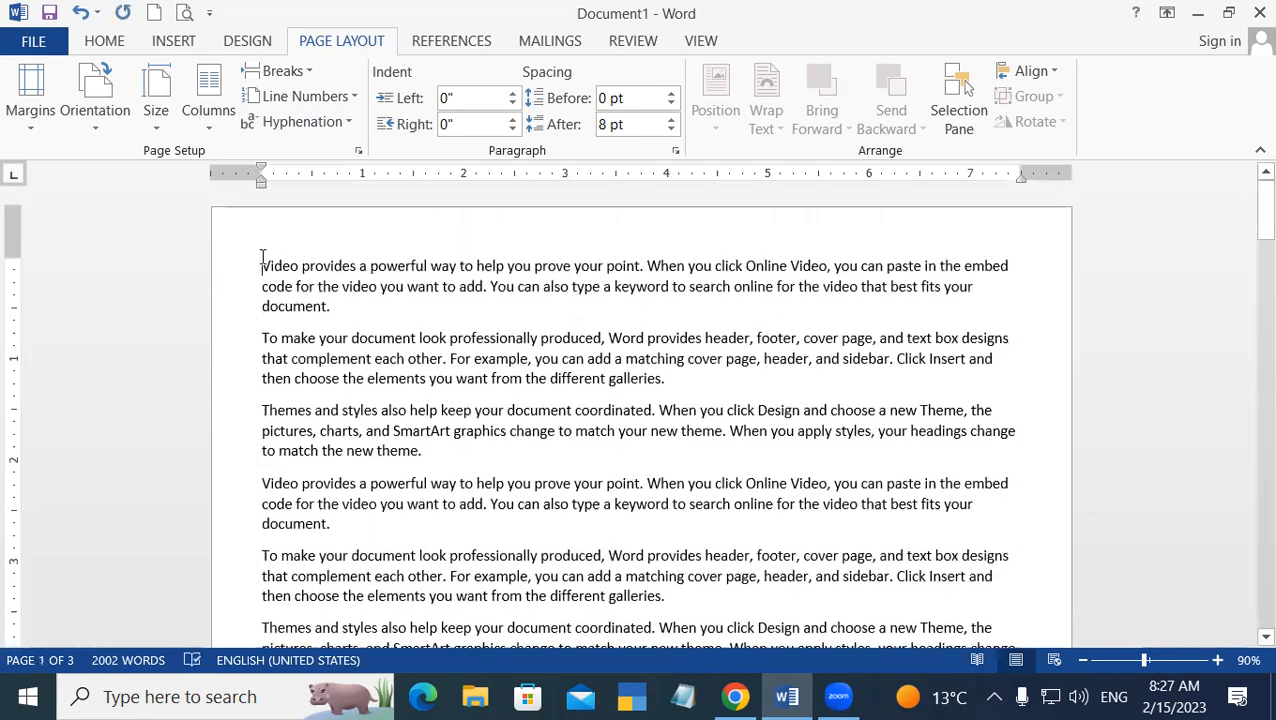
{"action": "left_click", "coordinate": [305, 96]}
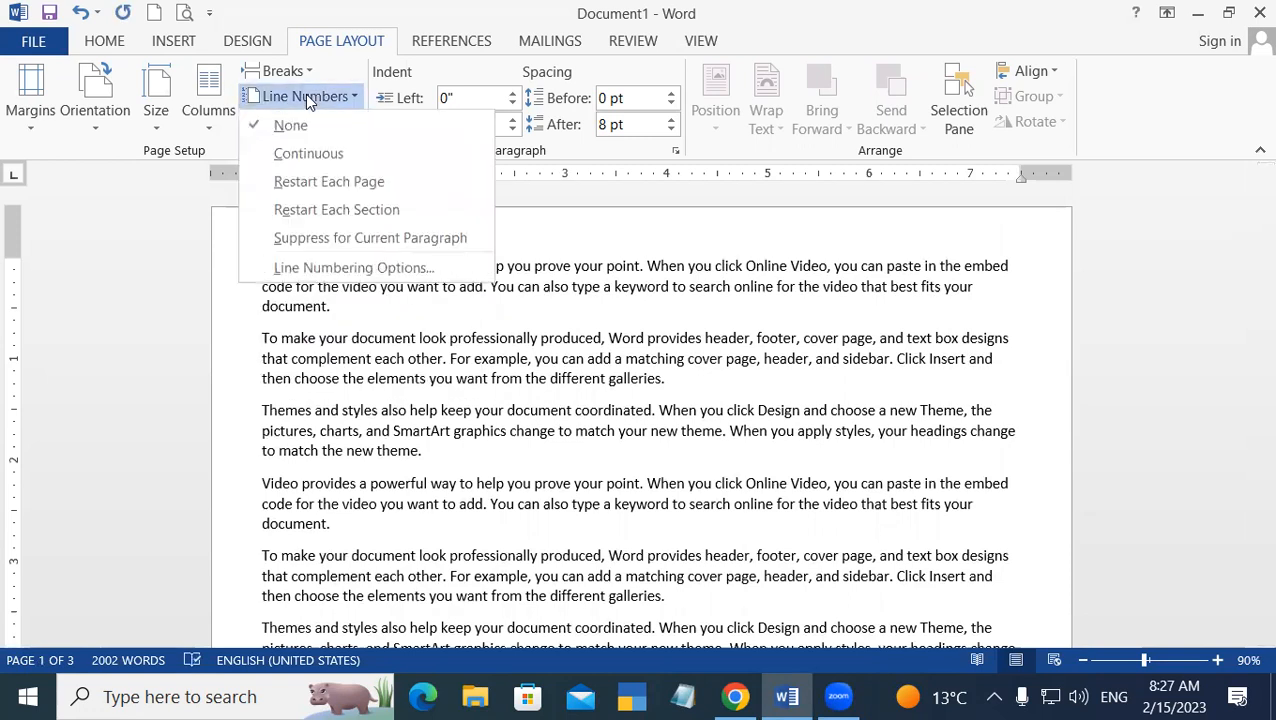
{"action": "left_click", "coordinate": [330, 163]}
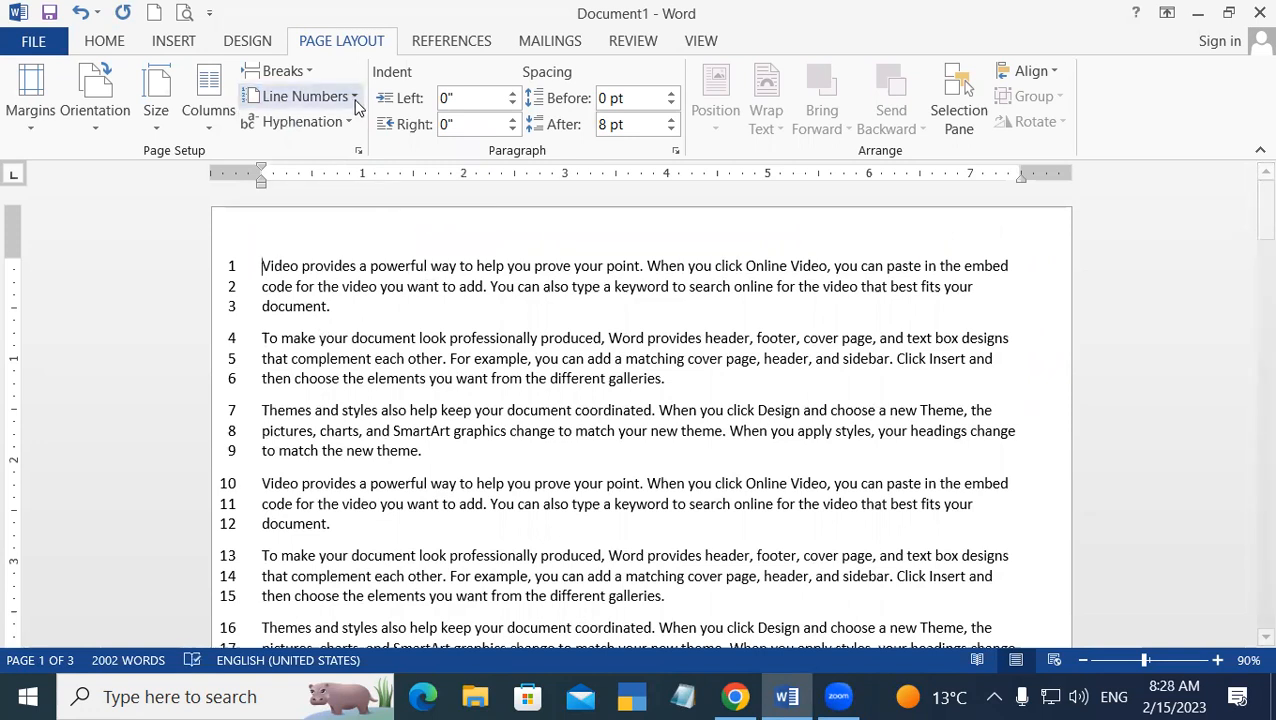
{"action": "left_click", "coordinate": [310, 97]}
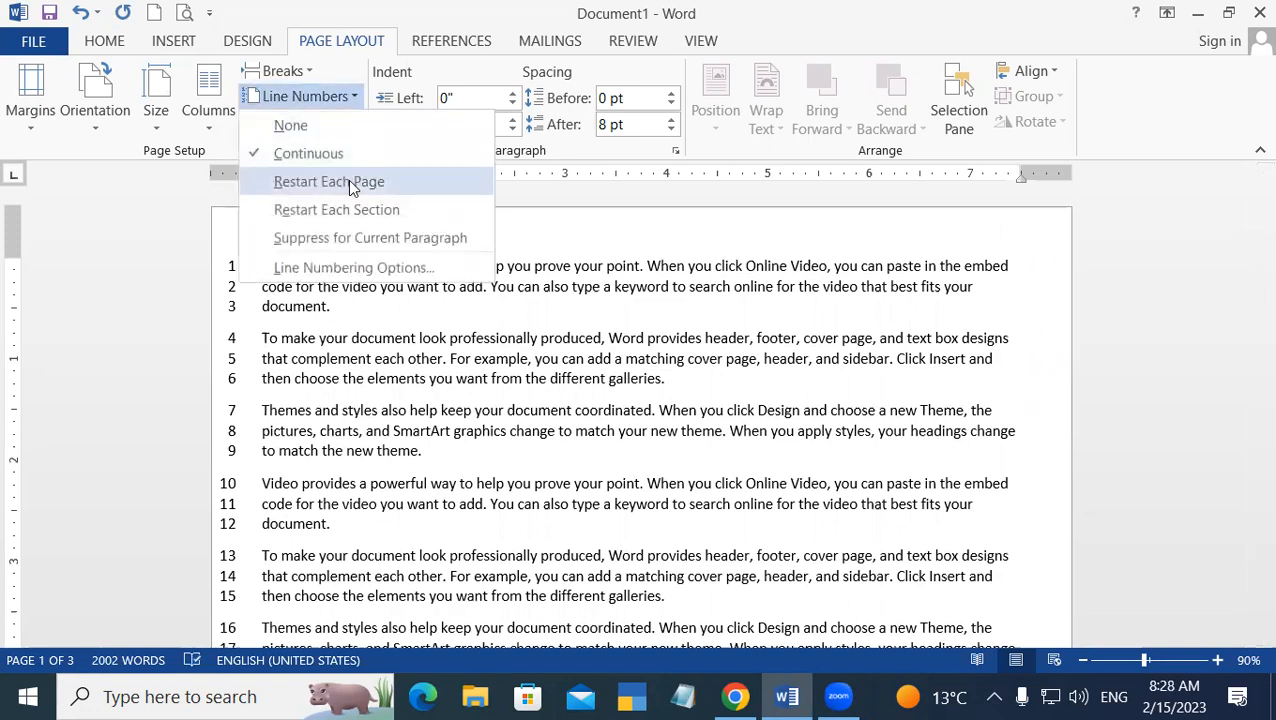
{"action": "left_click", "coordinate": [555, 249]}
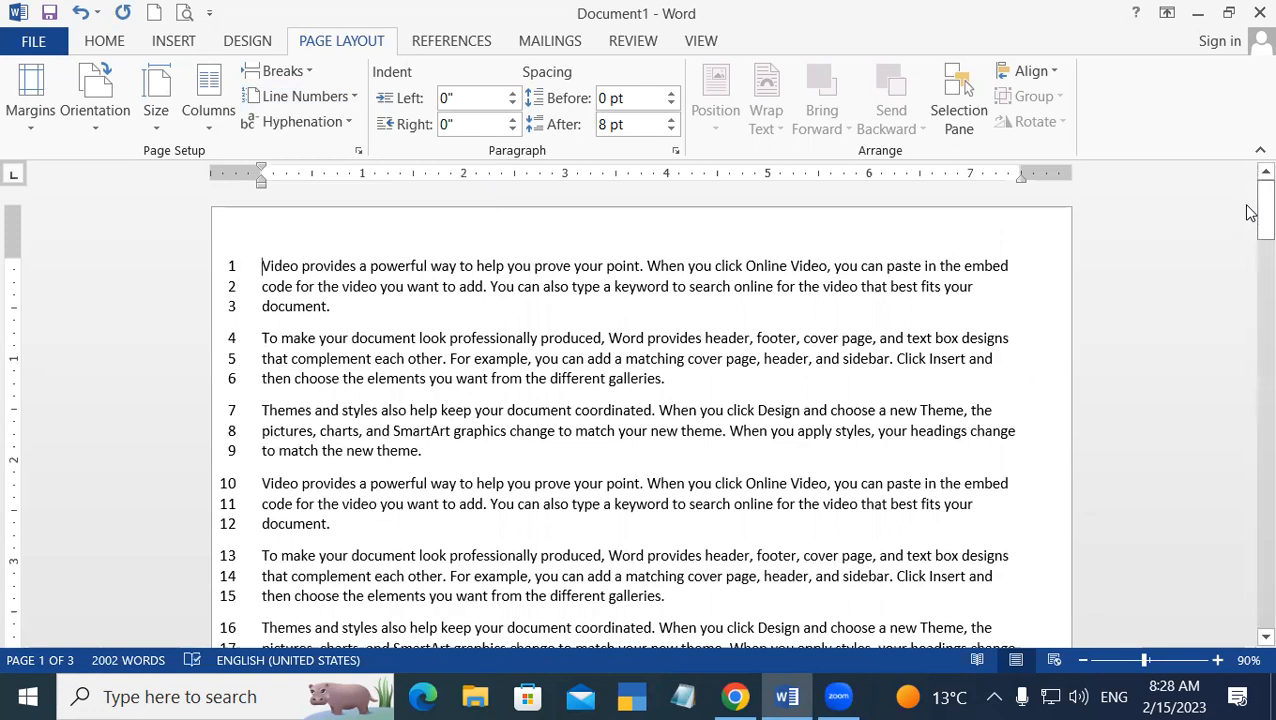
{"action": "mouse_move", "coordinate": [1248, 210]}
{"action": "left_mouse_down"}
{"action": "mouse_move", "coordinate": [1250, 338]}
{"action": "mouse_move", "coordinate": [1250, 212]}
{"action": "left_mouse_up"}
Step: Set the line numbering to Restart Each Page and check the numbers at the start of the second page
{"action": "left_click", "coordinate": [305, 96]}
{"action": "left_click", "coordinate": [307, 179]}
{"action": "left_click_drag", "start_coordinate": [1256, 198], "coordinate": [1250, 334]}
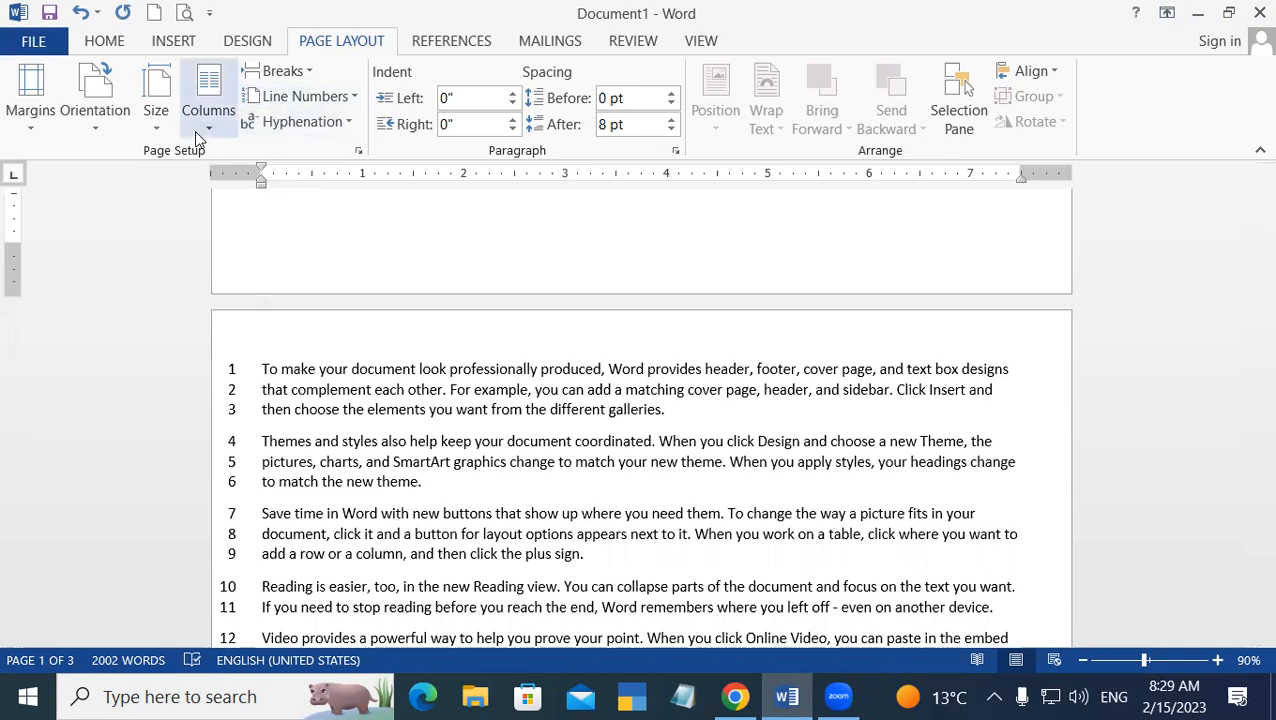
Step: Remove the line numbers by setting them to None, and return to the start of the document
{"action": "left_click", "coordinate": [305, 97]}
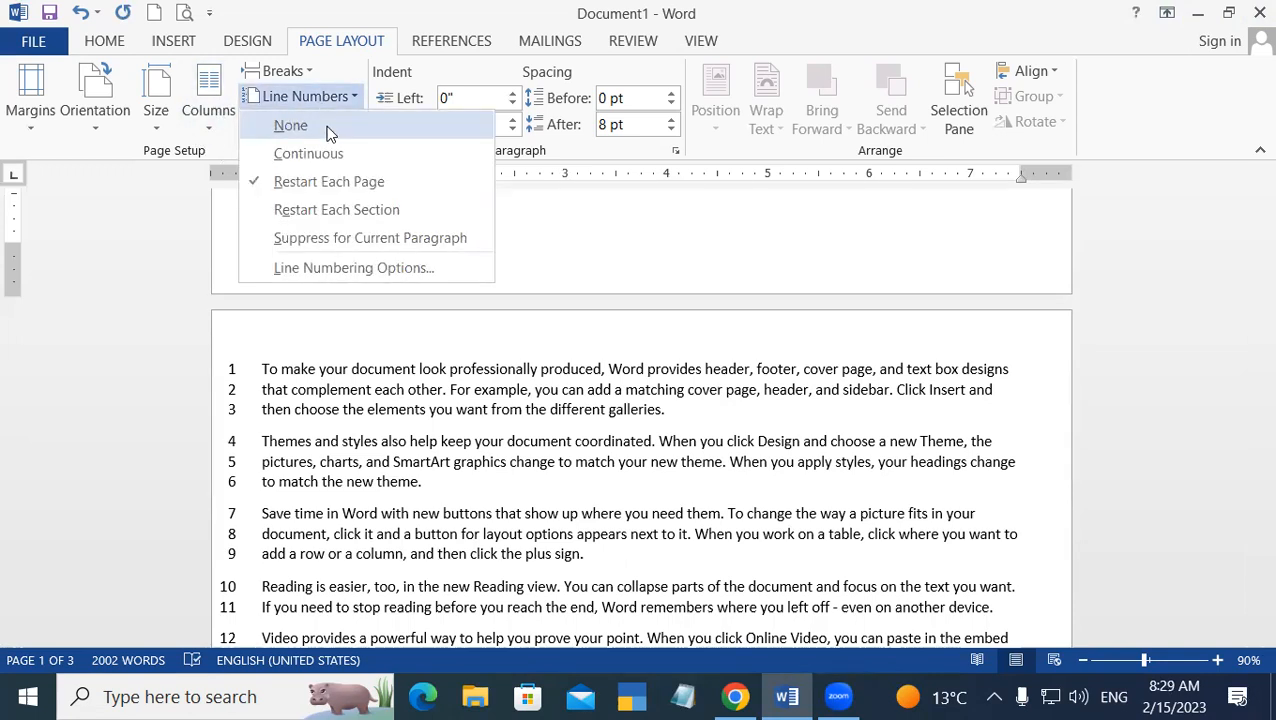
{"action": "left_click", "coordinate": [330, 133]}
{"action": "scroll", "coordinate": [1245, 419], "scroll_direction": "down", "scroll_amount": 7}
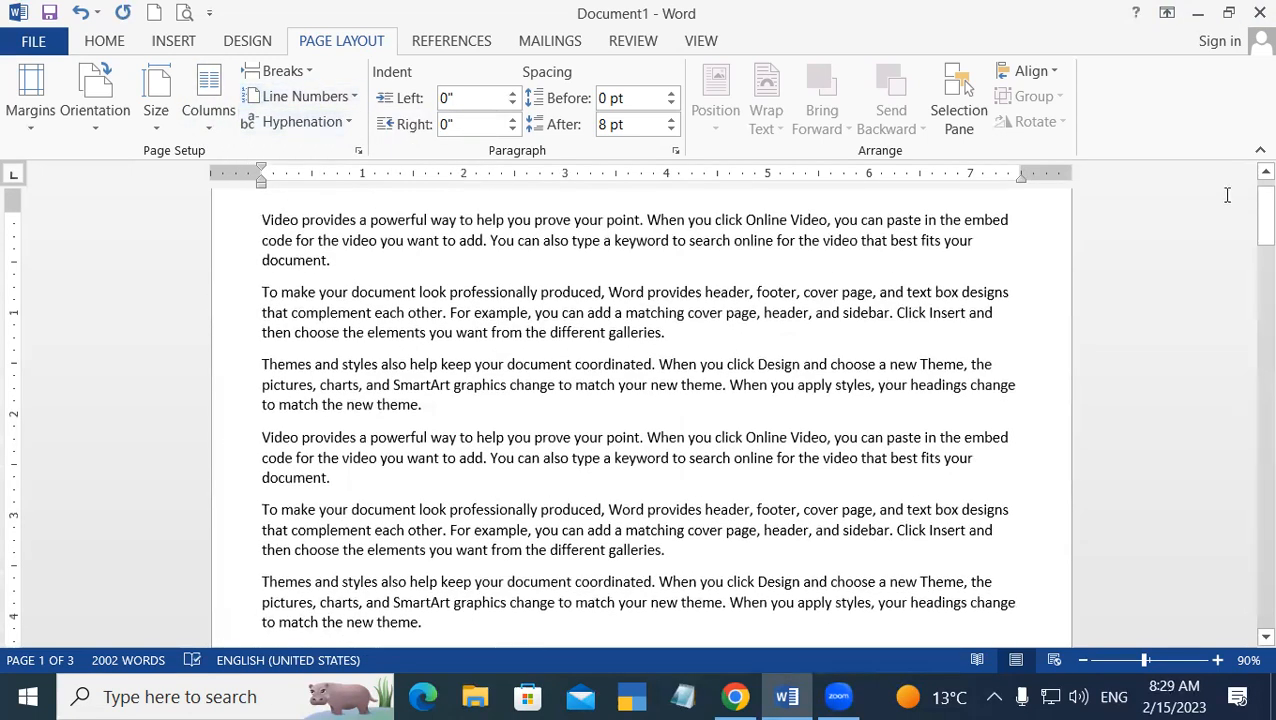
{"action": "left_click_drag", "start_coordinate": [1248, 228], "coordinate": [1257, 158]}
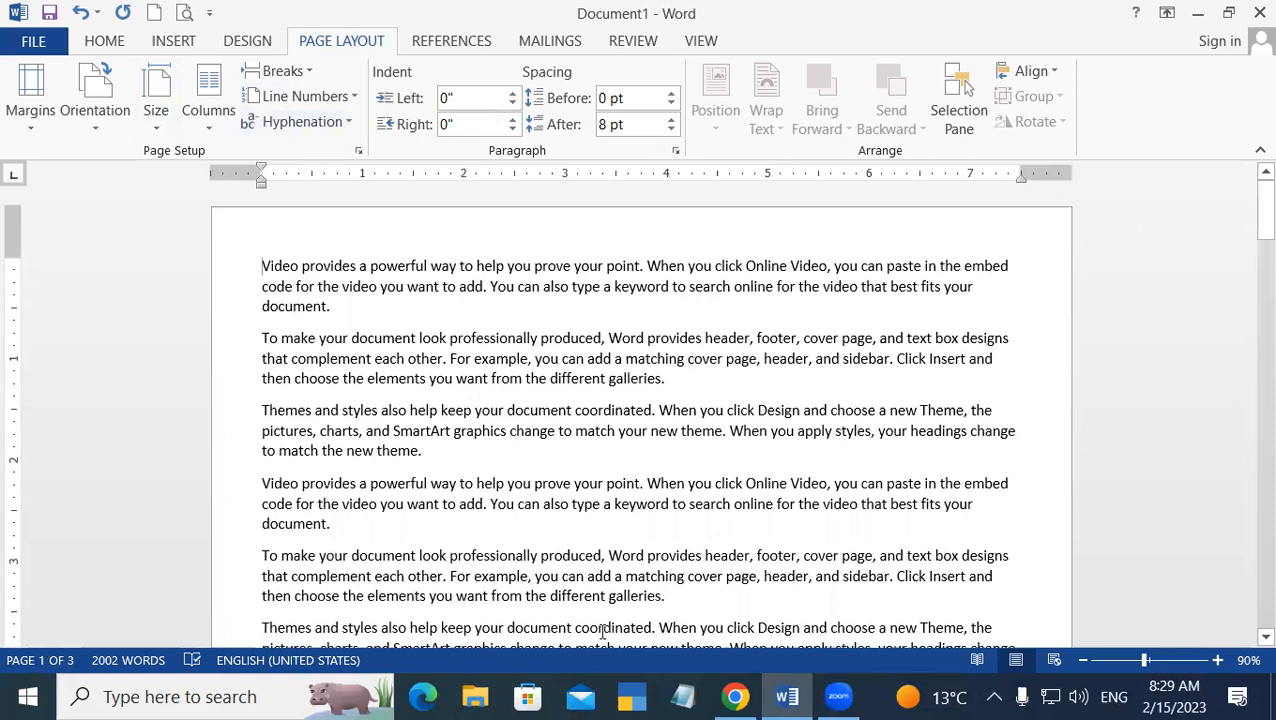
Step: Create a new blank document and draw a tilted page outline on it with the annotation pen
{"action": "key", "text": "ctrl+n"}
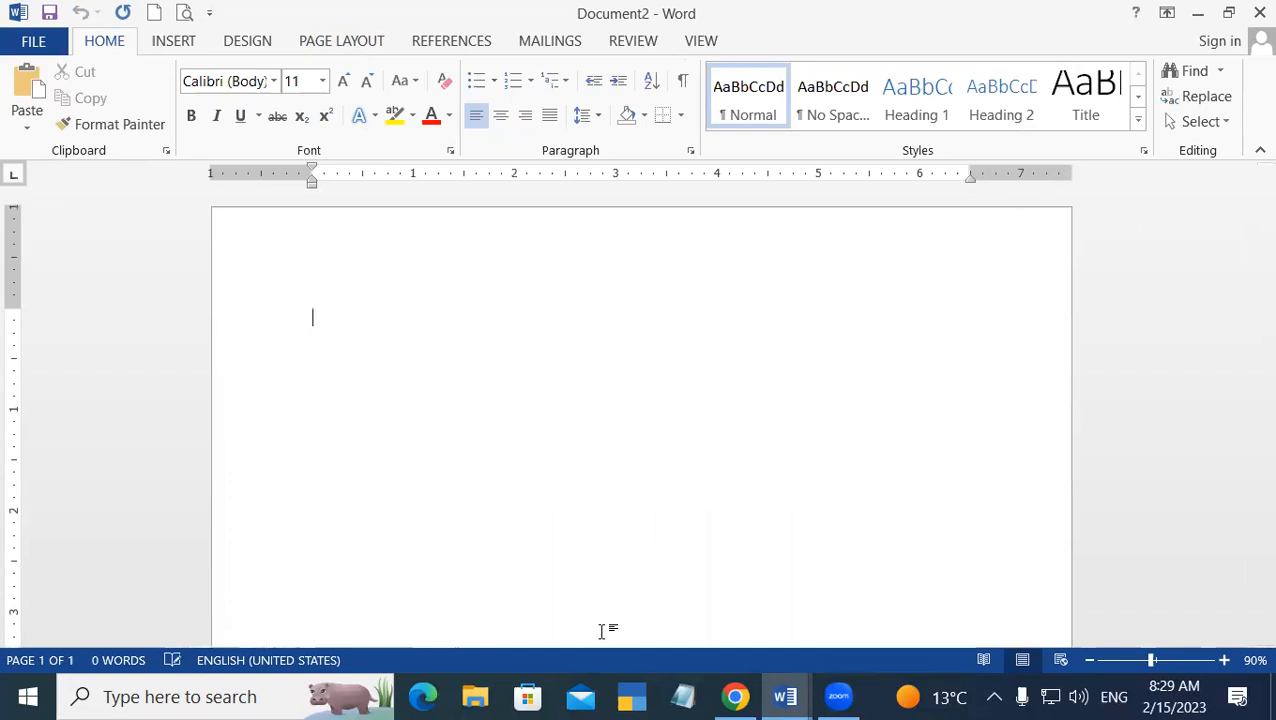
{"action": "left_click", "coordinate": [965, 205]}
{"action": "mouse_move", "coordinate": [709, 480]}
{"action": "left_mouse_down"}
{"action": "mouse_move", "coordinate": [674, 326]}
{"action": "mouse_move", "coordinate": [870, 298]}
{"action": "mouse_move", "coordinate": [941, 467]}
{"action": "mouse_move", "coordinate": [716, 544]}
{"action": "mouse_move", "coordinate": [704, 503]}
{"action": "left_mouse_up"}
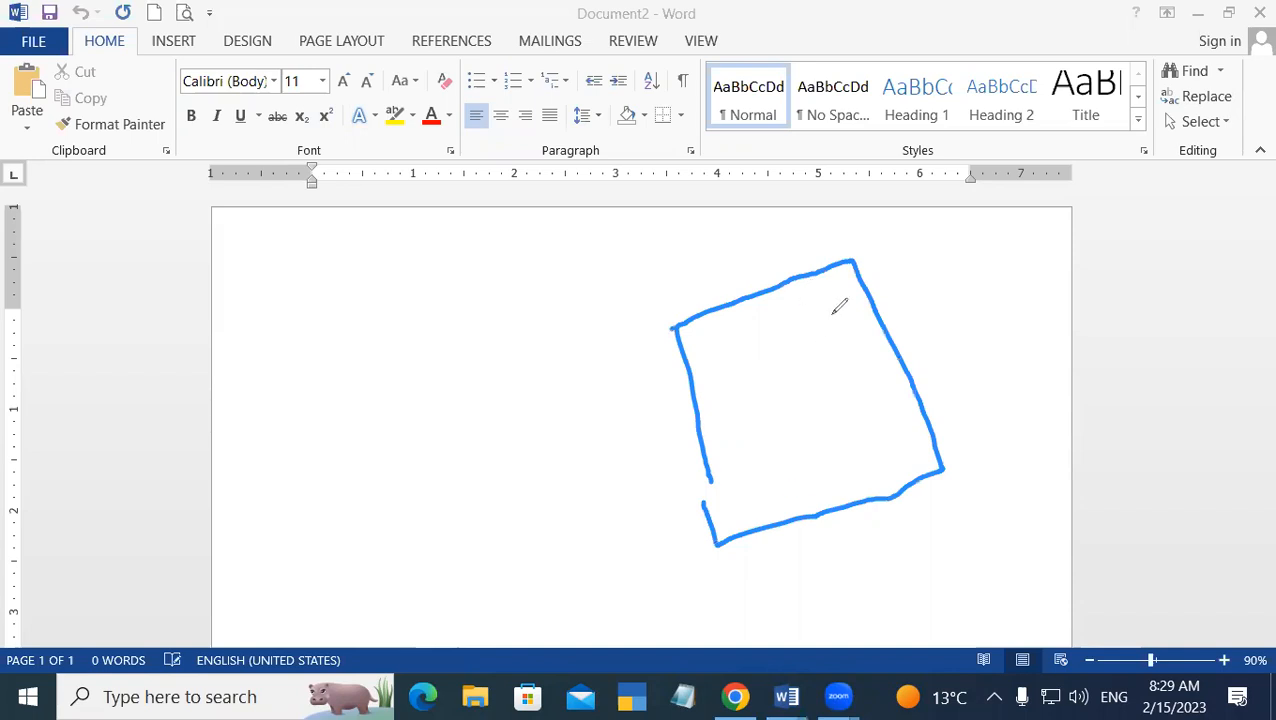
Step: Handwrite a word split by a hyphen over two lines inside the page outline and link its two parts with curves
{"action": "mouse_move", "coordinate": [827, 316]}
{"action": "left_mouse_down"}
{"action": "mouse_move", "coordinate": [824, 338]}
{"action": "mouse_move", "coordinate": [847, 335]}
{"action": "left_mouse_up"}
{"action": "left_click_drag", "start_coordinate": [843, 316], "coordinate": [886, 326]}
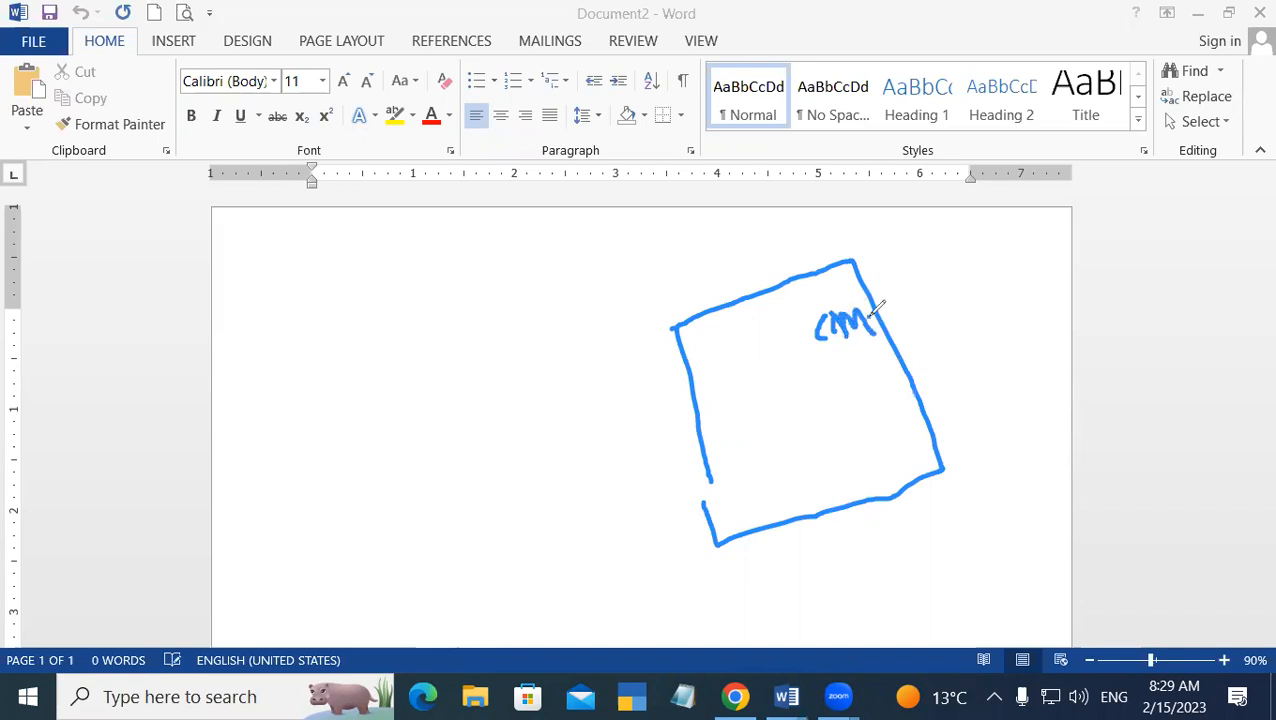
{"action": "left_click_drag", "start_coordinate": [866, 316], "coordinate": [888, 312]}
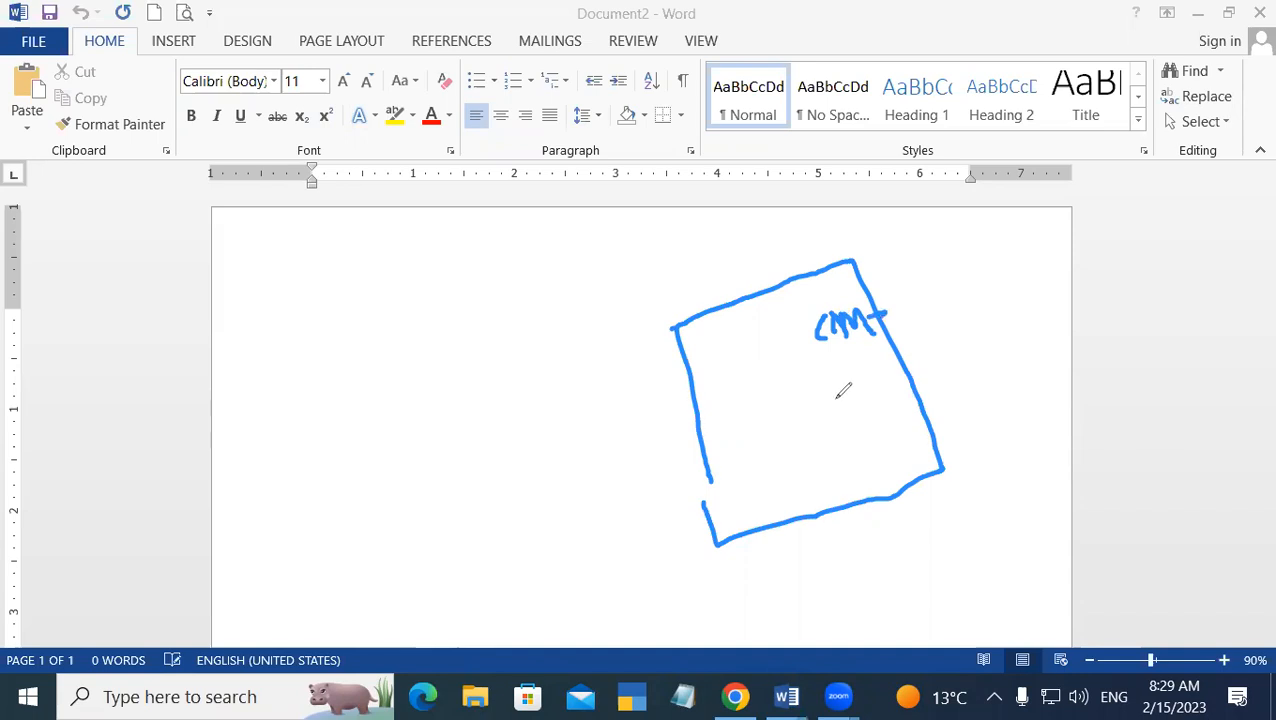
{"action": "mouse_move", "coordinate": [710, 419]}
{"action": "left_mouse_down"}
{"action": "mouse_move", "coordinate": [712, 380]}
{"action": "mouse_move", "coordinate": [724, 402]}
{"action": "mouse_move", "coordinate": [785, 370]}
{"action": "mouse_move", "coordinate": [776, 380]}
{"action": "mouse_move", "coordinate": [801, 381]}
{"action": "left_mouse_up"}
{"action": "left_click", "coordinate": [743, 396]}
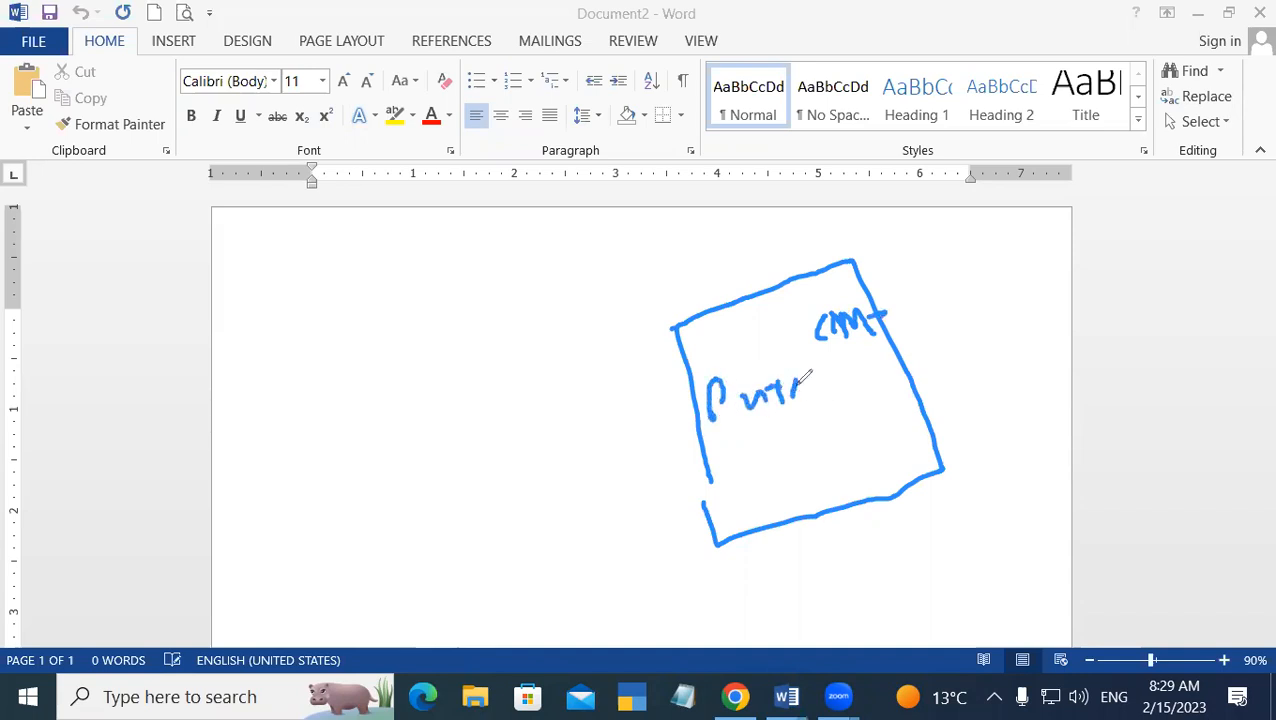
{"action": "mouse_move", "coordinate": [886, 312]}
{"action": "left_mouse_down"}
{"action": "mouse_move", "coordinate": [902, 344]}
{"action": "mouse_move", "coordinate": [776, 427]}
{"action": "mouse_move", "coordinate": [740, 420]}
{"action": "mouse_move", "coordinate": [875, 340]}
{"action": "left_mouse_up"}
{"action": "left_click_drag", "start_coordinate": [815, 387], "coordinate": [792, 395]}
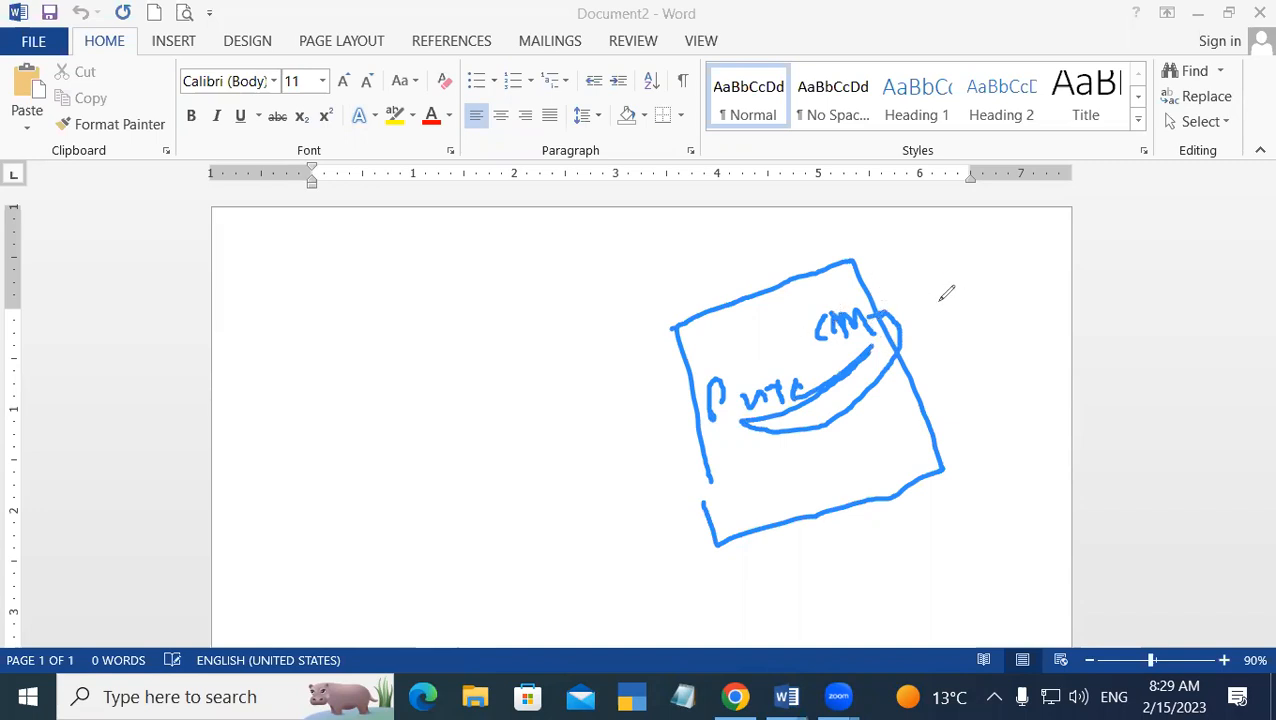
Step: Erase the pen sketch from the blank document and leave annotation mode
{"action": "left_click_drag", "start_coordinate": [978, 347], "coordinate": [995, 344]}
{"action": "mouse_move", "coordinate": [803, 443]}
{"action": "left_mouse_down"}
{"action": "mouse_move", "coordinate": [789, 323]}
{"action": "mouse_move", "coordinate": [1164, 297]}
{"action": "mouse_move", "coordinate": [1065, 256]}
{"action": "mouse_move", "coordinate": [846, 322]}
{"action": "mouse_move", "coordinate": [1156, 336]}
{"action": "mouse_move", "coordinate": [1002, 339]}
{"action": "left_mouse_up"}
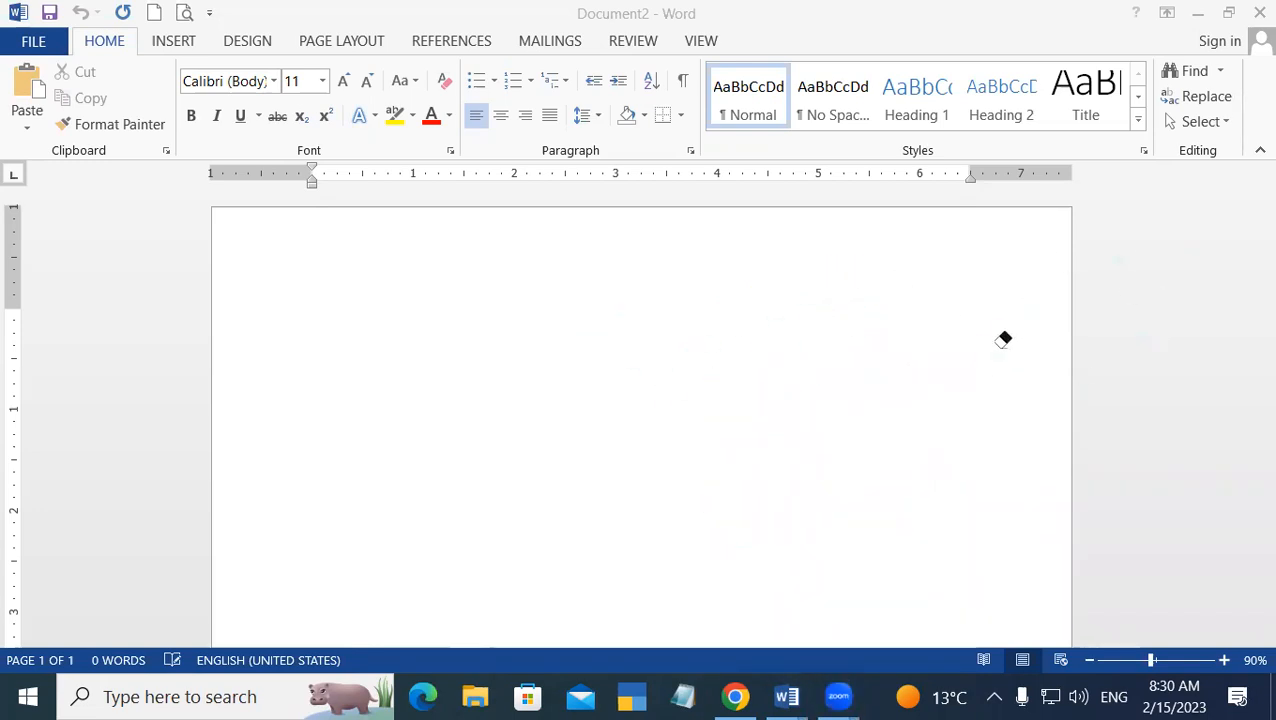
{"action": "left_click", "coordinate": [1051, 96]}
{"action": "left_click", "coordinate": [188, 421]}
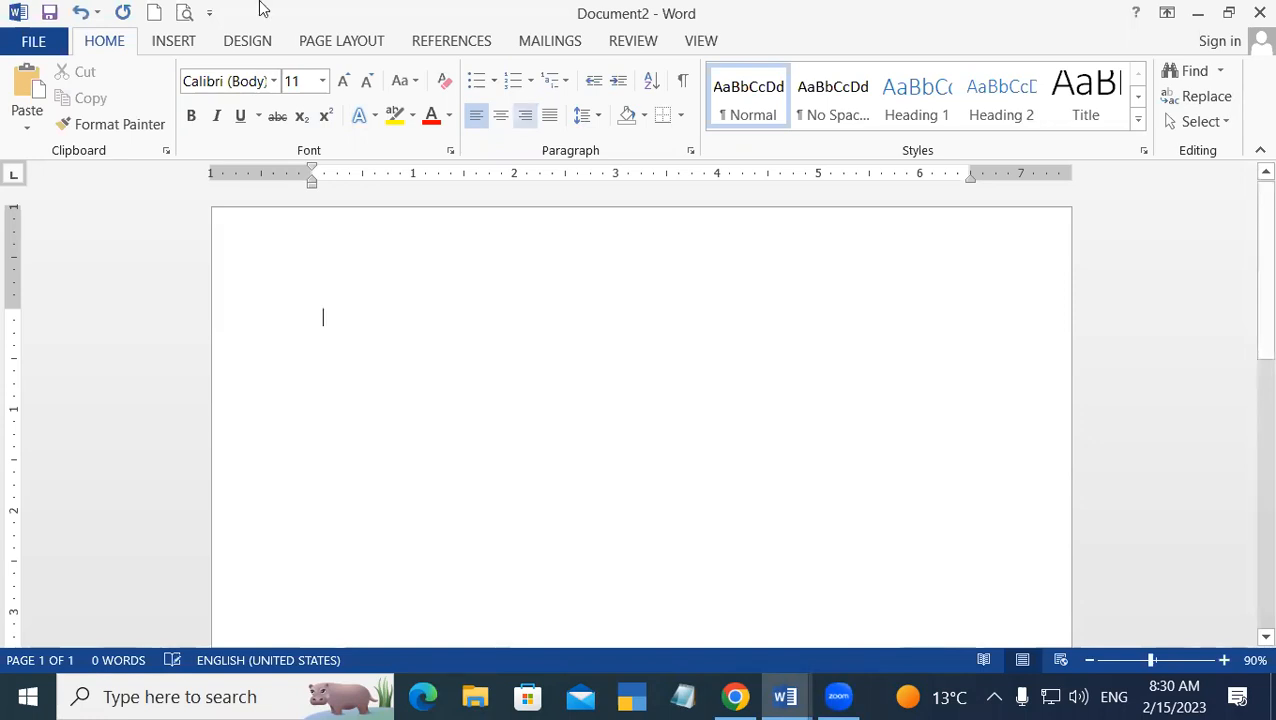
Step: Choose a hyphenation setting for the blank document
{"action": "left_click", "coordinate": [370, 46]}
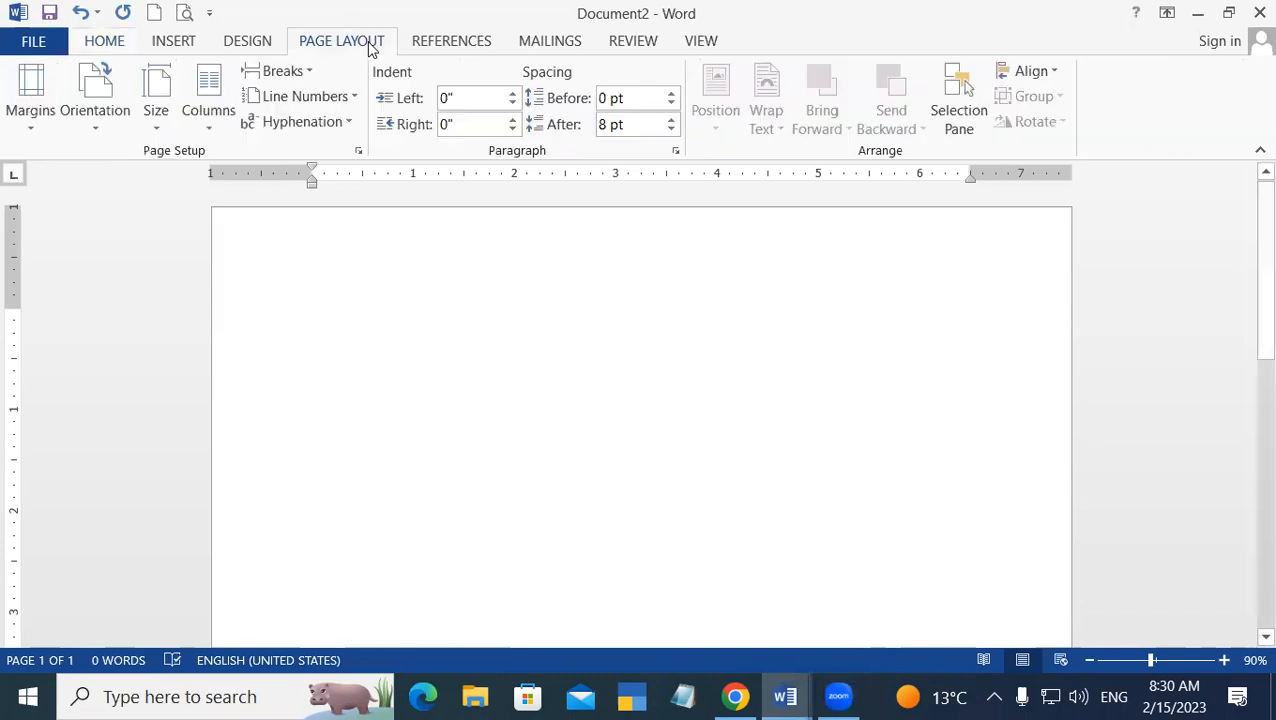
{"action": "left_click", "coordinate": [309, 124]}
{"action": "left_click", "coordinate": [322, 174]}
Step: Indent to the end of the blank document's first line and enter the word "computer" there
{"action": "key", "text": "Tab"}
{"action": "type", "text": "co"}
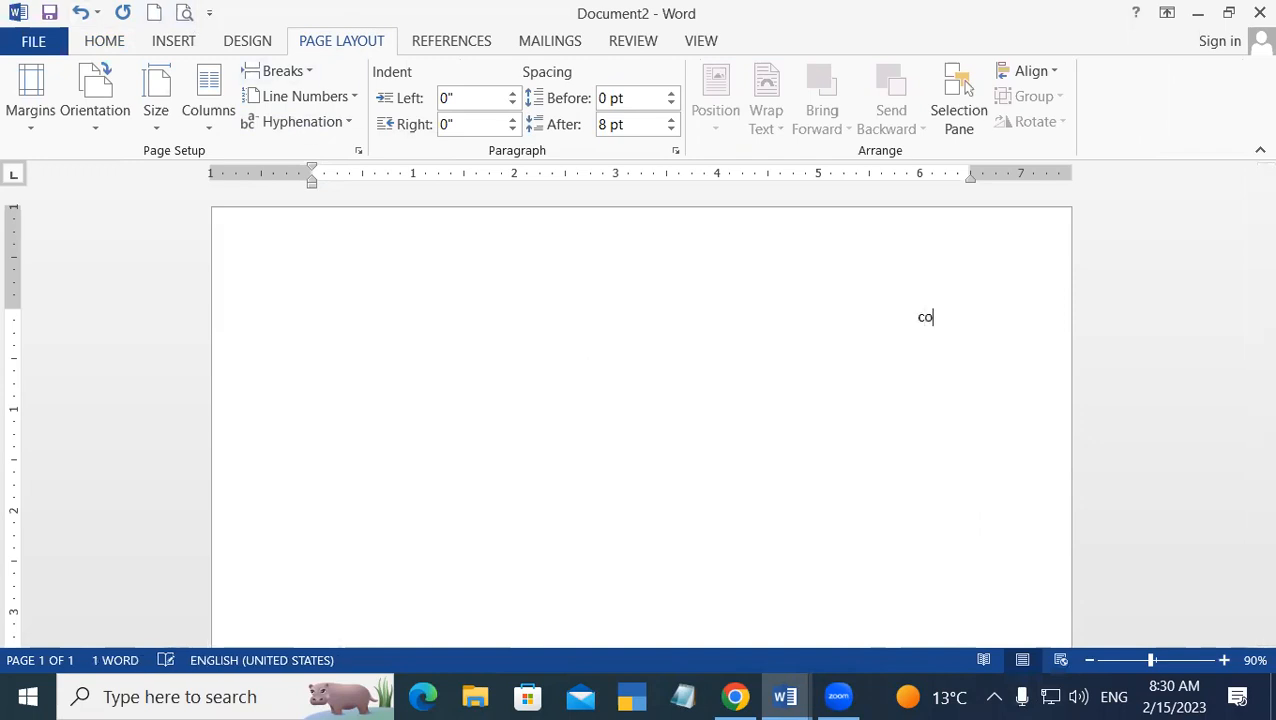
{"action": "type", "text": "mp"}
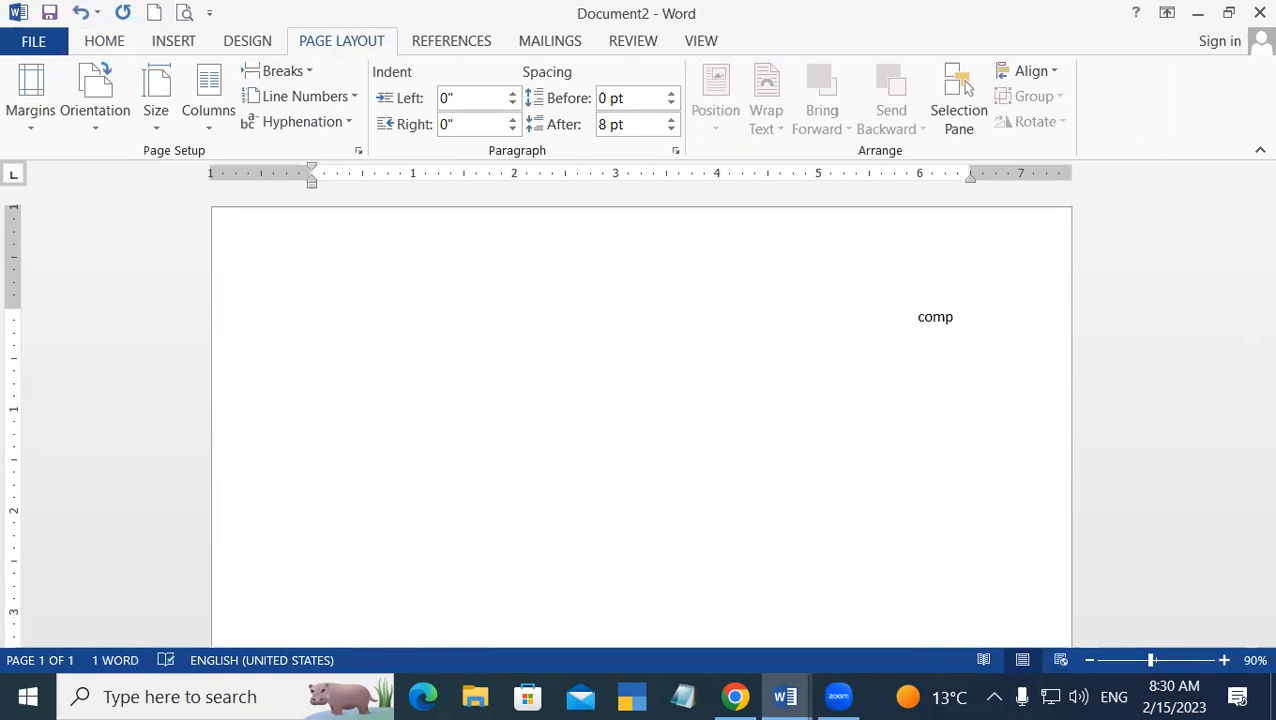
{"action": "type", "text": "uter"}
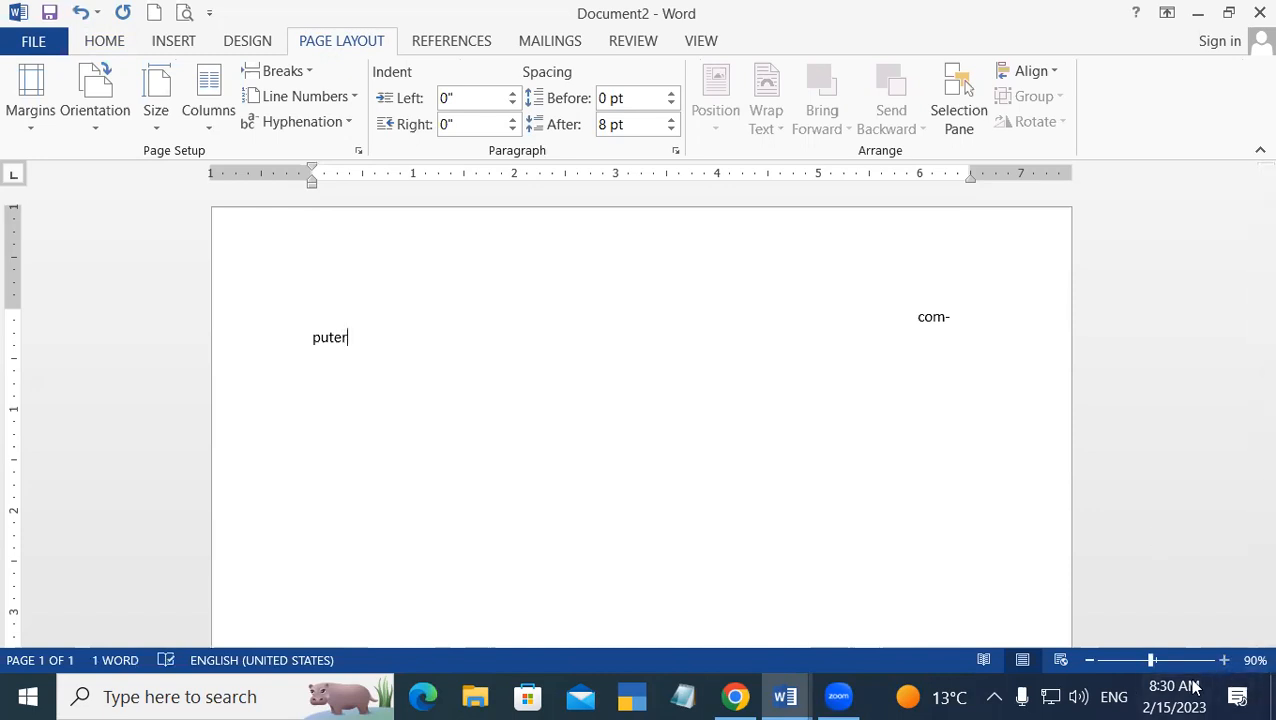
{"action": "scroll", "coordinate": [1255, 660], "scroll_direction": "up", "scroll_amount": 4}
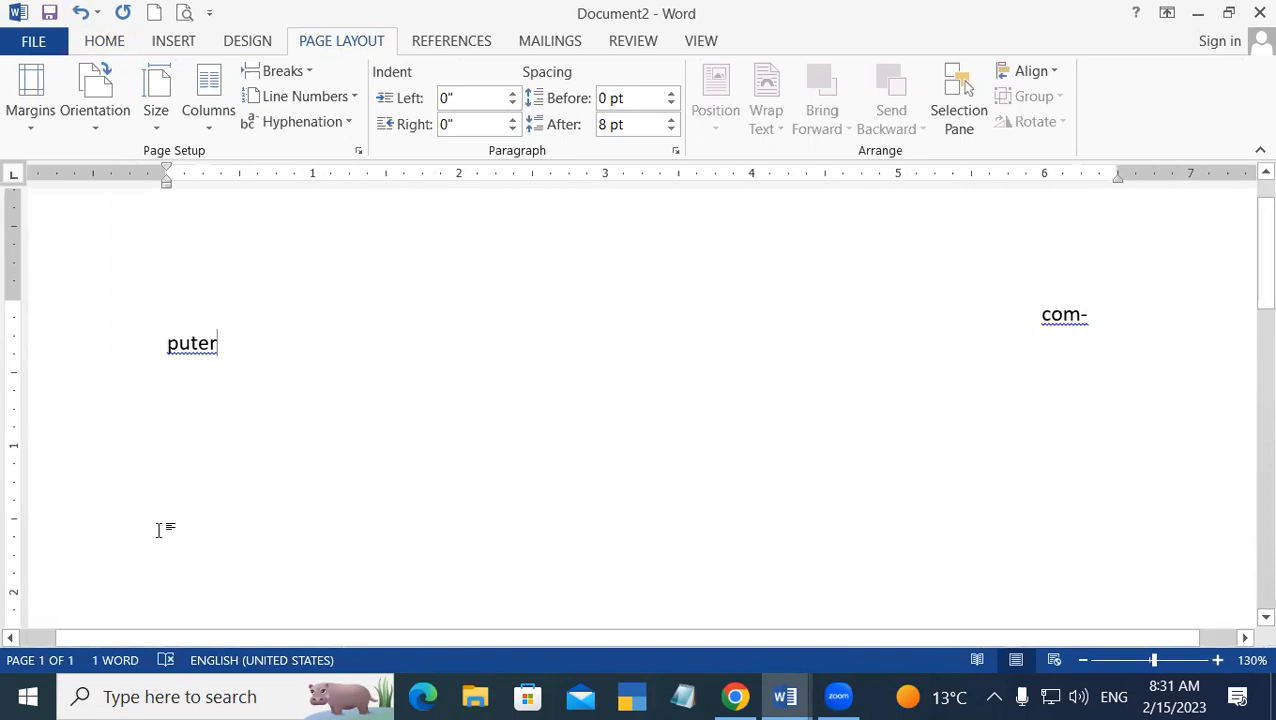
Step: Shorten the word to "comput", then add and remove its "e" to test the automatic hyphenation
{"action": "key", "text": "BackSpace"}
{"action": "key", "text": "BackSpace"}
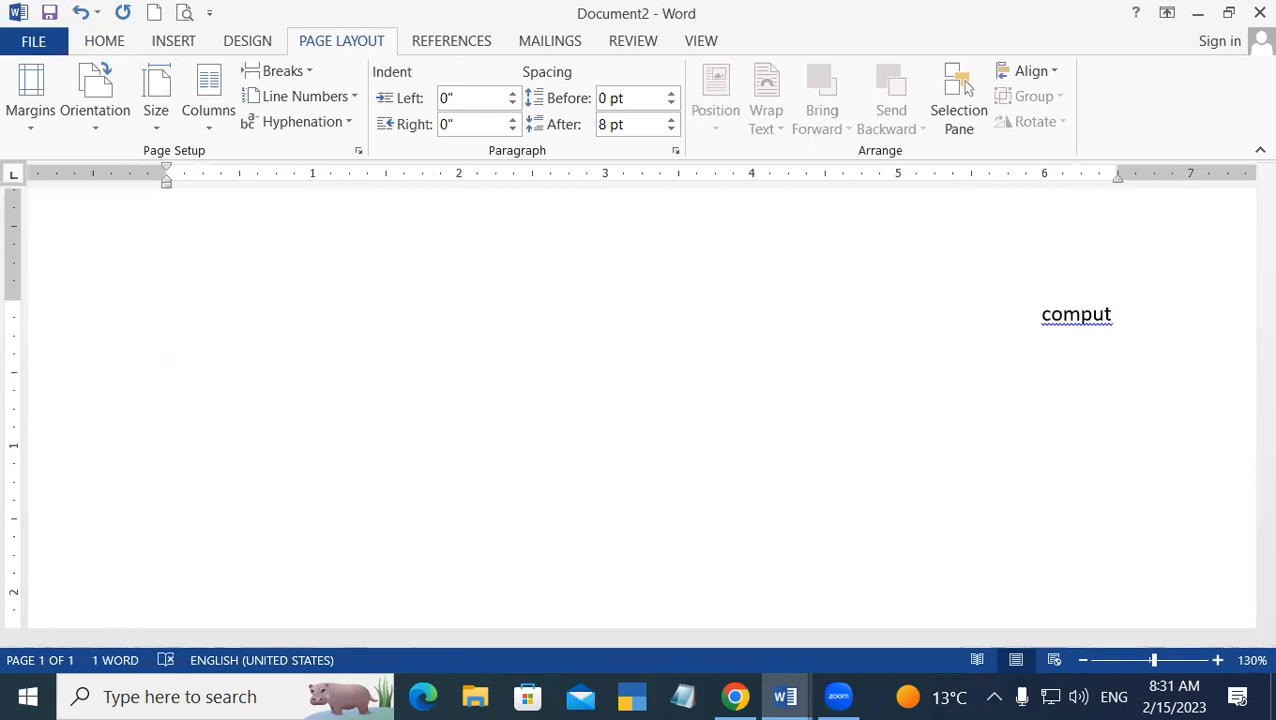
{"action": "type", "text": "e"}
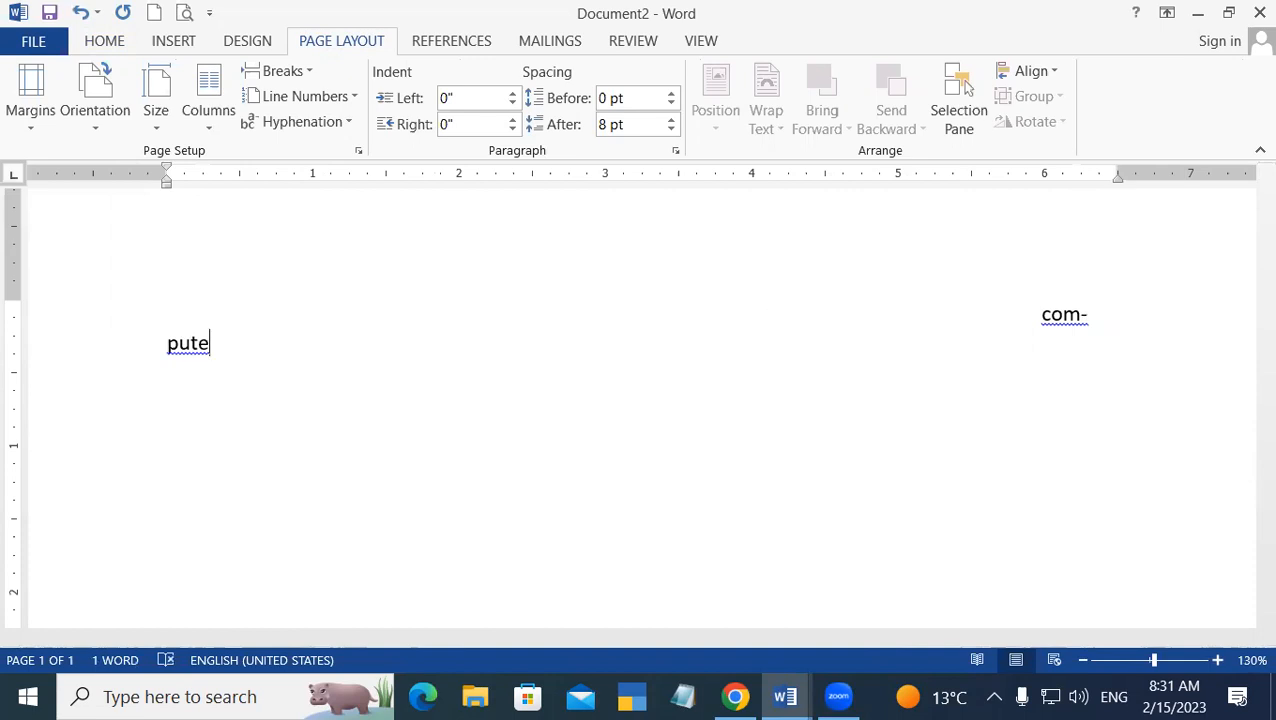
{"action": "key", "text": "BackSpace"}
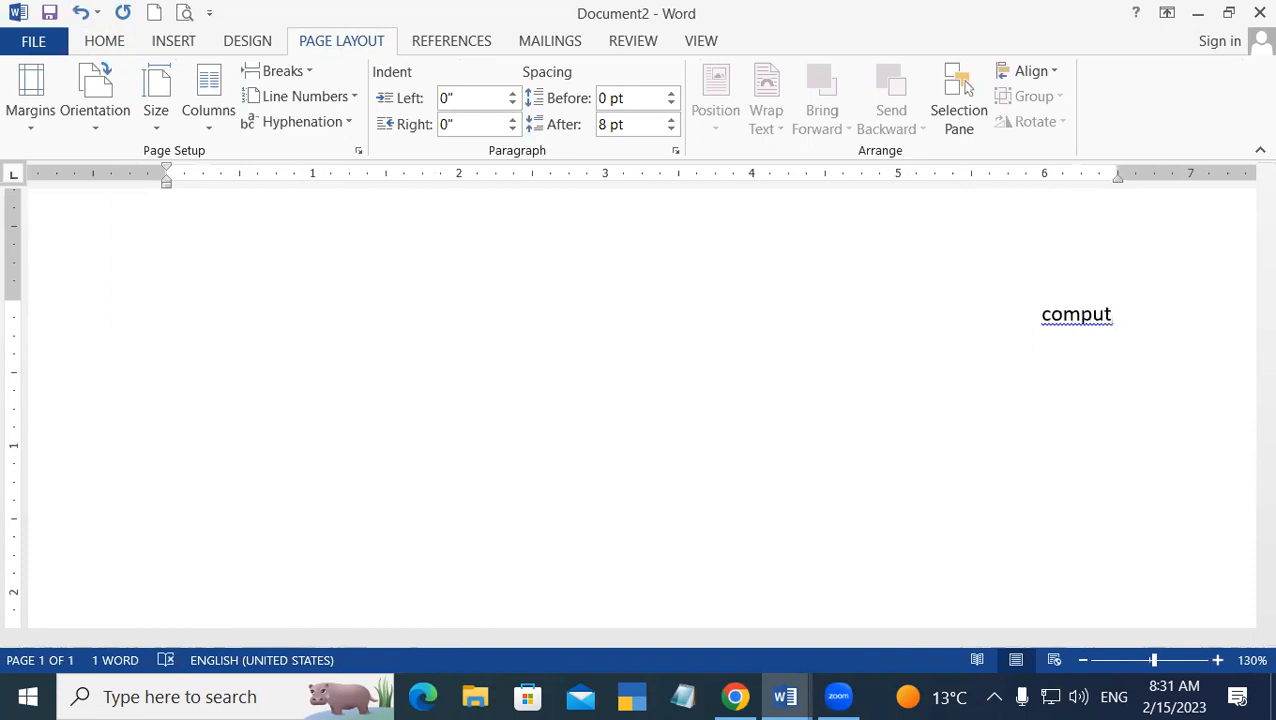
{"action": "type", "text": "e"}
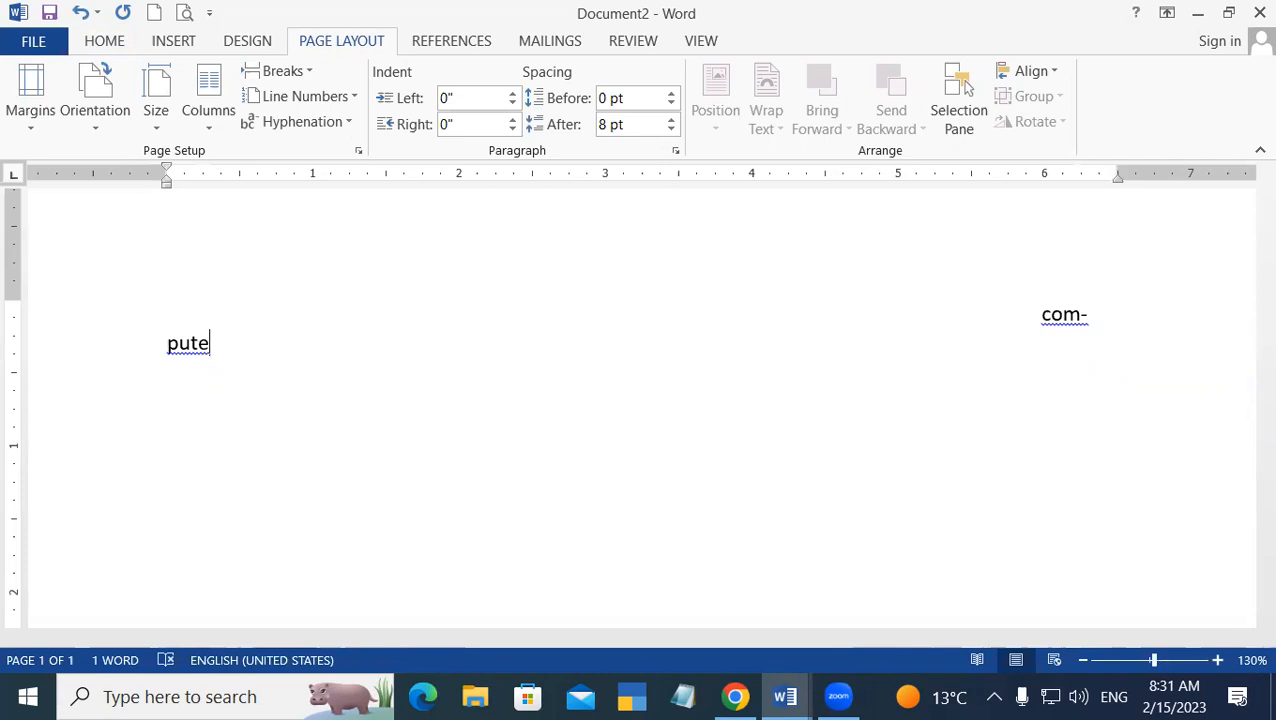
Step: Delete the hyphenated word and set the document's hyphenation to None
{"action": "key", "text": "BackSpace"}
{"action": "key", "text": "BackSpace"}
{"action": "key", "text": "BackSpace"}
{"action": "key", "text": "BackSpace"}
{"action": "key", "text": "BackSpace"}
{"action": "key", "text": "BackSpace"}
{"action": "key", "text": "BackSpace"}
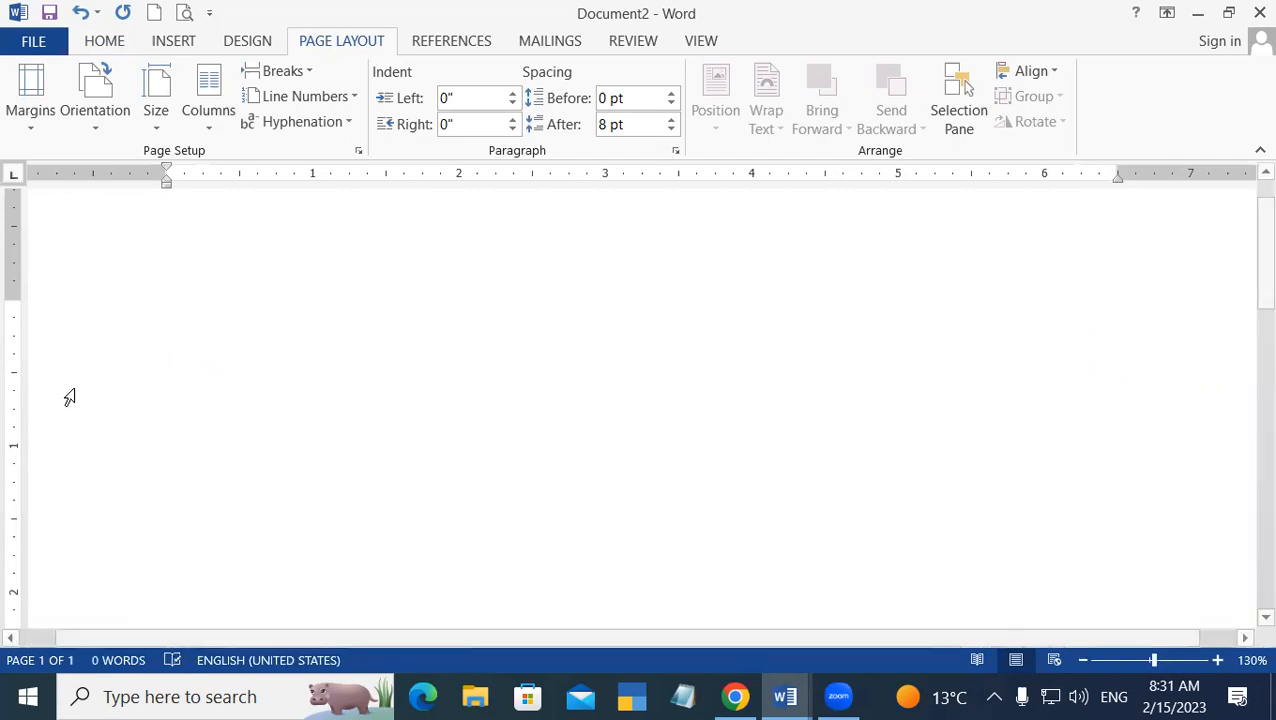
{"action": "left_click", "coordinate": [289, 127]}
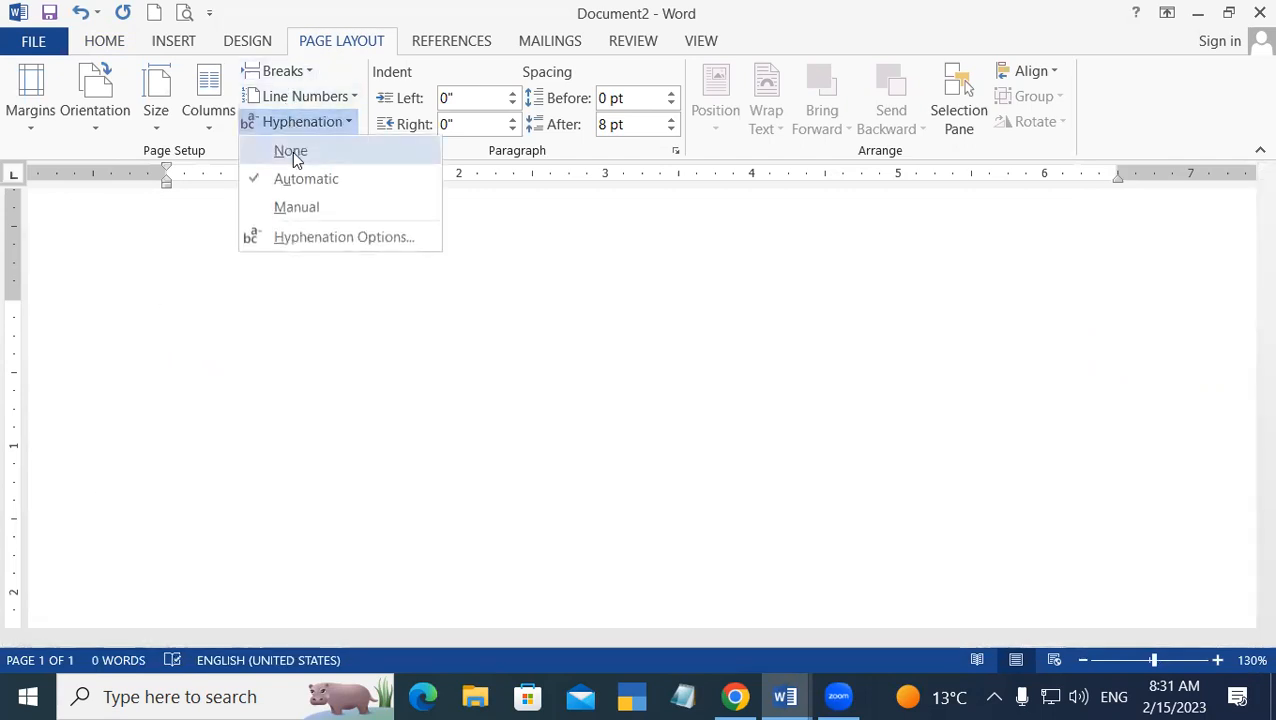
{"action": "left_click", "coordinate": [292, 152]}
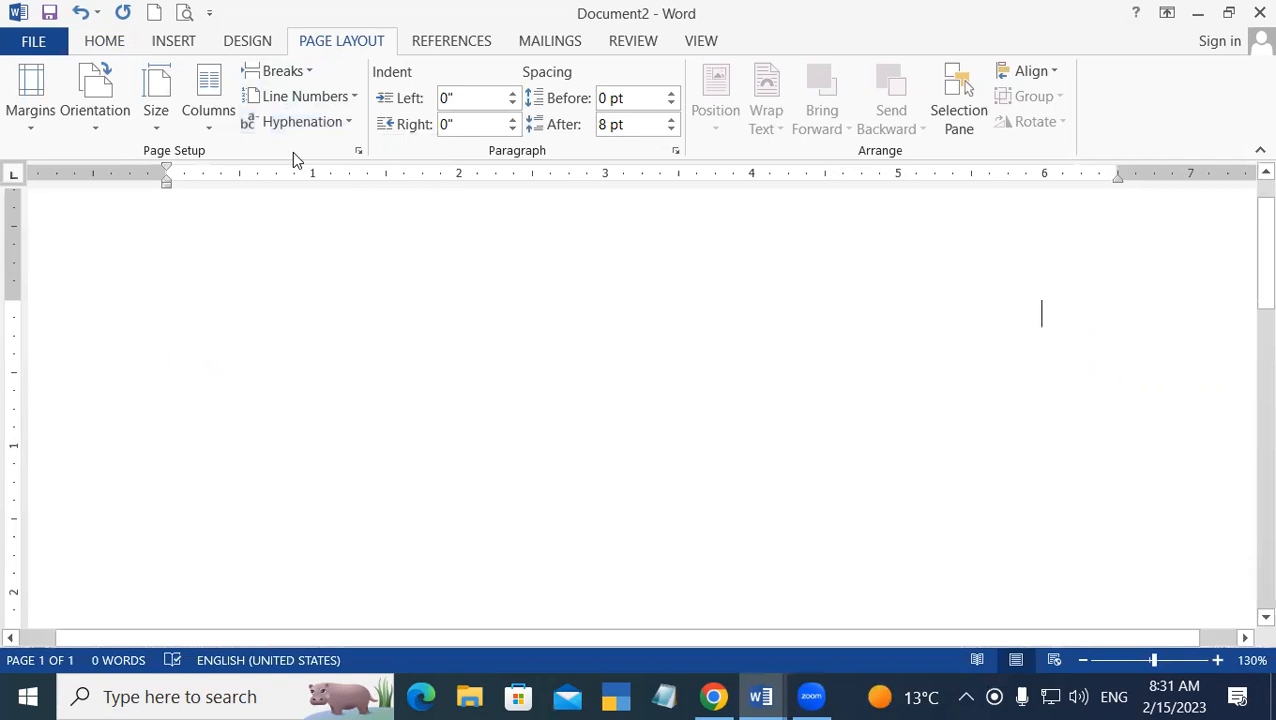
Step: Enter "computer" again at the end of the first line with hyphenation turned off
{"action": "type", "text": "co"}
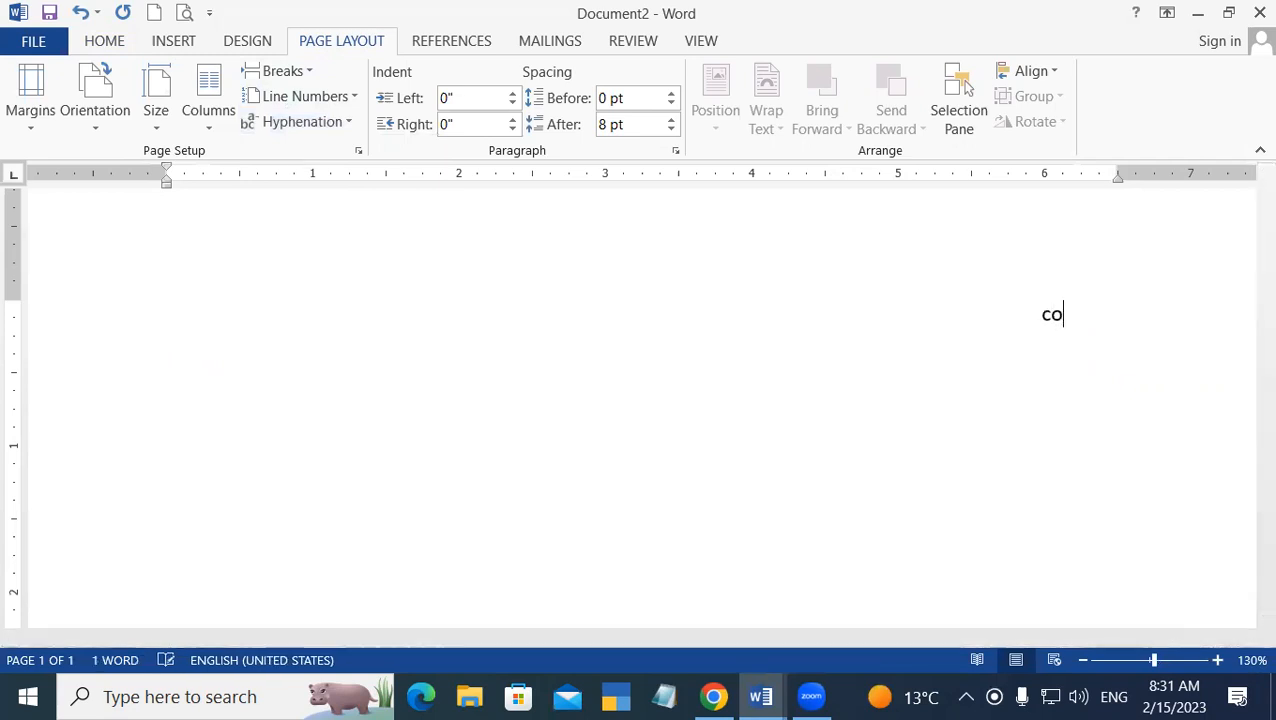
{"action": "type", "text": "mput"}
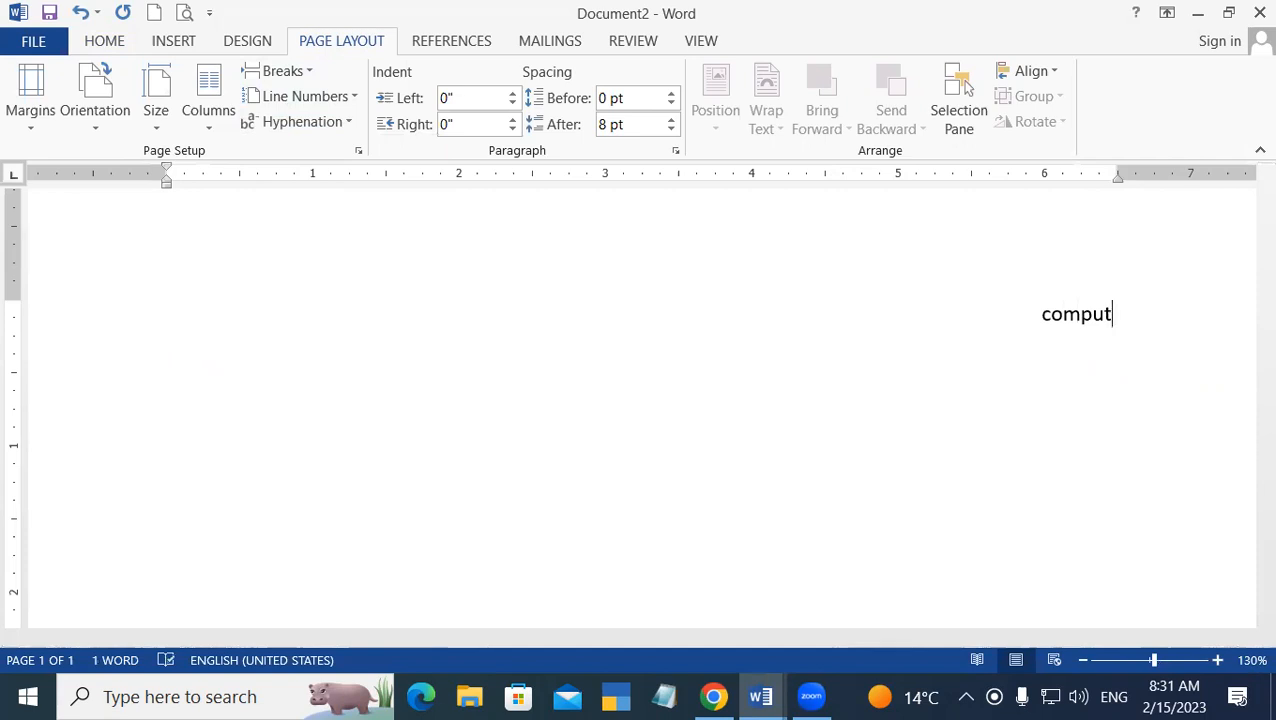
{"action": "type", "text": "er"}
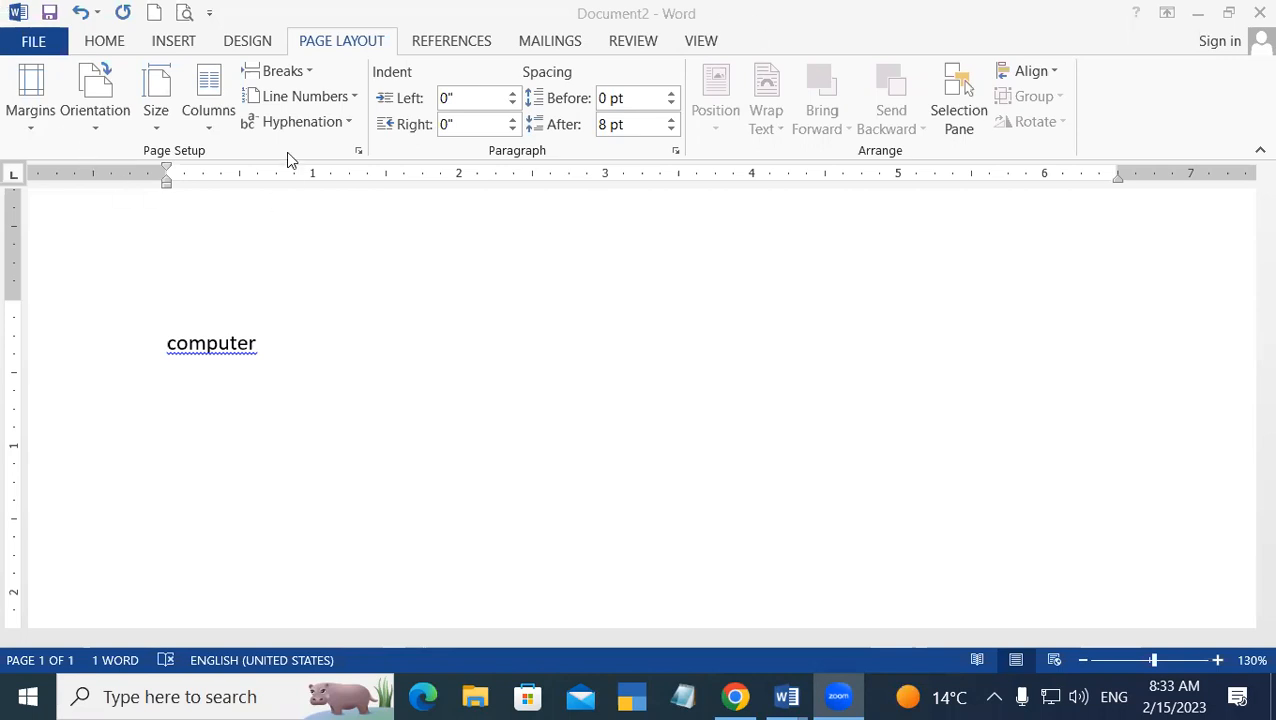
Step: Set the document's hyphenation to Automatic and extend "comput" with an "e" at the line end
{"action": "left_click", "coordinate": [296, 128]}
{"action": "left_click", "coordinate": [305, 121]}
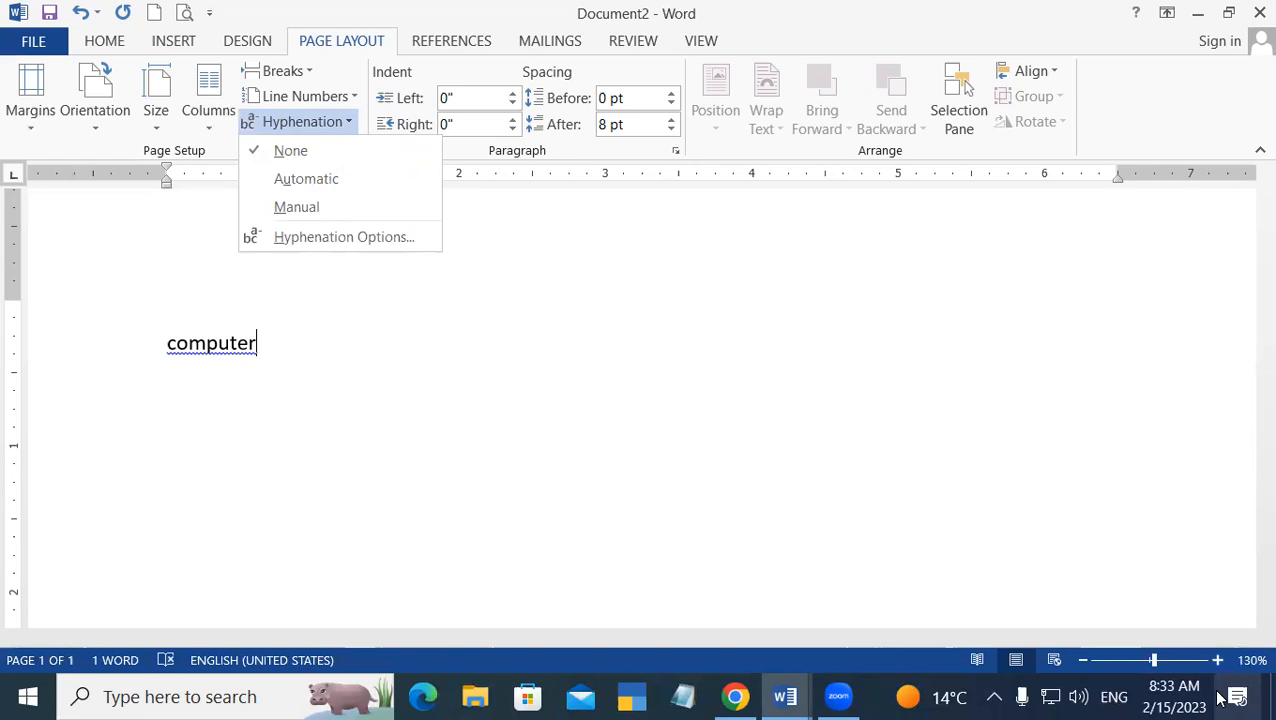
{"action": "key", "text": "Escape"}
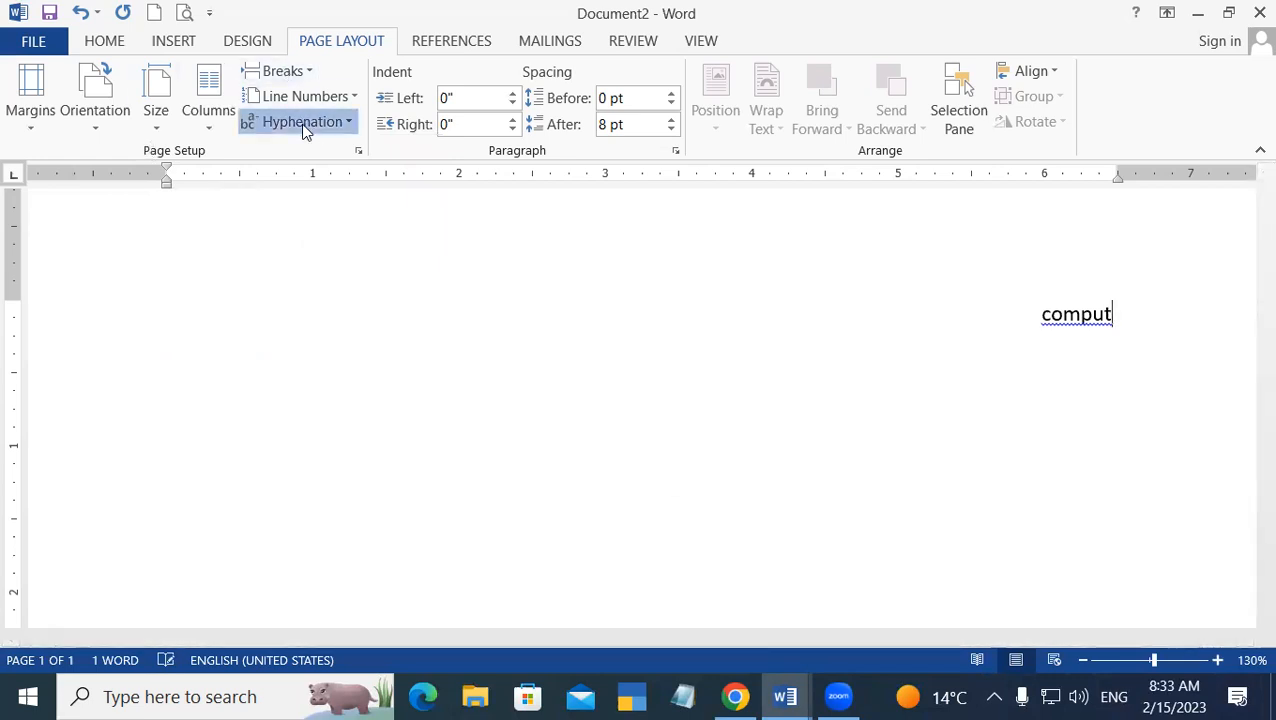
{"action": "left_click", "coordinate": [306, 122]}
{"action": "left_click", "coordinate": [303, 177]}
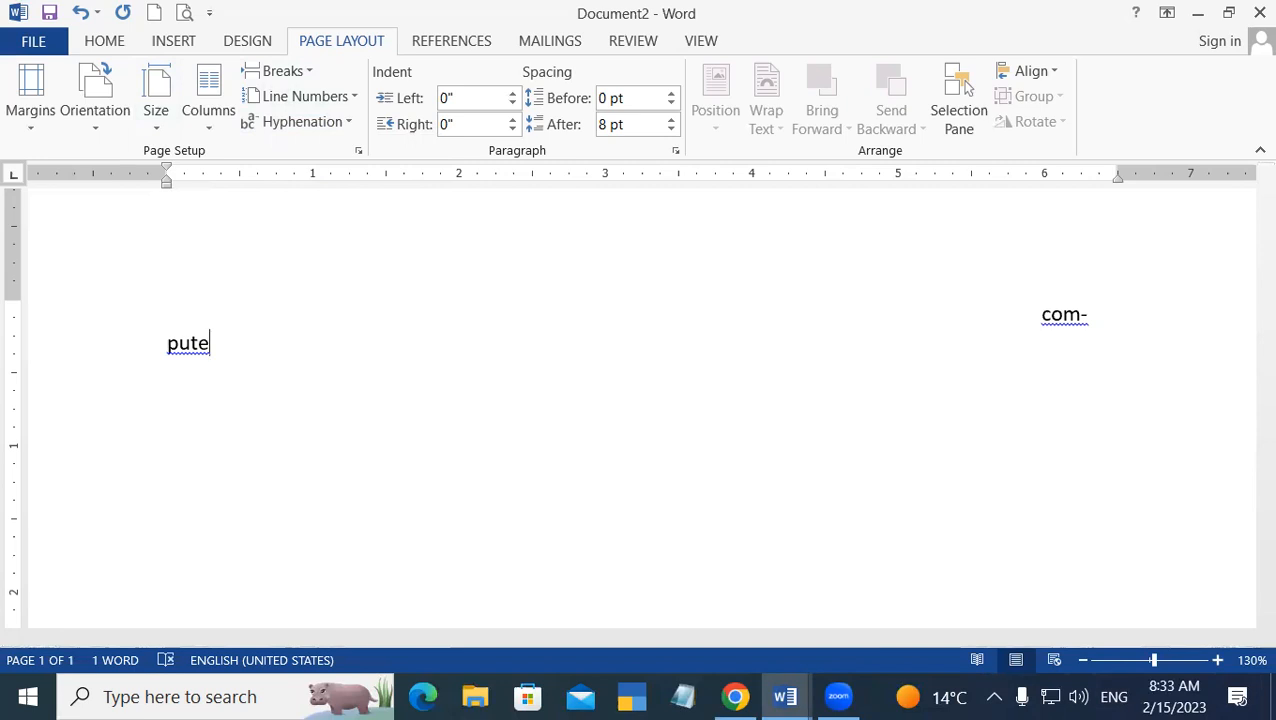
Step: Close the hyphenation test document and return to the sample text document
{"action": "left_click", "coordinate": [1252, 8]}
{"action": "left_click", "coordinate": [617, 399]}
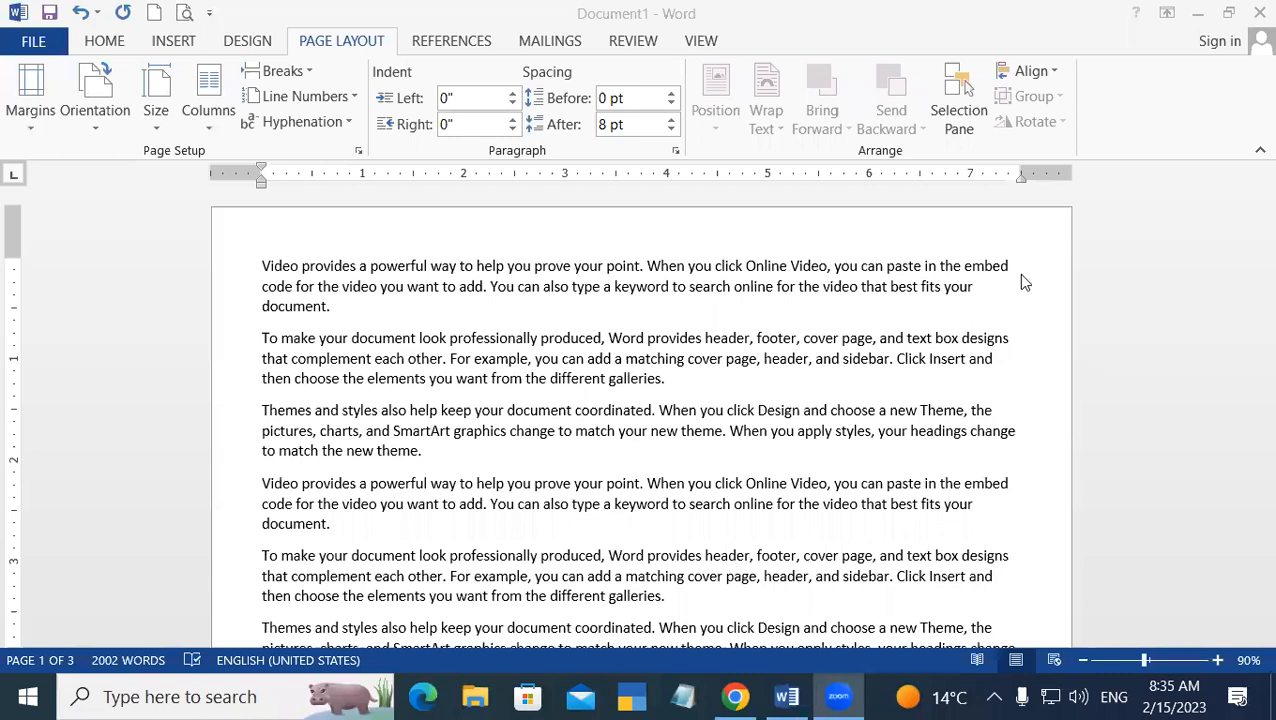
{"action": "left_click", "coordinate": [1105, 313]}
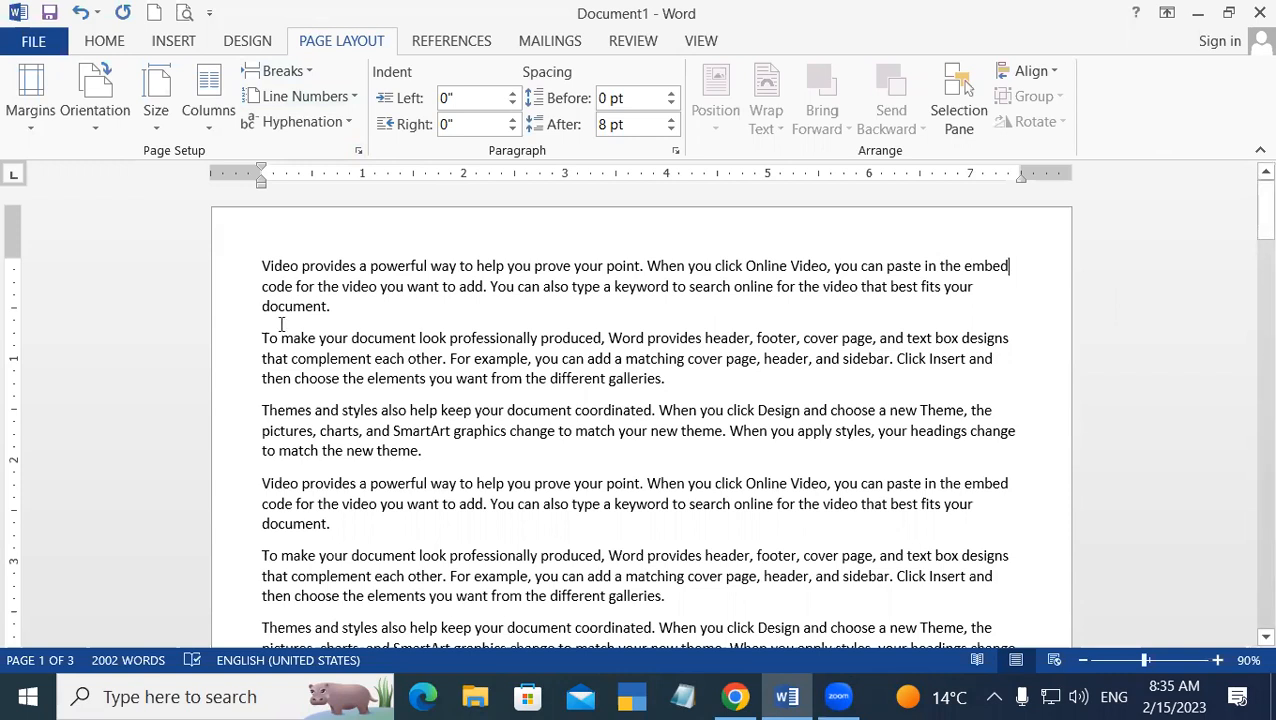
Step: Select the whole sample text and apply the Normal margins of 1" on all sides
{"action": "key", "text": "ctrl+a"}
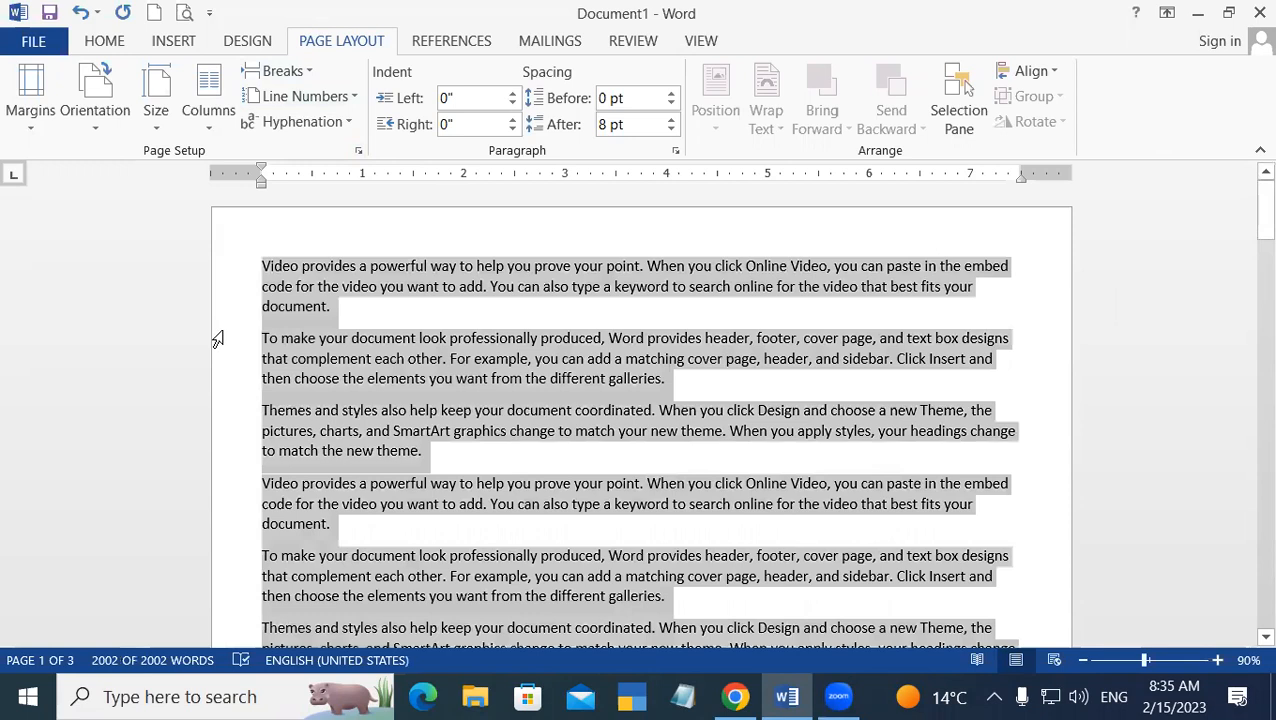
{"action": "left_click", "coordinate": [22, 131]}
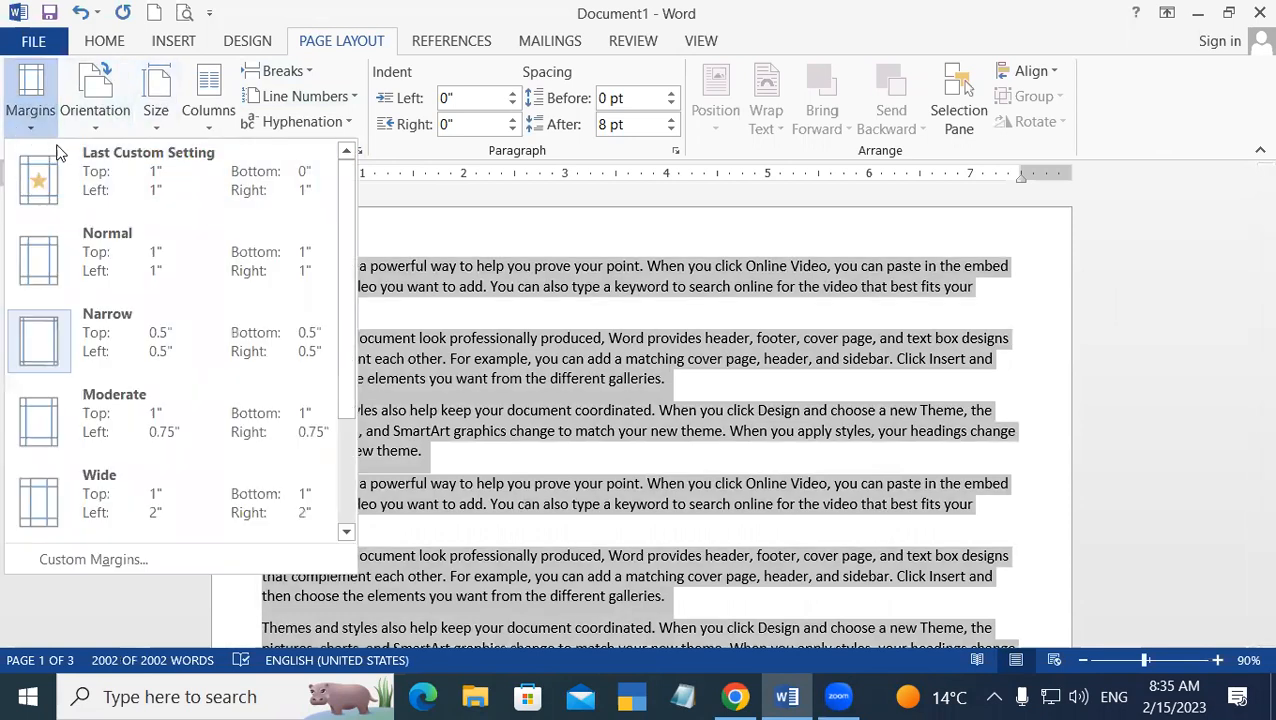
{"action": "left_click", "coordinate": [101, 240]}
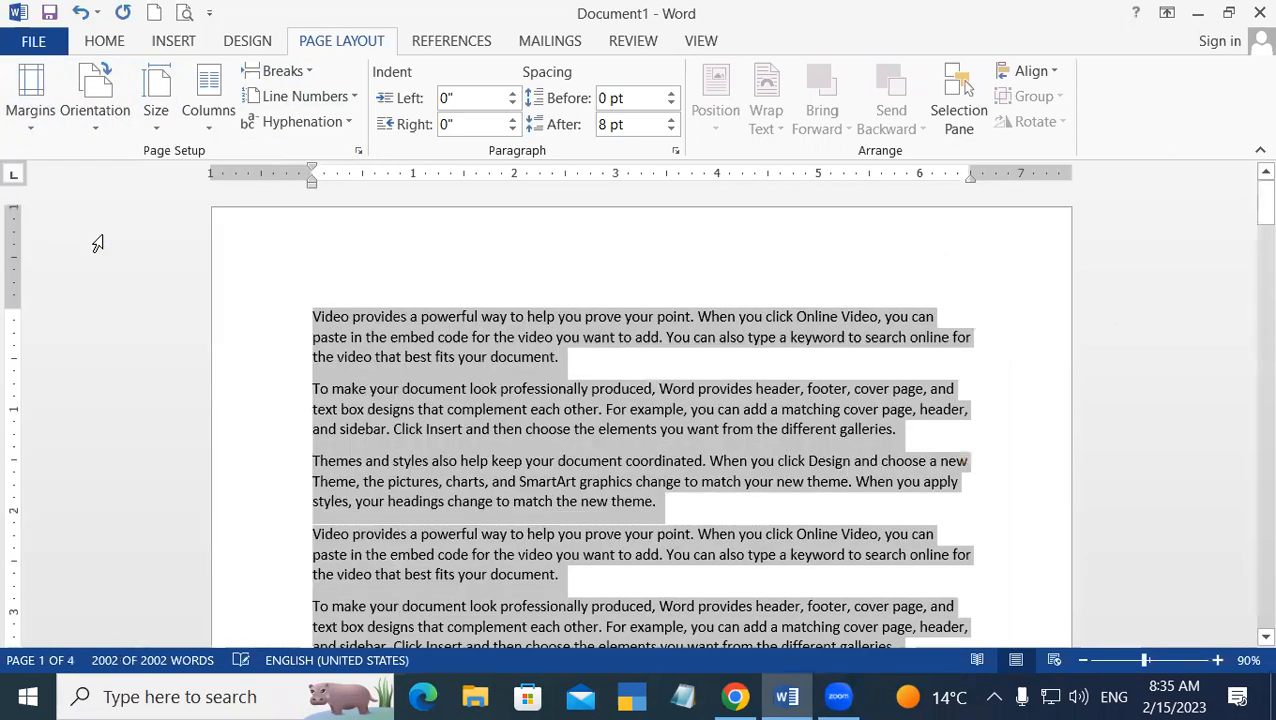
{"action": "left_click", "coordinate": [436, 264]}
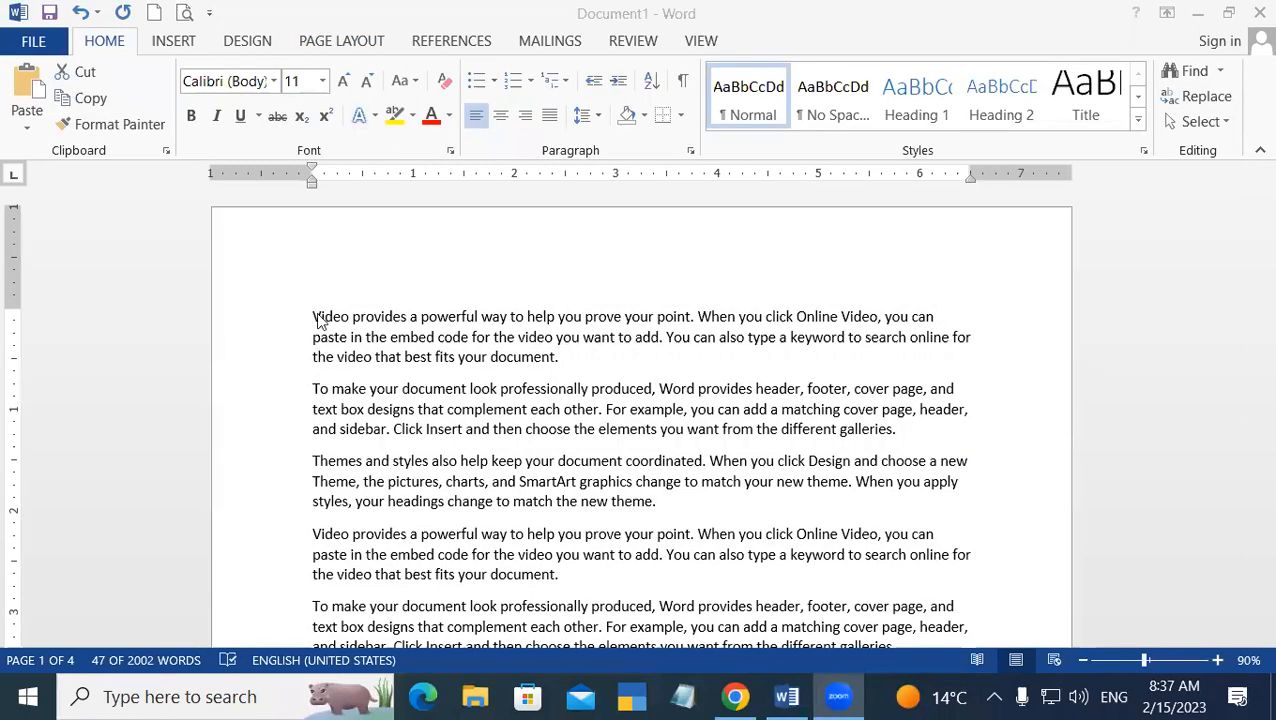
Step: Select the first paragraph and set its left indent to 0.4"
{"action": "triple_click", "coordinate": [313, 316]}
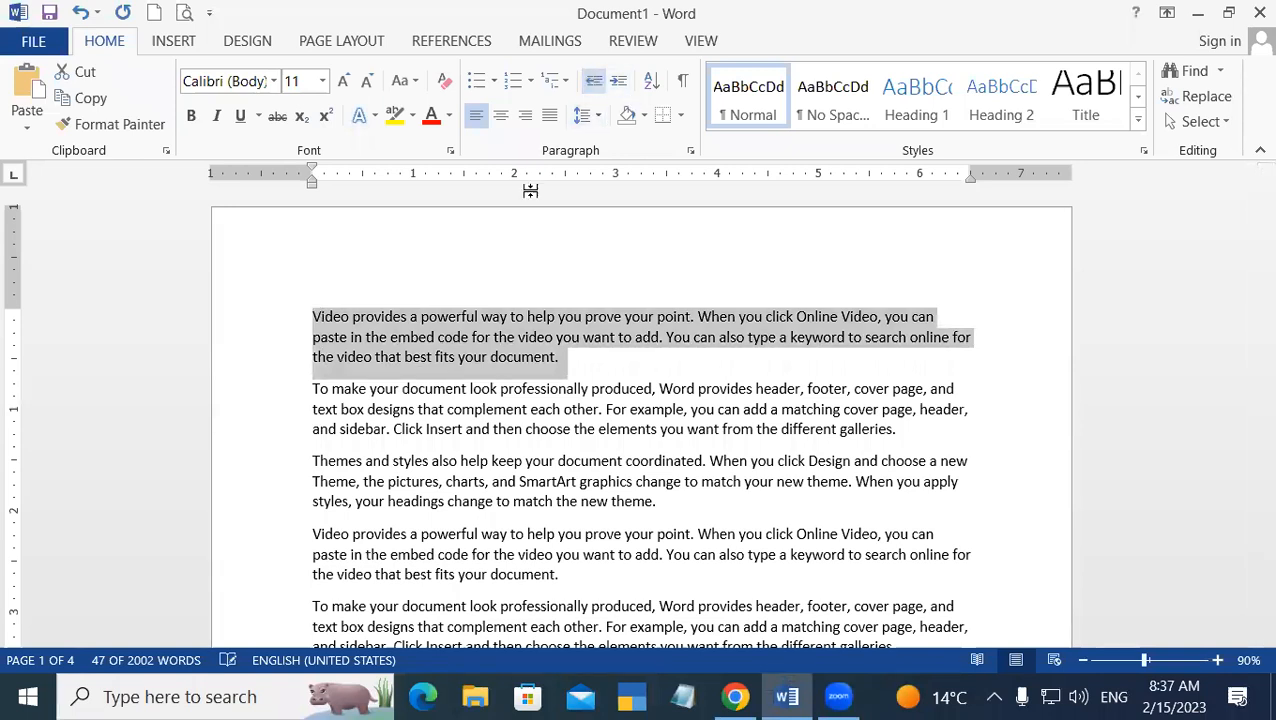
{"action": "left_click", "coordinate": [357, 50]}
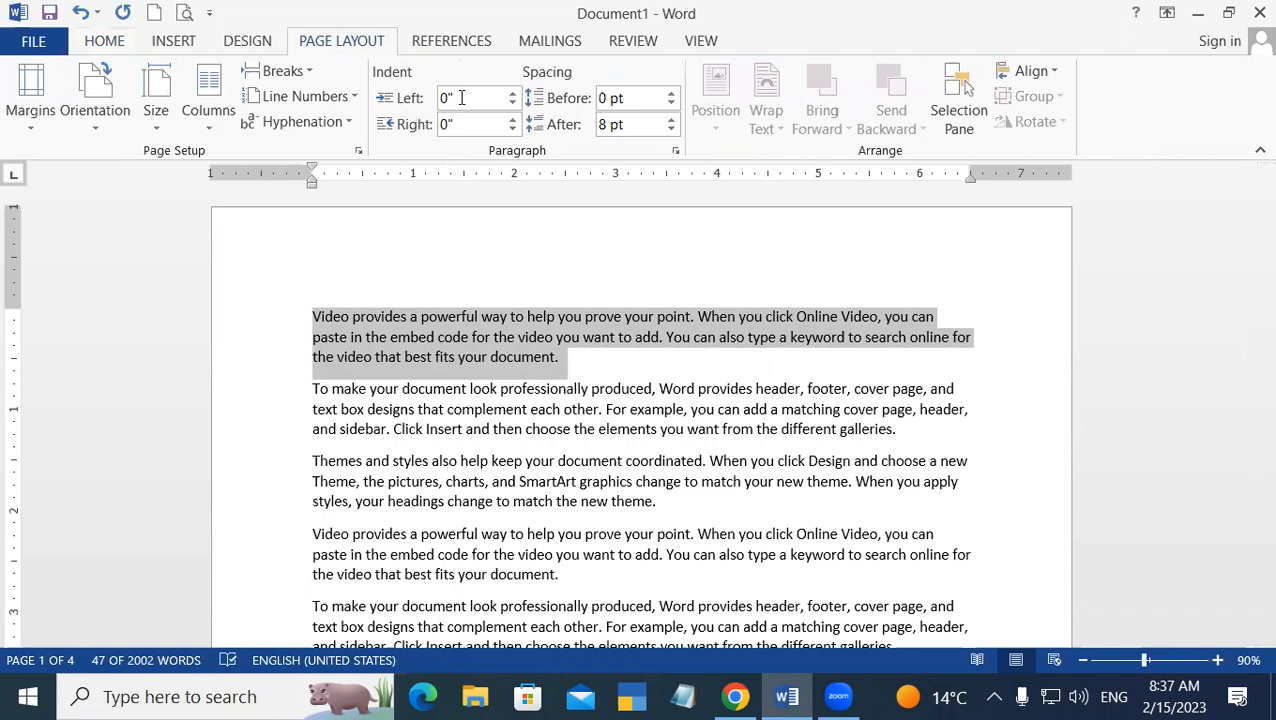
{"action": "left_click", "coordinate": [513, 94]}
{"action": "left_click", "coordinate": [513, 94]}
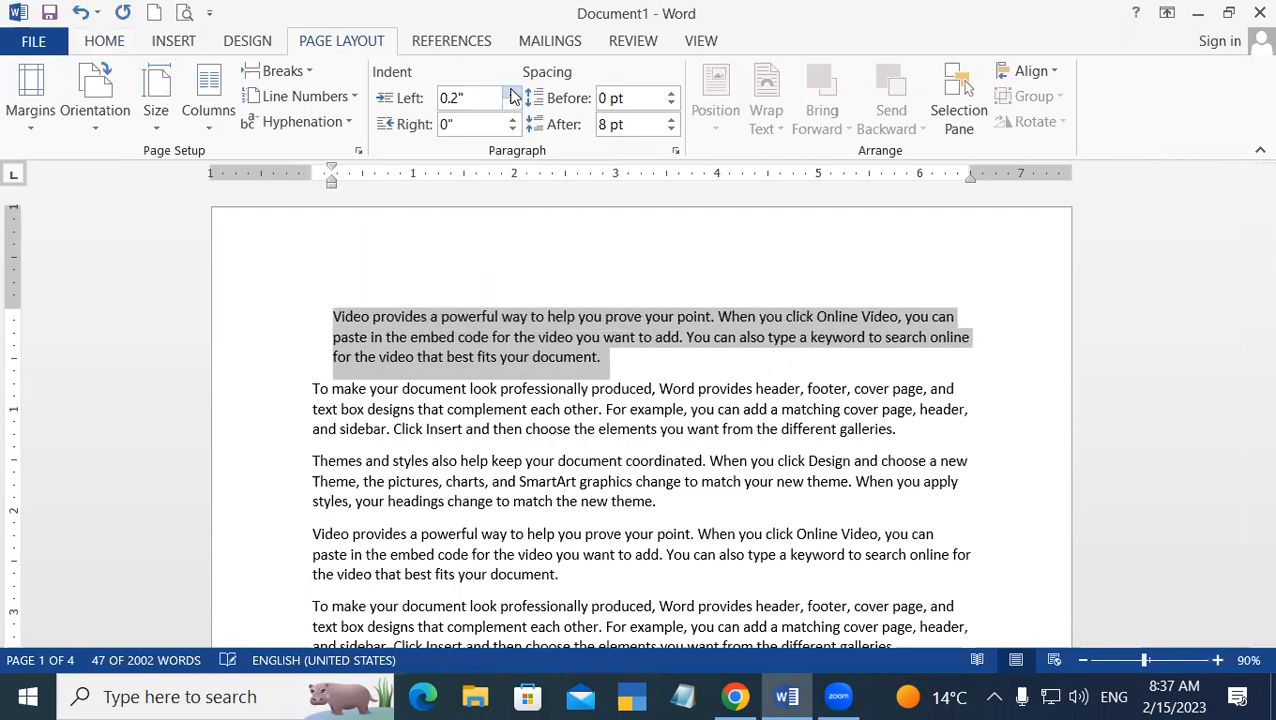
{"action": "left_click", "coordinate": [512, 93]}
{"action": "left_click", "coordinate": [512, 93]}
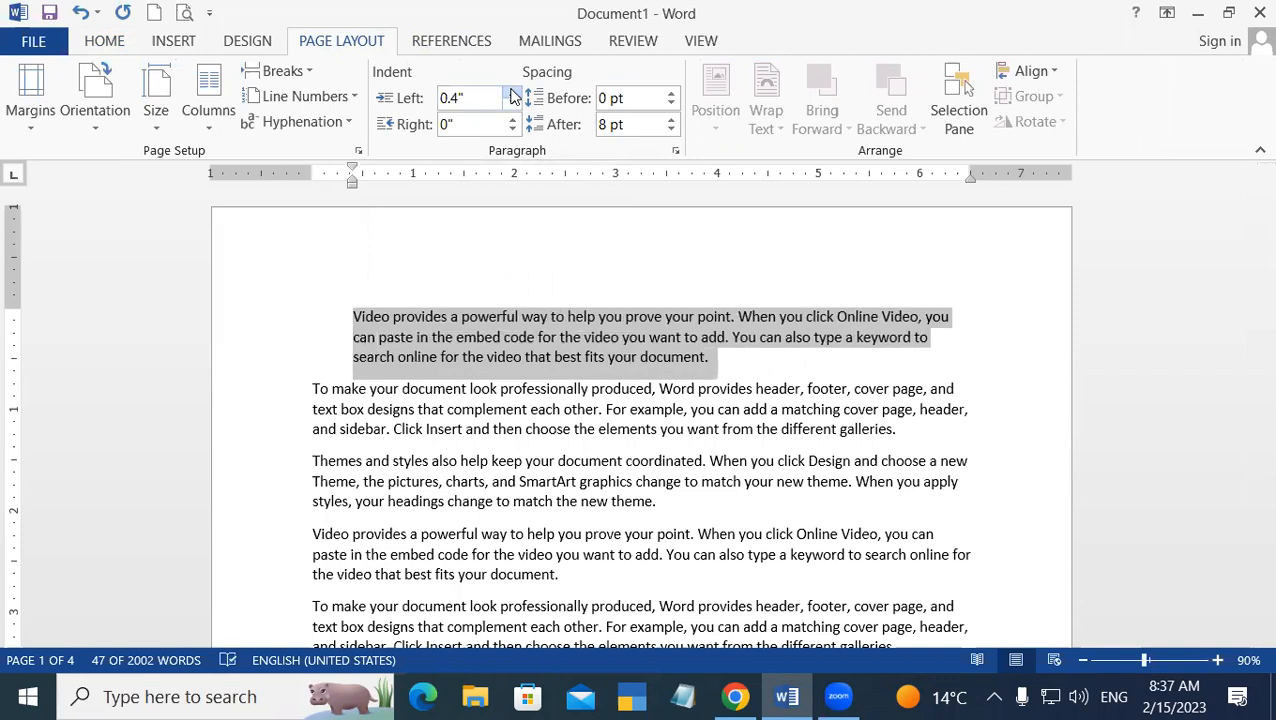
Step: Reduce the first paragraph's left indent to -0.6" so that it extends into the page margin
{"action": "left_click", "coordinate": [512, 104]}
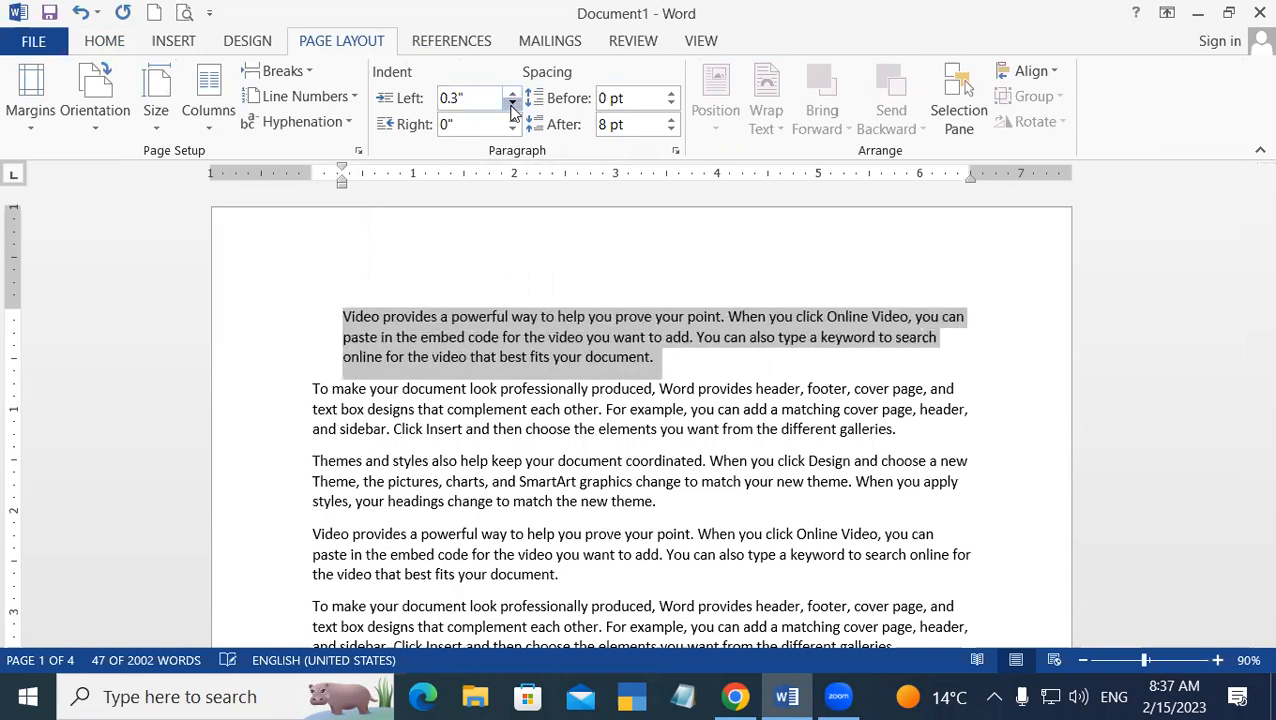
{"action": "left_click", "coordinate": [512, 104]}
{"action": "left_click", "coordinate": [512, 104]}
{"action": "left_click", "coordinate": [512, 104]}
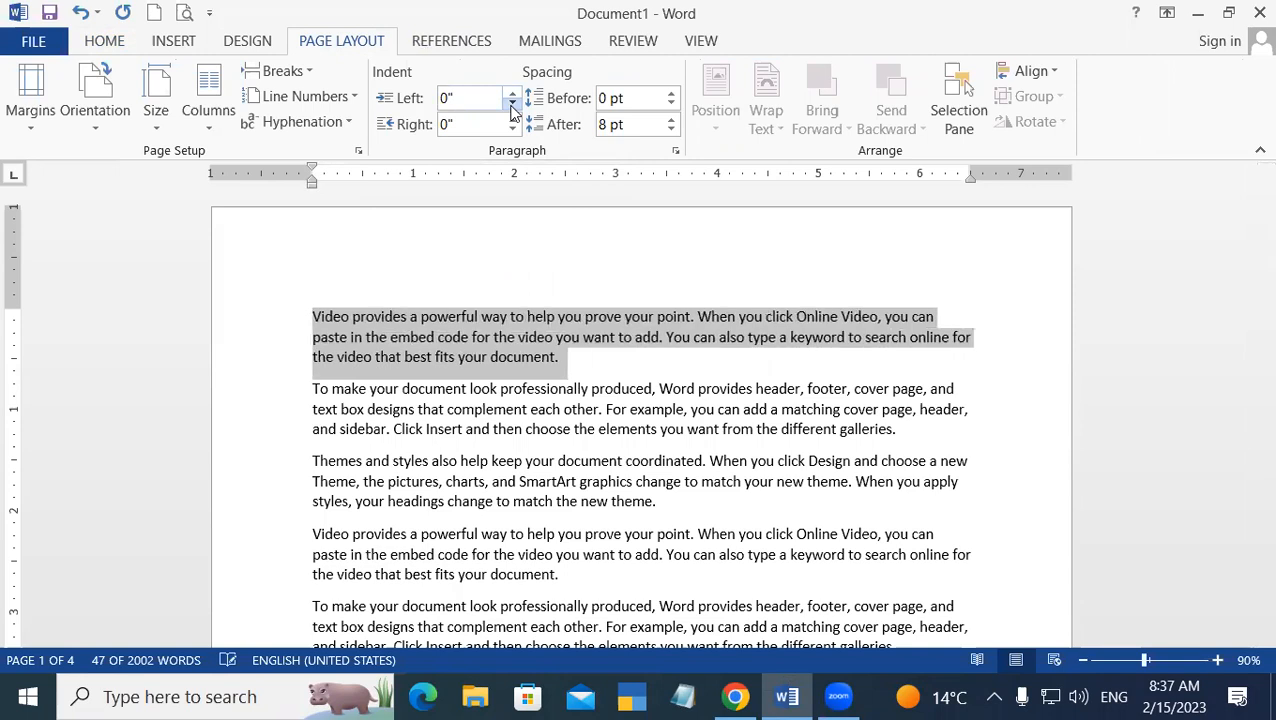
{"action": "left_click", "coordinate": [512, 104]}
{"action": "left_click", "coordinate": [512, 104]}
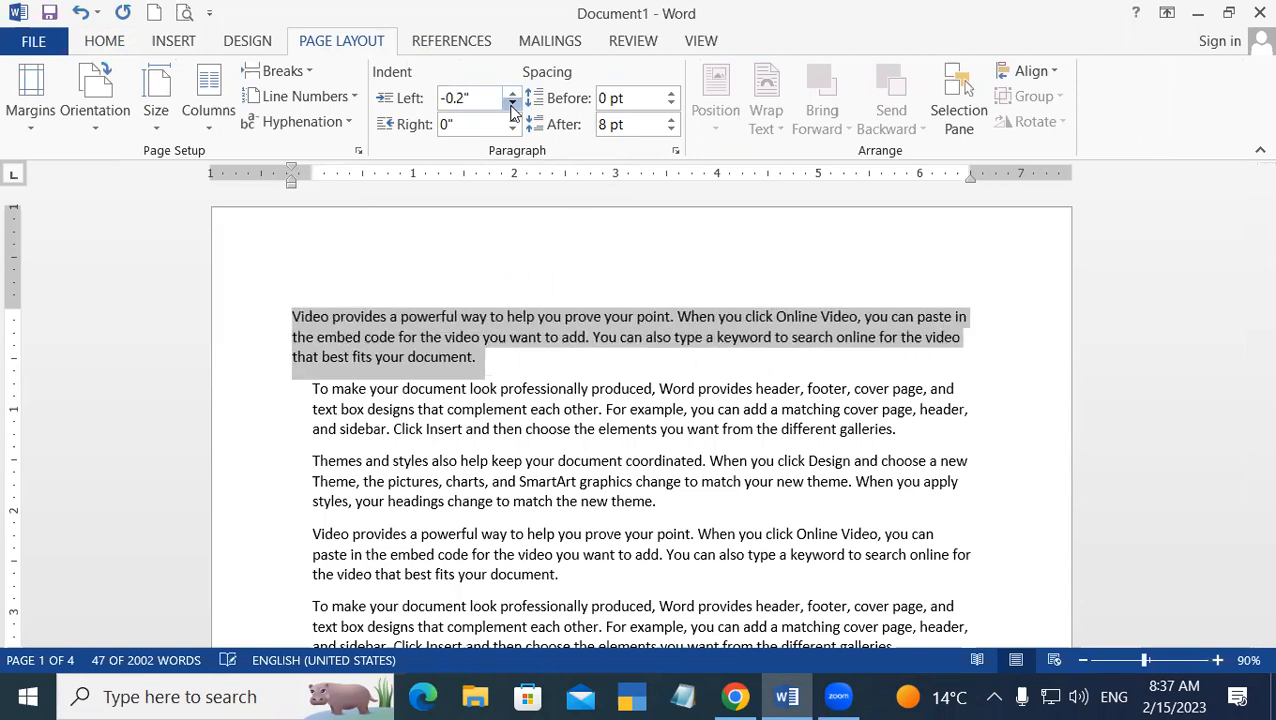
{"action": "left_click", "coordinate": [512, 104]}
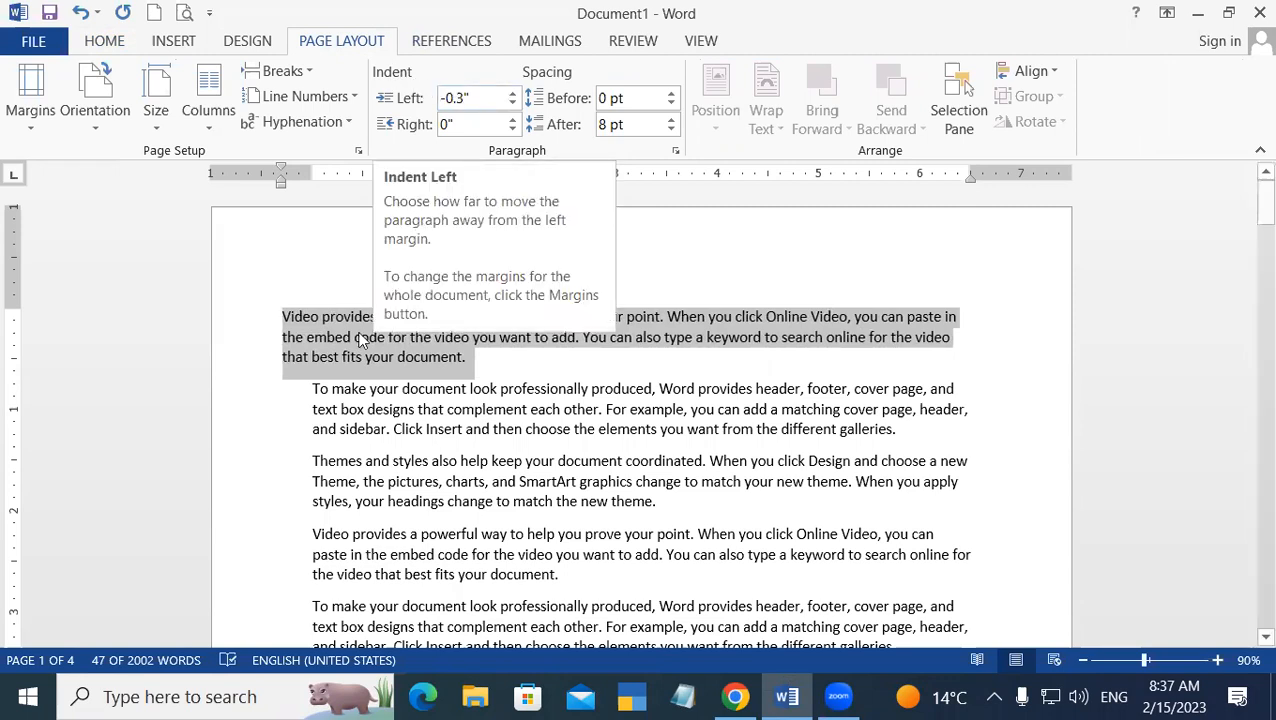
{"action": "left_click", "coordinate": [511, 105]}
{"action": "left_click", "coordinate": [511, 105]}
{"action": "left_click", "coordinate": [511, 105]}
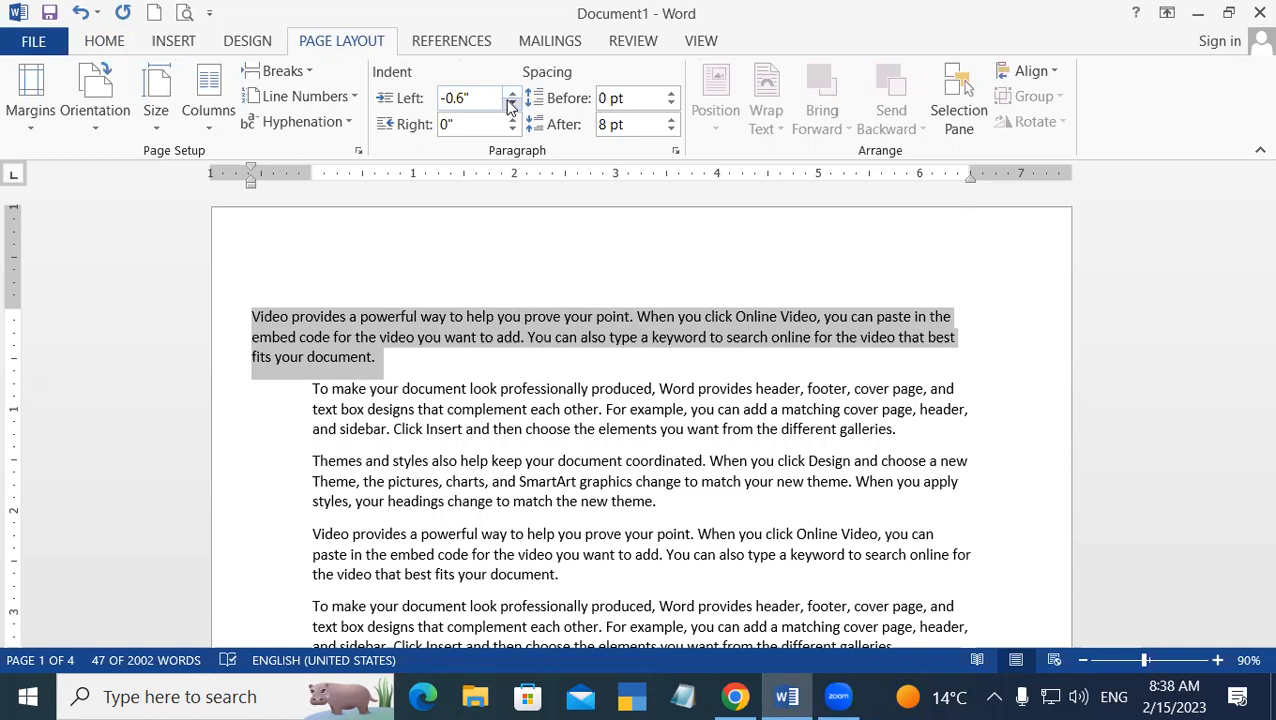
Step: Set the first paragraph's left indent back to 0"
{"action": "left_click", "coordinate": [511, 92]}
{"action": "left_click", "coordinate": [511, 92]}
{"action": "left_click", "coordinate": [511, 92]}
{"action": "left_click", "coordinate": [511, 92]}
{"action": "left_click", "coordinate": [511, 92]}
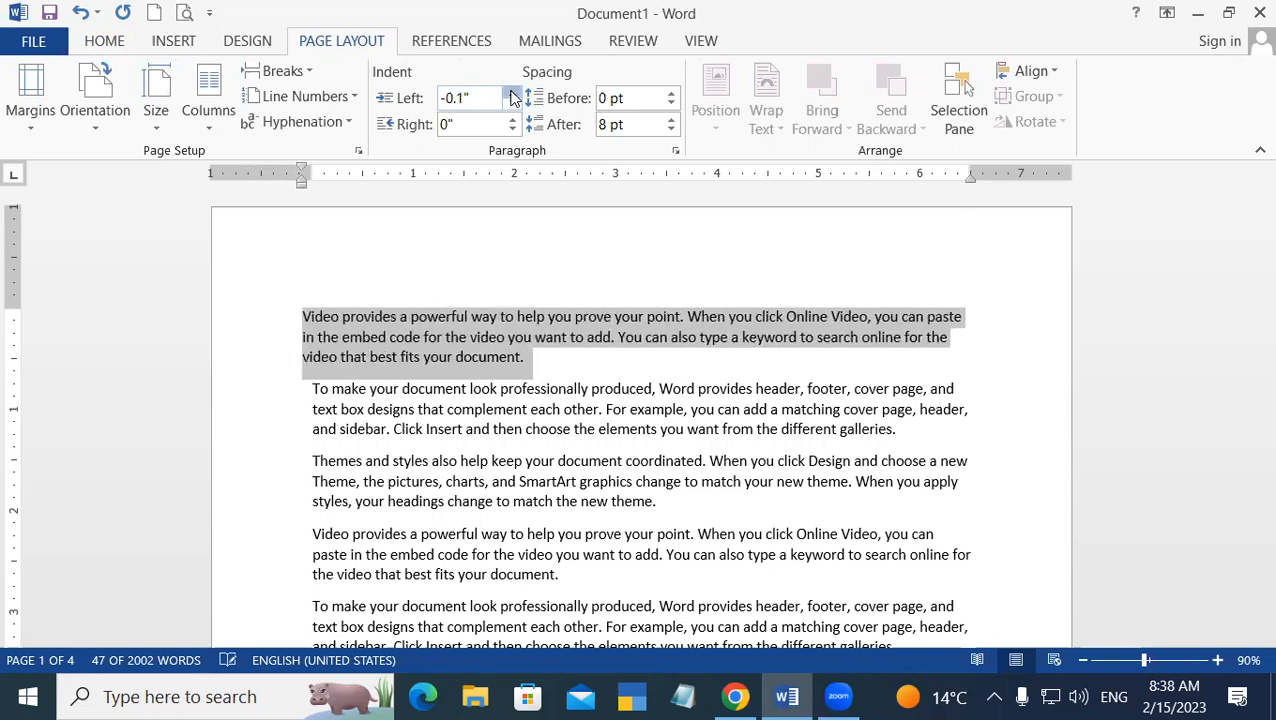
{"action": "left_click", "coordinate": [511, 92]}
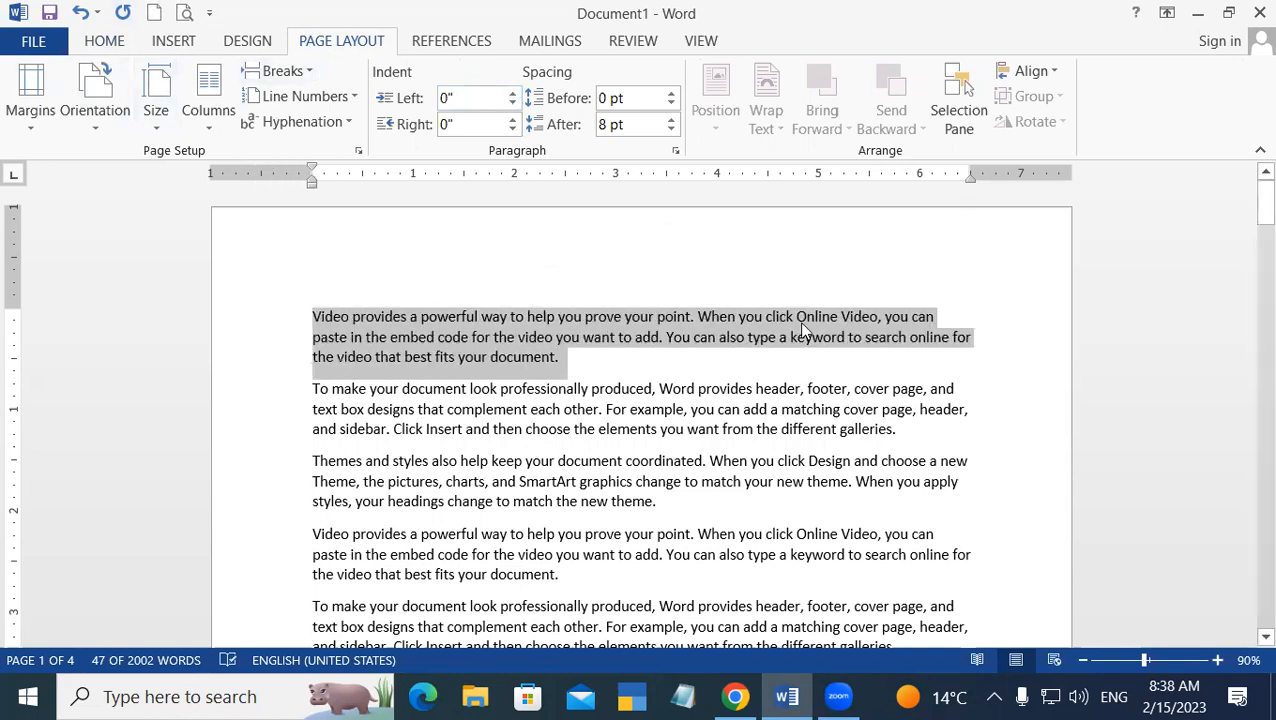
Step: Increase the first paragraph's right indent to 0.5"
{"action": "left_click", "coordinate": [511, 119]}
{"action": "left_click", "coordinate": [511, 119]}
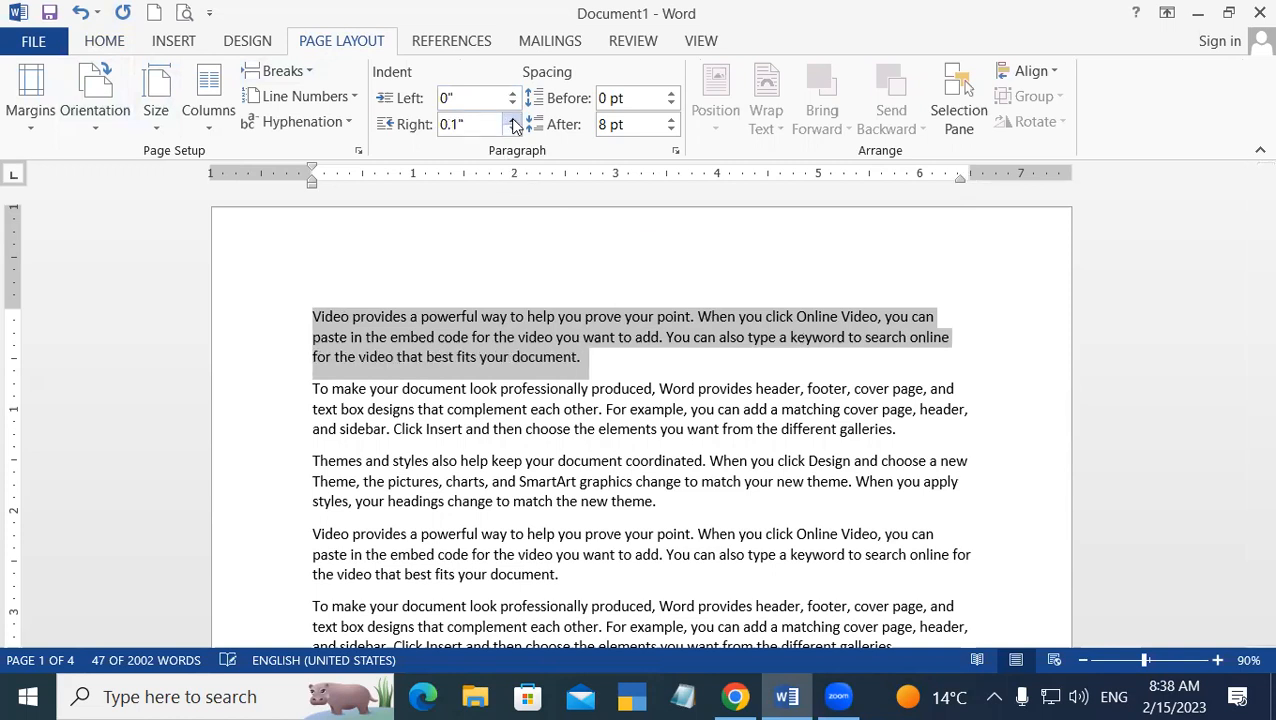
{"action": "left_click", "coordinate": [511, 119]}
{"action": "left_click", "coordinate": [511, 119]}
{"action": "left_click", "coordinate": [513, 118]}
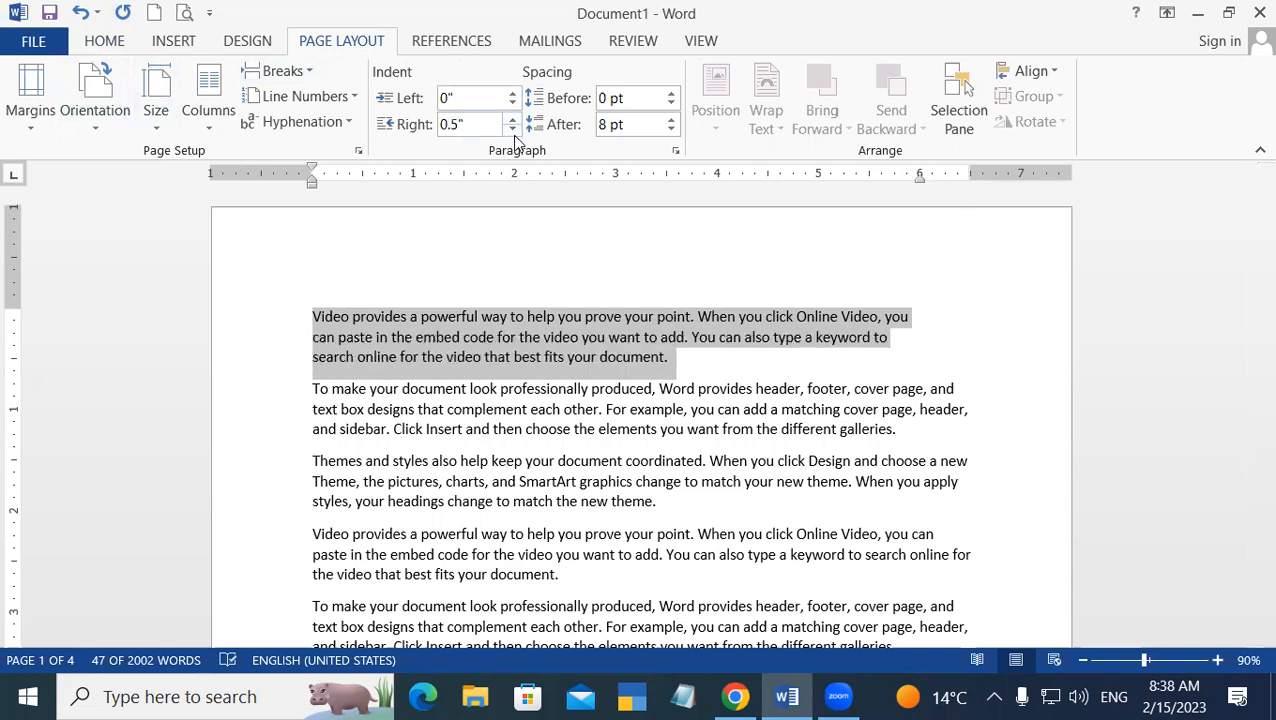
Step: Reduce the first paragraph's right indent to -0.9" so that its lines extend into the page margin
{"action": "left_click", "coordinate": [512, 129]}
{"action": "left_click", "coordinate": [512, 129]}
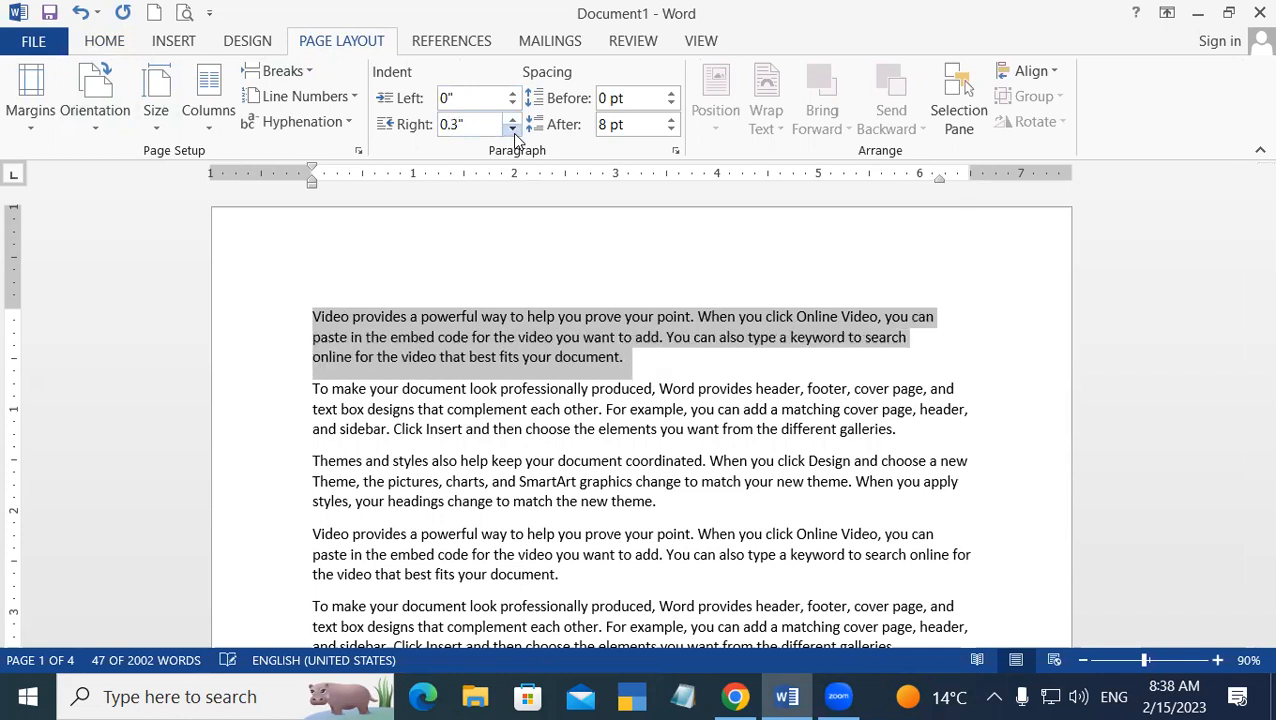
{"action": "left_click", "coordinate": [512, 129]}
{"action": "left_click", "coordinate": [512, 129]}
{"action": "left_click", "coordinate": [512, 129]}
{"action": "left_click", "coordinate": [512, 129]}
{"action": "left_click", "coordinate": [512, 129]}
{"action": "left_click", "coordinate": [512, 129]}
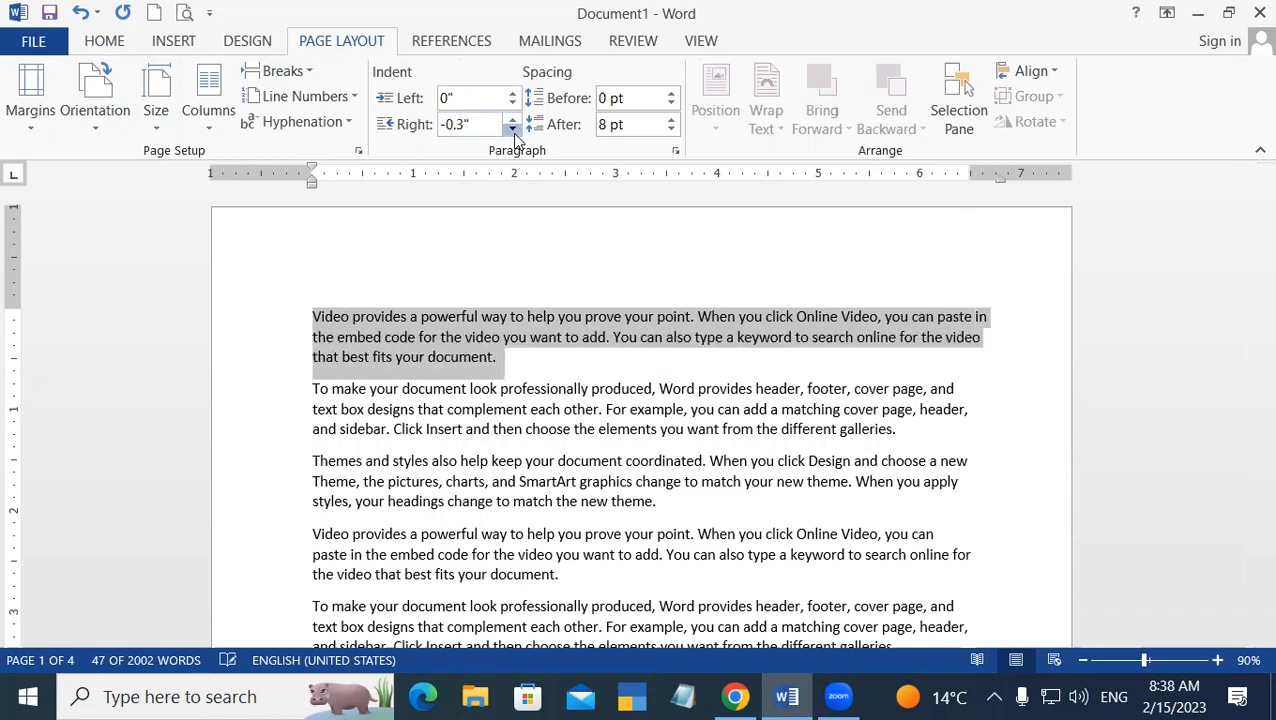
{"action": "left_click", "coordinate": [512, 129]}
{"action": "left_click", "coordinate": [512, 129]}
{"action": "left_click", "coordinate": [512, 129]}
{"action": "left_click", "coordinate": [512, 129]}
{"action": "left_click", "coordinate": [512, 129]}
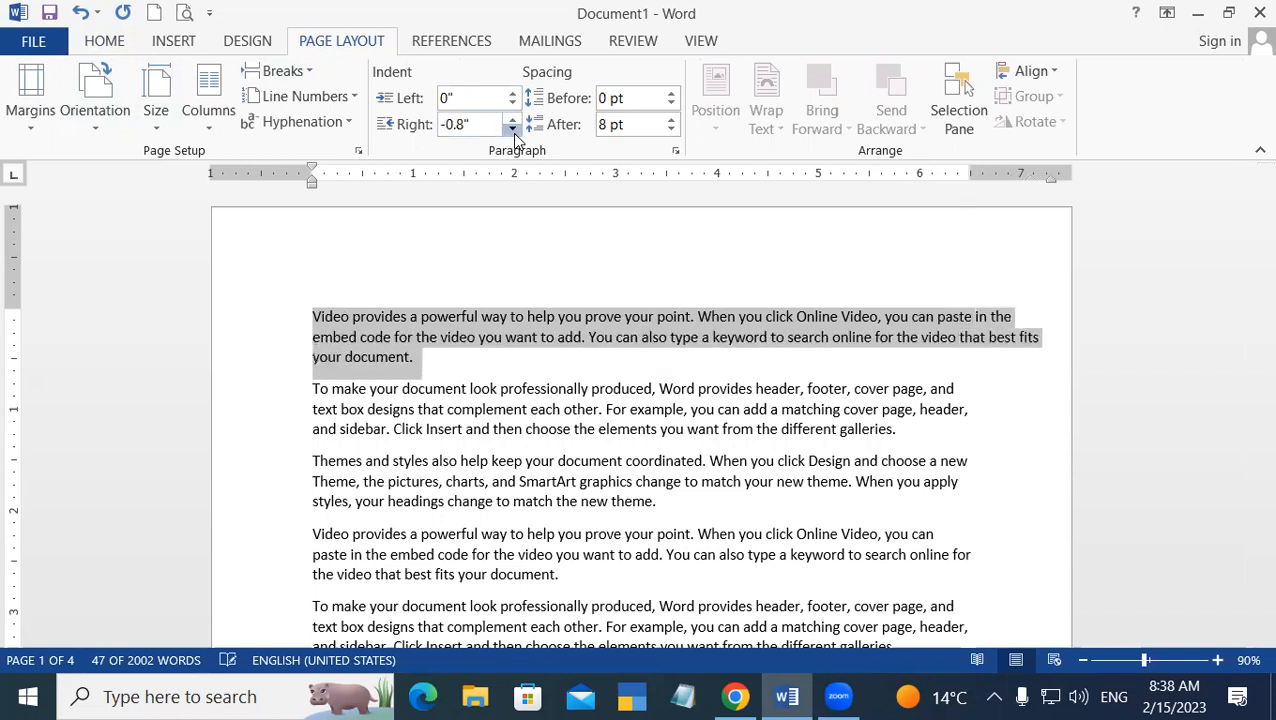
{"action": "left_click", "coordinate": [512, 129]}
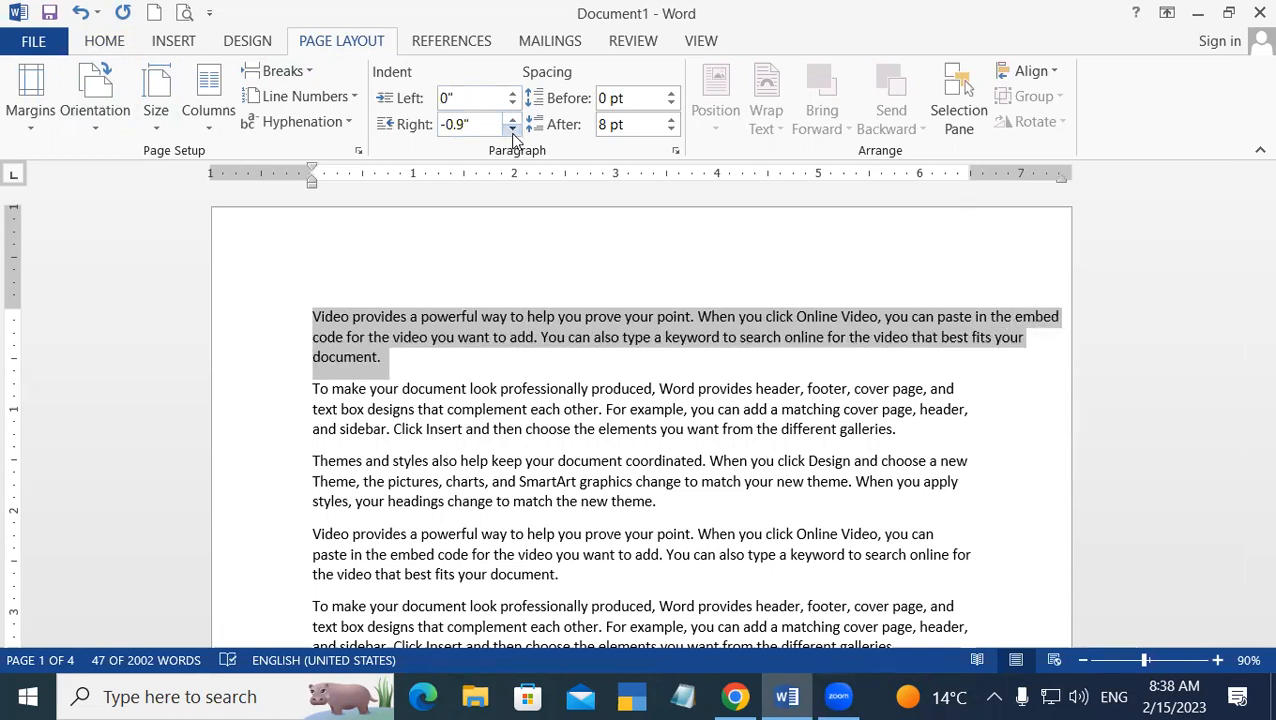
Step: Set the first paragraph's right indent back to 0"
{"action": "left_click", "coordinate": [512, 119]}
{"action": "left_click", "coordinate": [512, 119]}
{"action": "left_click", "coordinate": [512, 119]}
{"action": "left_click", "coordinate": [512, 119]}
{"action": "left_click", "coordinate": [512, 119]}
{"action": "left_click", "coordinate": [512, 119]}
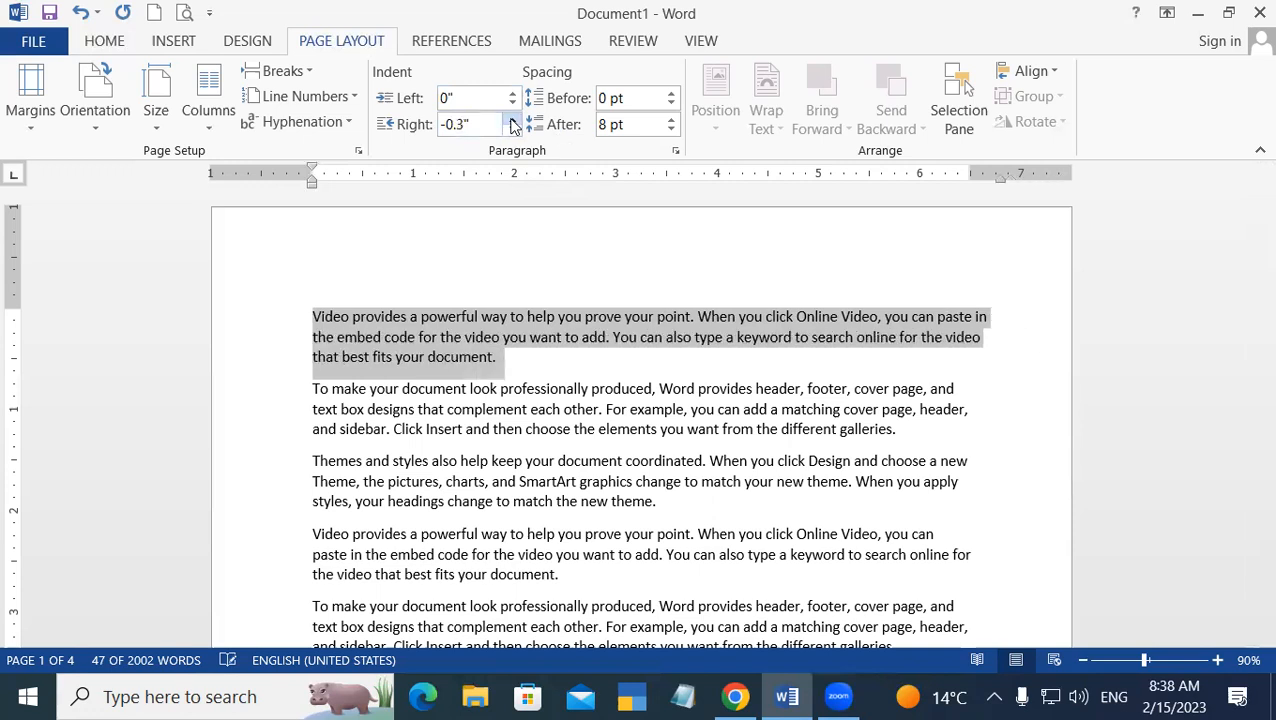
{"action": "left_click", "coordinate": [512, 119]}
{"action": "left_click", "coordinate": [512, 119]}
{"action": "left_click", "coordinate": [512, 119]}
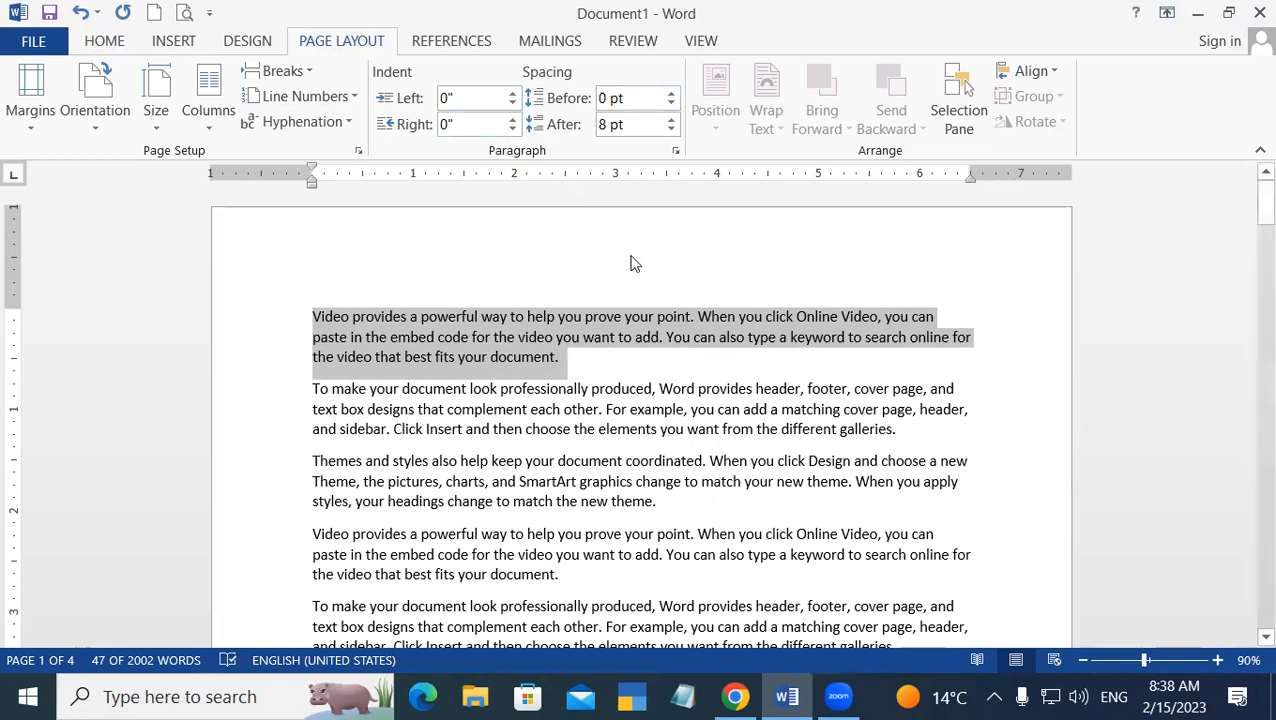
Step: Set the spacing before the first paragraph to 48 pt
{"action": "left_click", "coordinate": [672, 92]}
{"action": "left_click", "coordinate": [672, 92]}
{"action": "left_click", "coordinate": [672, 92]}
{"action": "left_click", "coordinate": [672, 92]}
{"action": "left_click", "coordinate": [672, 92]}
{"action": "left_click", "coordinate": [672, 92]}
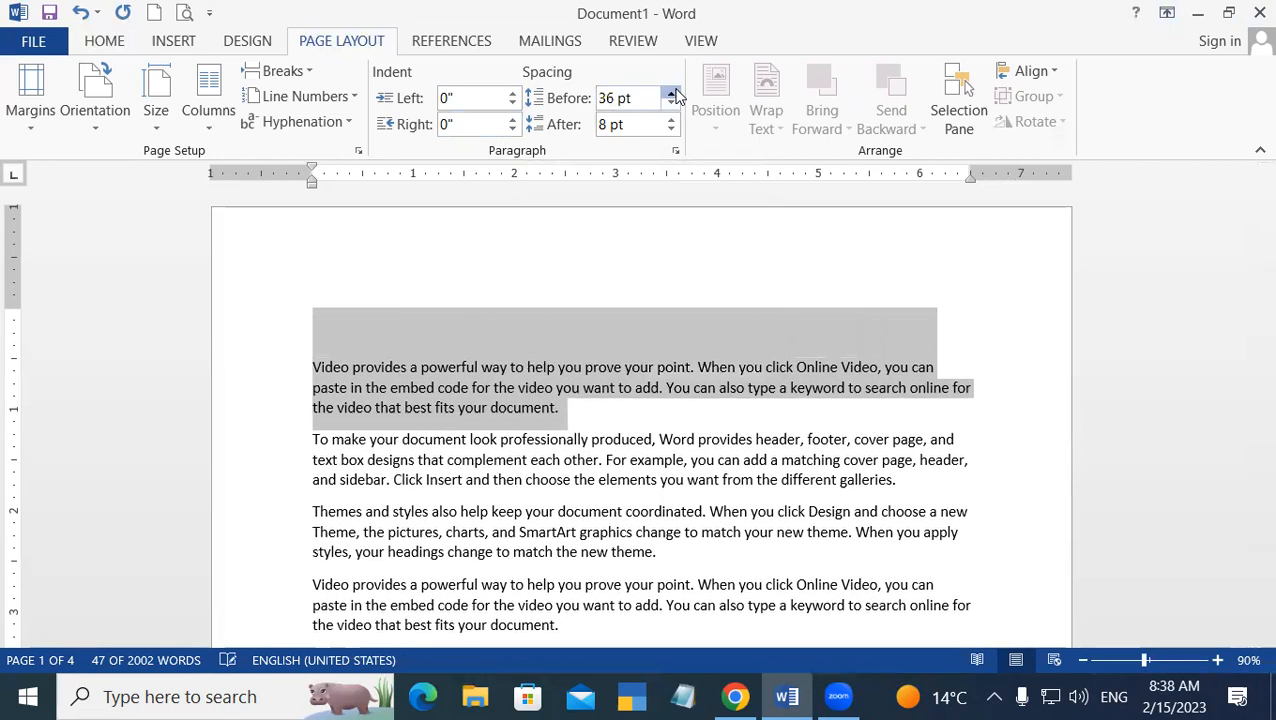
{"action": "left_click", "coordinate": [672, 92]}
{"action": "left_click", "coordinate": [672, 92]}
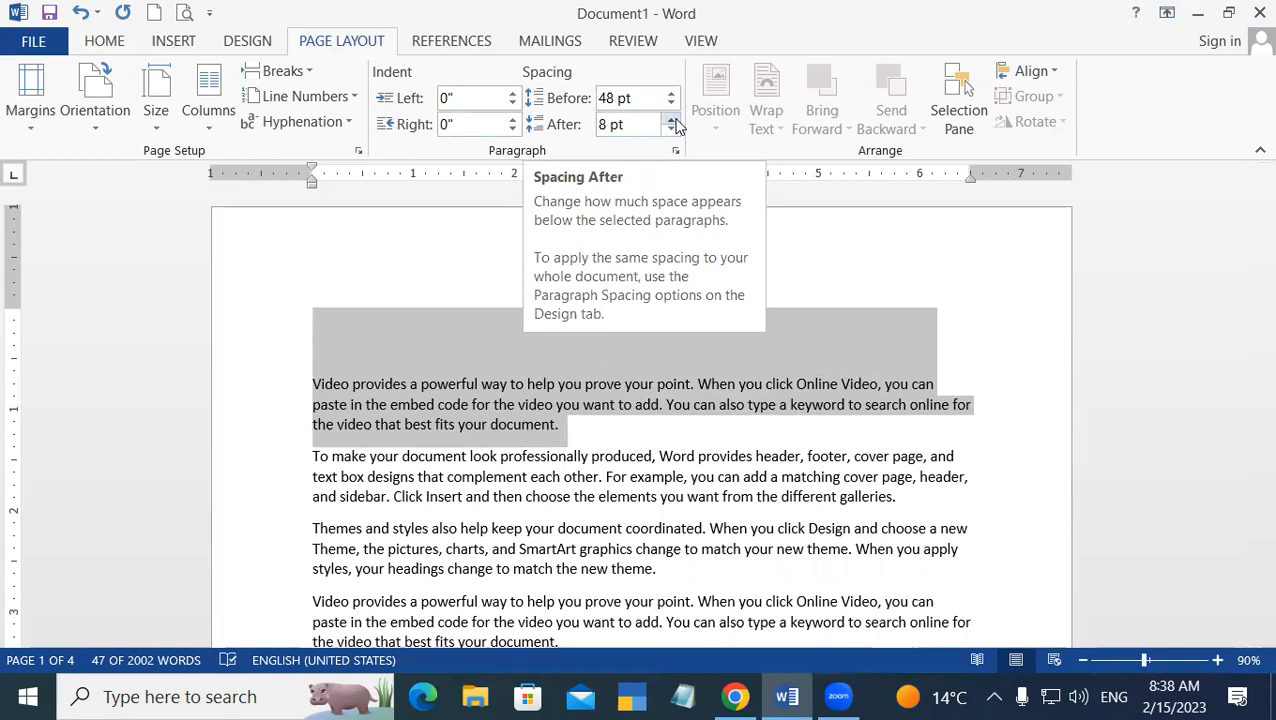
Step: Set the spacing after the first paragraph to 54 pt and deselect the text
{"action": "left_click", "coordinate": [673, 119]}
{"action": "left_click", "coordinate": [673, 119]}
{"action": "left_click", "coordinate": [673, 119]}
{"action": "left_click", "coordinate": [673, 119]}
{"action": "left_click", "coordinate": [673, 119]}
{"action": "left_click", "coordinate": [673, 119]}
{"action": "left_click", "coordinate": [673, 119]}
{"action": "left_click", "coordinate": [673, 121]}
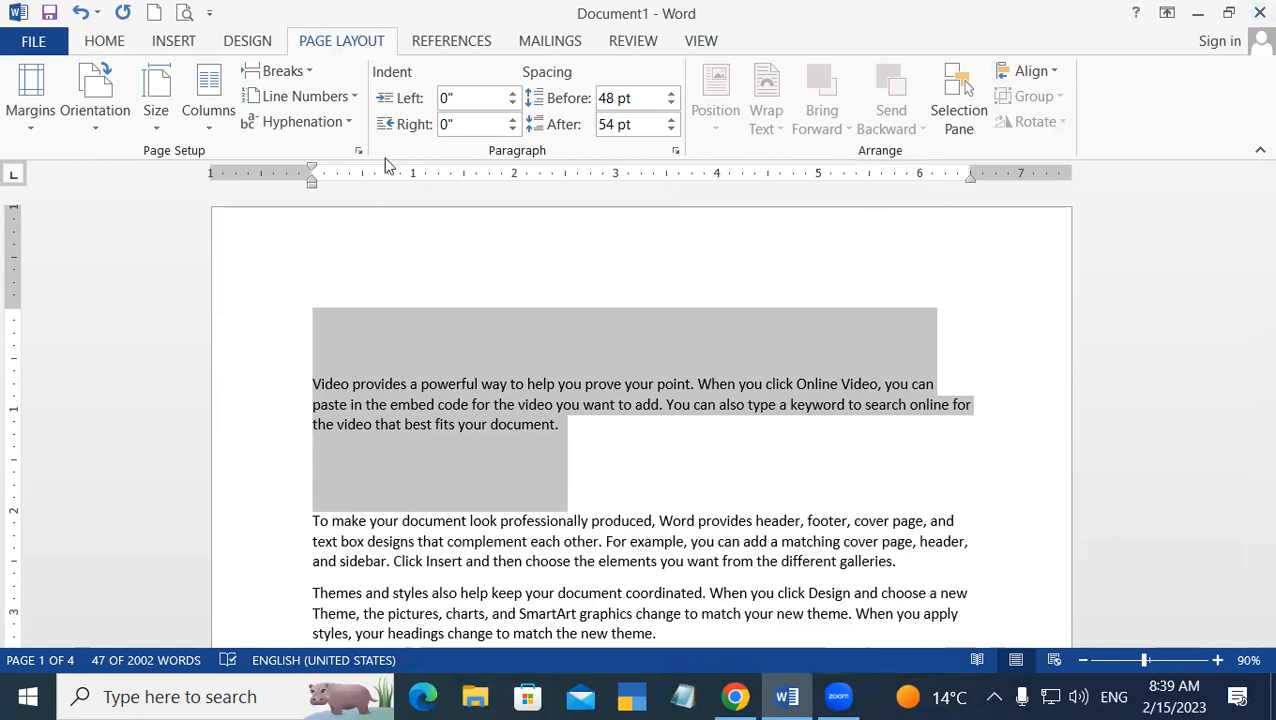
{"action": "left_click", "coordinate": [472, 278]}
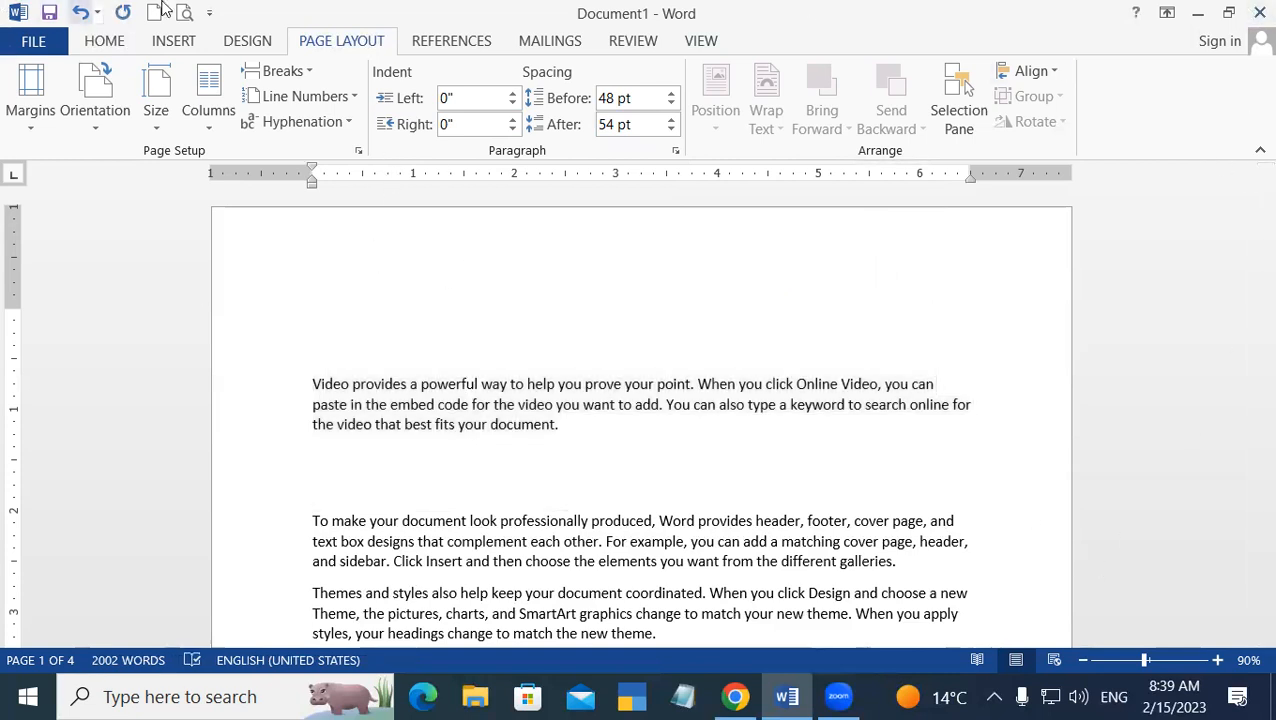